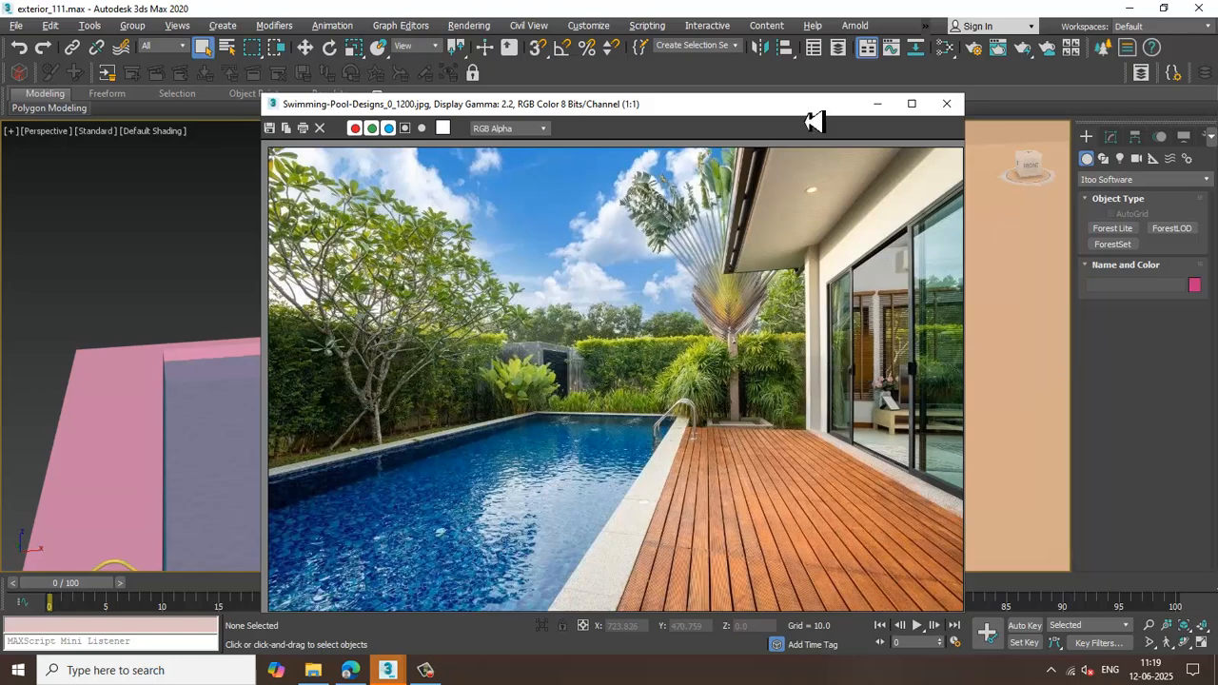
Move the swimming pool reference photo aside so the pool and deck model can be compared next to it
{"action": "left_click_drag", "start_coordinate": [792, 114], "coordinate": [430, 78]}
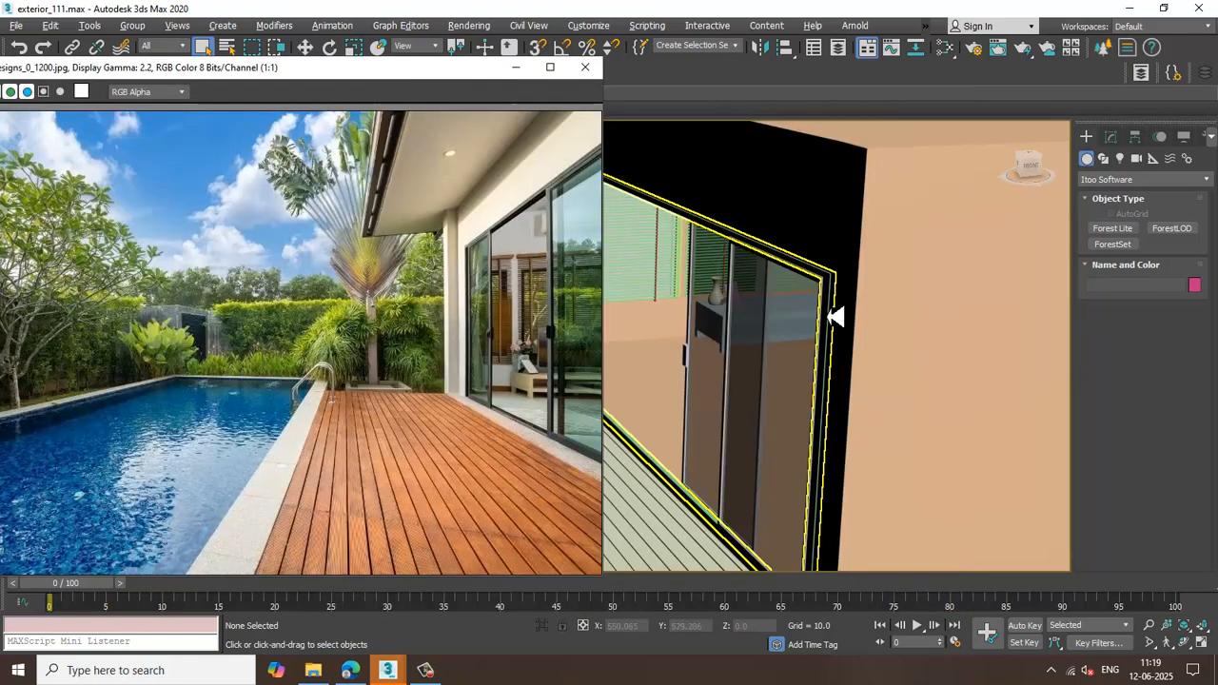
{"action": "mouse_move", "coordinate": [826, 318]}
{"action": "middle_mouse_down", "text": "alt"}
{"action": "mouse_move", "coordinate": [813, 315]}
{"action": "mouse_move", "coordinate": [876, 413]}
{"action": "mouse_move", "coordinate": [865, 378]}
{"action": "mouse_move", "coordinate": [866, 389]}
{"action": "mouse_move", "coordinate": [885, 354]}
{"action": "mouse_move", "coordinate": [850, 370]}
{"action": "mouse_move", "coordinate": [943, 403]}
{"action": "mouse_move", "coordinate": [991, 352]}
{"action": "mouse_move", "coordinate": [916, 356]}
{"action": "mouse_move", "coordinate": [957, 321]}
{"action": "mouse_move", "coordinate": [854, 402]}
{"action": "mouse_move", "coordinate": [700, 319]}
{"action": "mouse_move", "coordinate": [810, 348]}
{"action": "mouse_move", "coordinate": [827, 303]}
{"action": "middle_mouse_up", "text": "alt"}
{"action": "scroll", "coordinate": [875, 413], "scroll_direction": "down", "scroll_amount": 3}
{"action": "scroll", "coordinate": [867, 361], "scroll_direction": "up", "scroll_amount": 3}
{"action": "scroll", "coordinate": [851, 370], "scroll_direction": "down", "scroll_amount": 3}
{"action": "scroll", "coordinate": [799, 326], "scroll_direction": "up", "scroll_amount": 3}
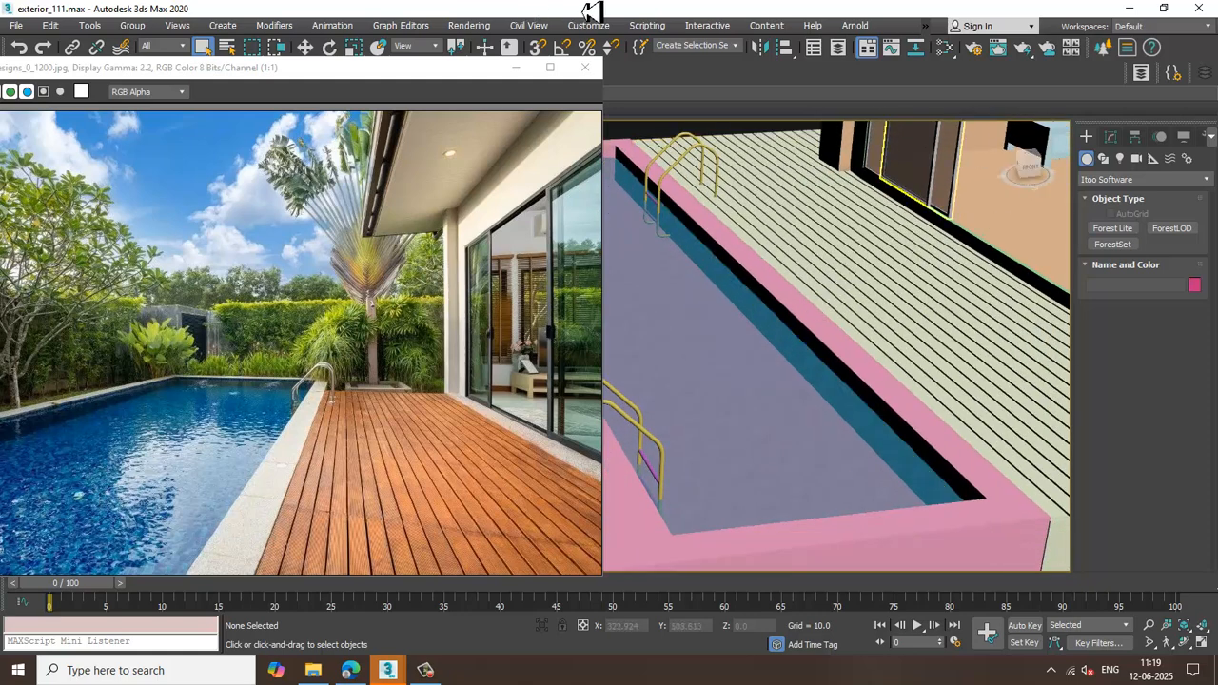
Open the render settings and set the renderer to V-Ray Next, update 1.2
{"action": "left_click", "coordinate": [473, 25]}
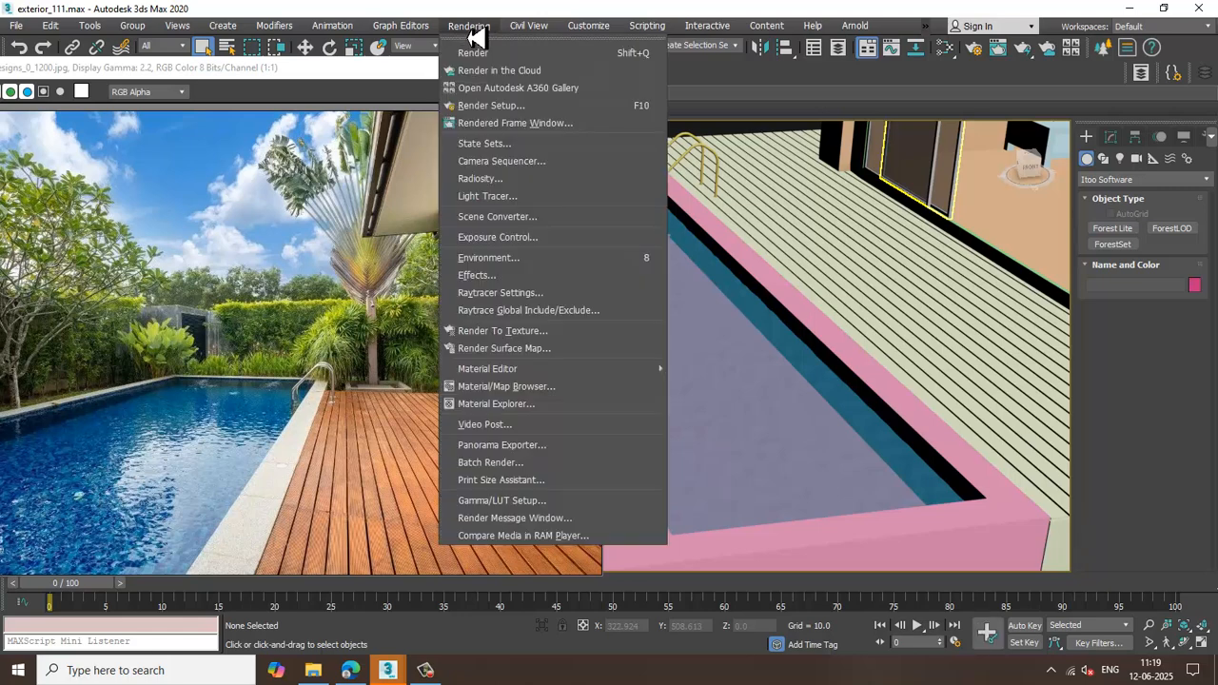
{"action": "left_click", "coordinate": [538, 106]}
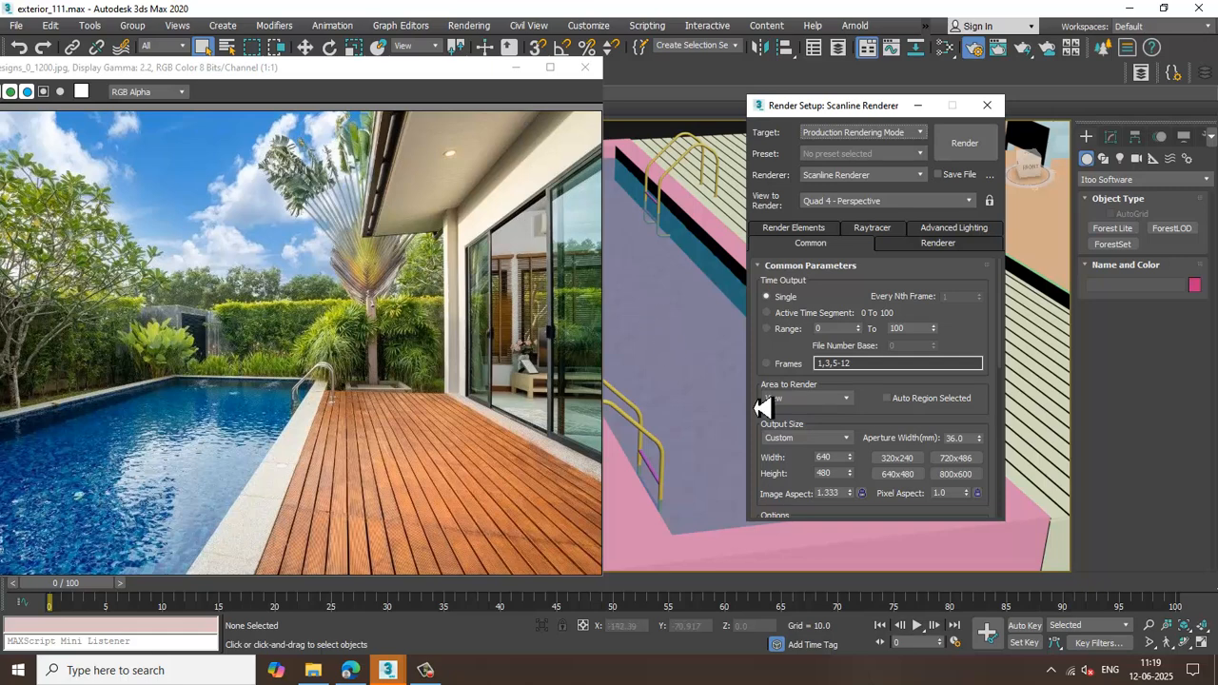
{"action": "left_click", "coordinate": [863, 176]}
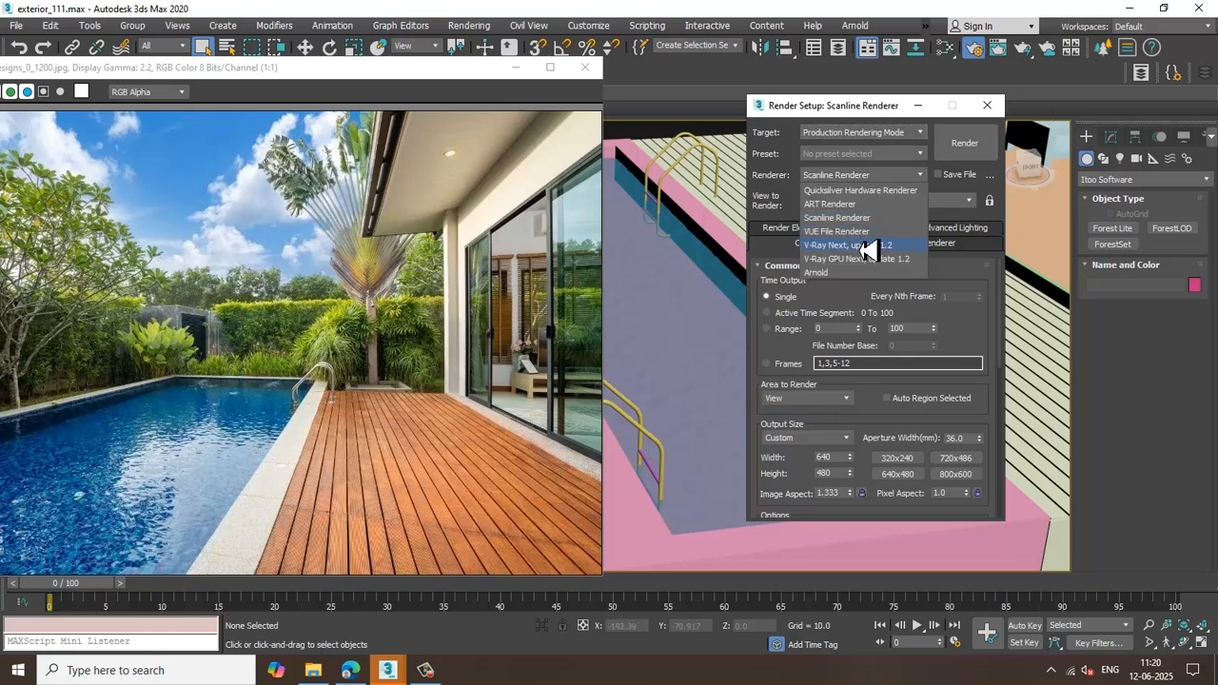
{"action": "left_click", "coordinate": [861, 244]}
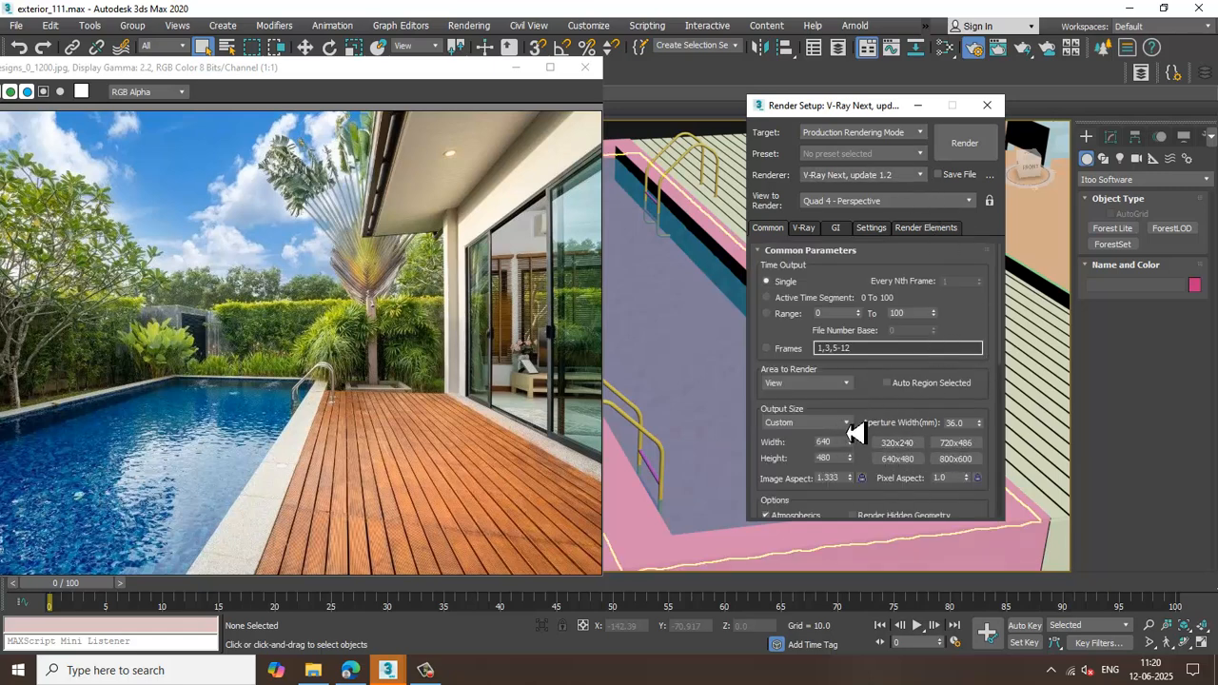
Set the render output size to the HDTV (video) preset at 1920 x 1080 and minimize the render settings
{"action": "left_click", "coordinate": [814, 426]}
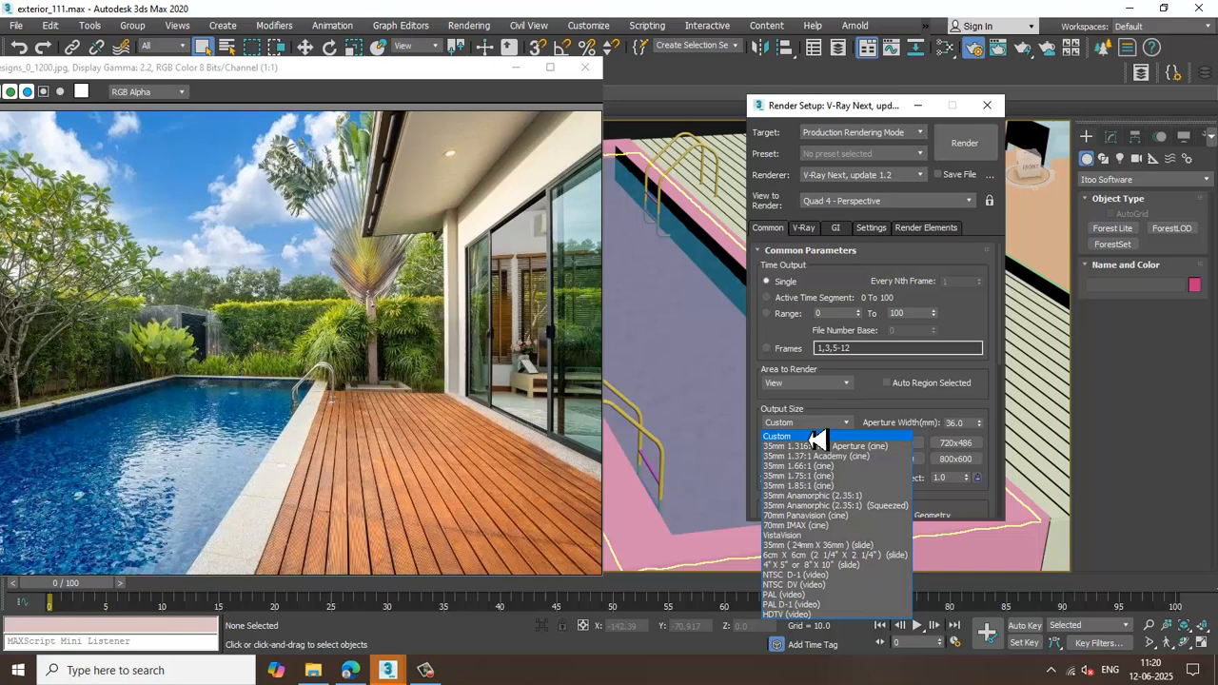
{"action": "left_click", "coordinate": [797, 615]}
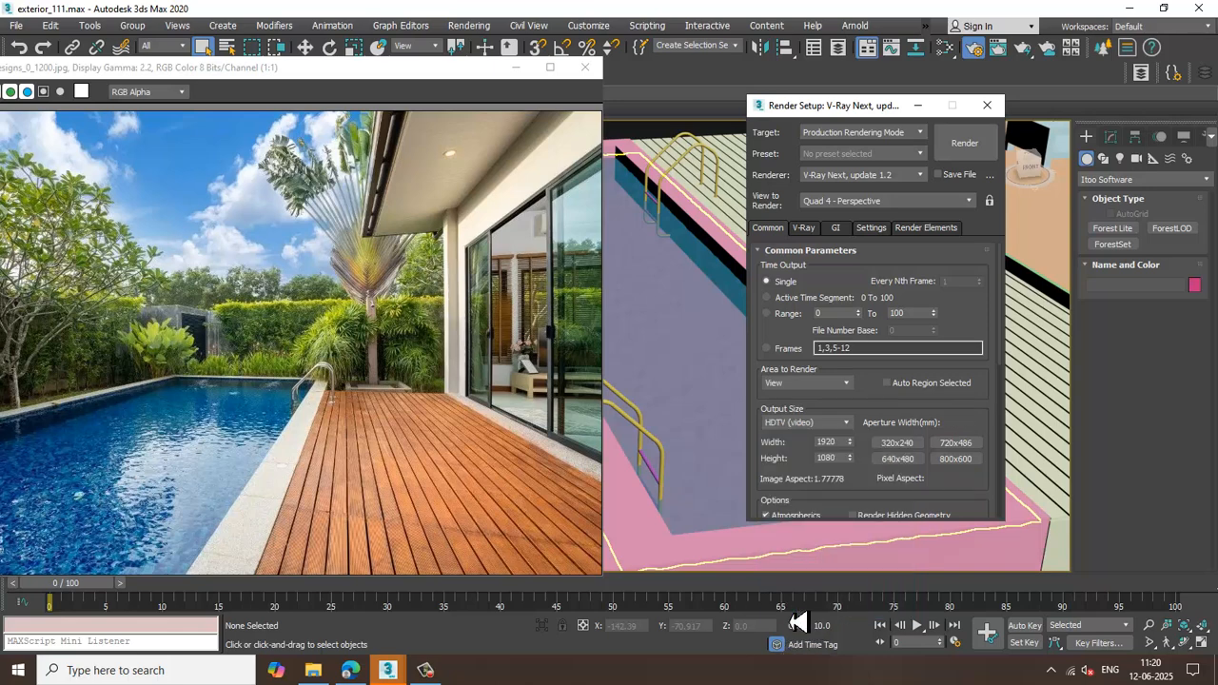
{"action": "left_click_drag", "start_coordinate": [862, 420], "coordinate": [878, 305]}
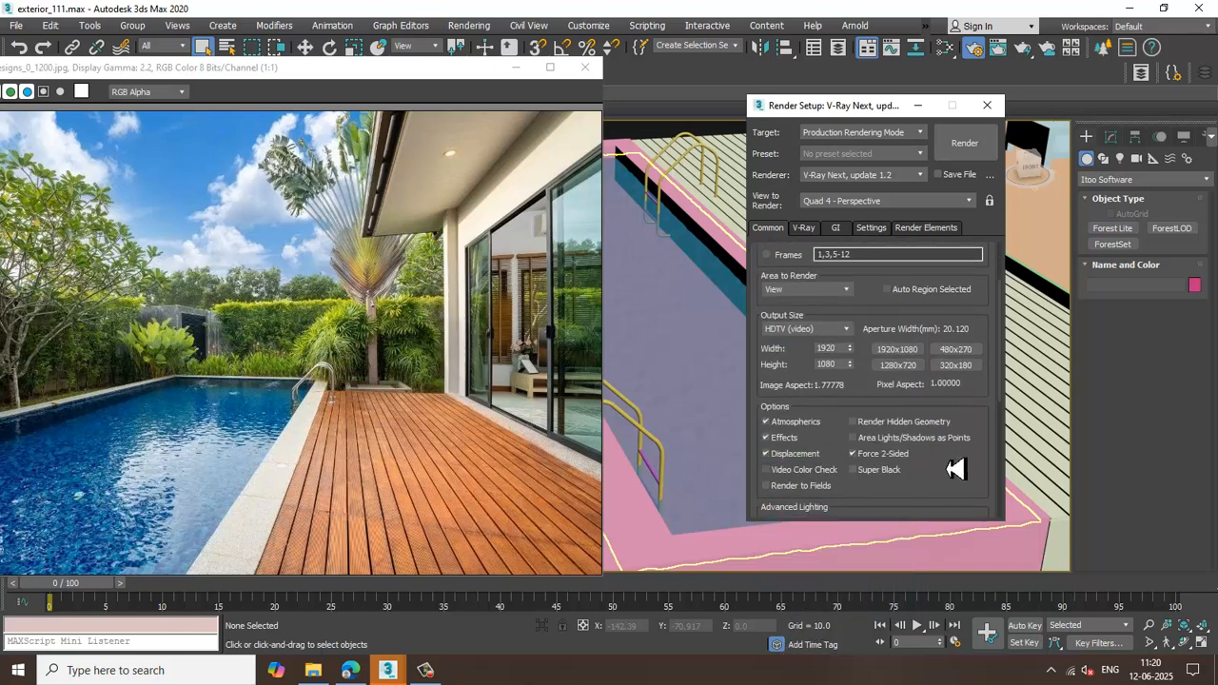
{"action": "left_click_drag", "start_coordinate": [954, 476], "coordinate": [939, 102]}
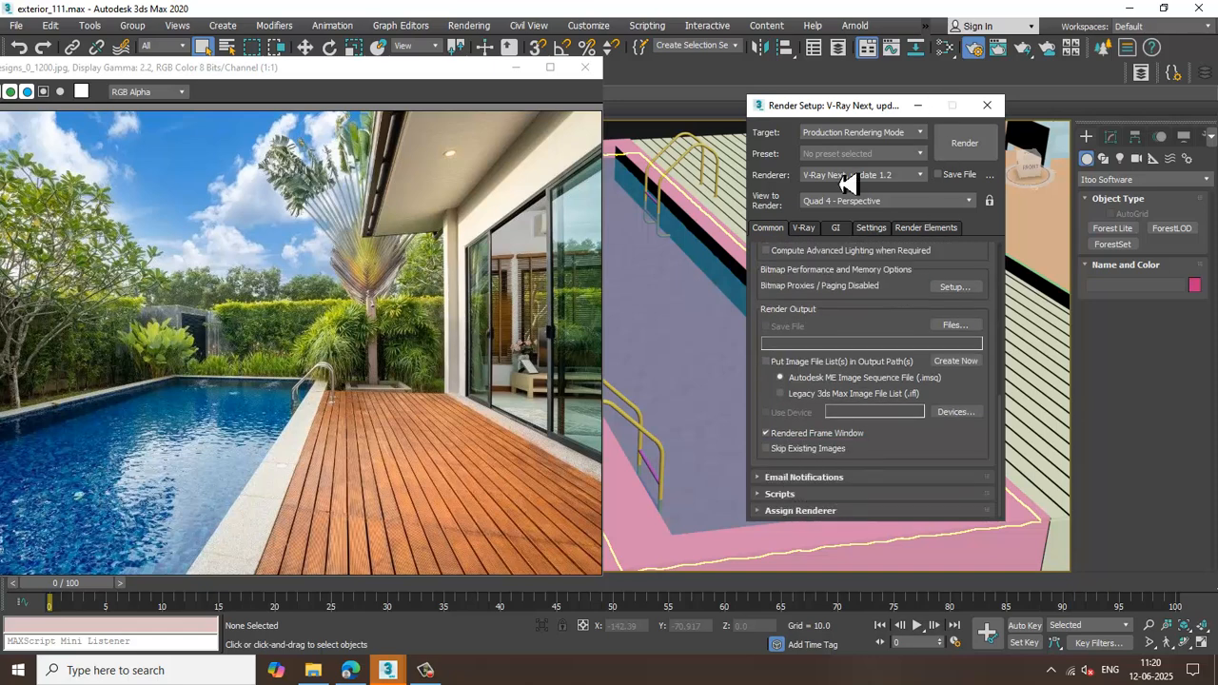
{"action": "left_click", "coordinate": [917, 106]}
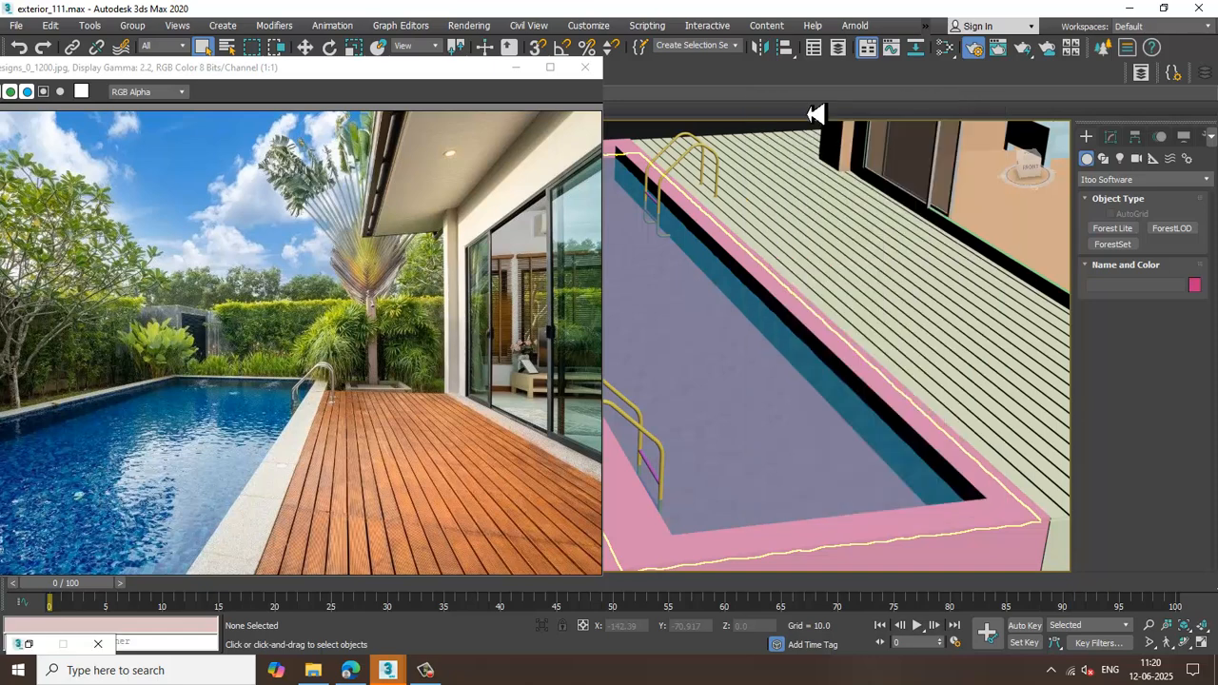
Assign a VRaySky map as the scene's environment map
{"action": "left_click", "coordinate": [469, 25]}
{"action": "left_click", "coordinate": [538, 225]}
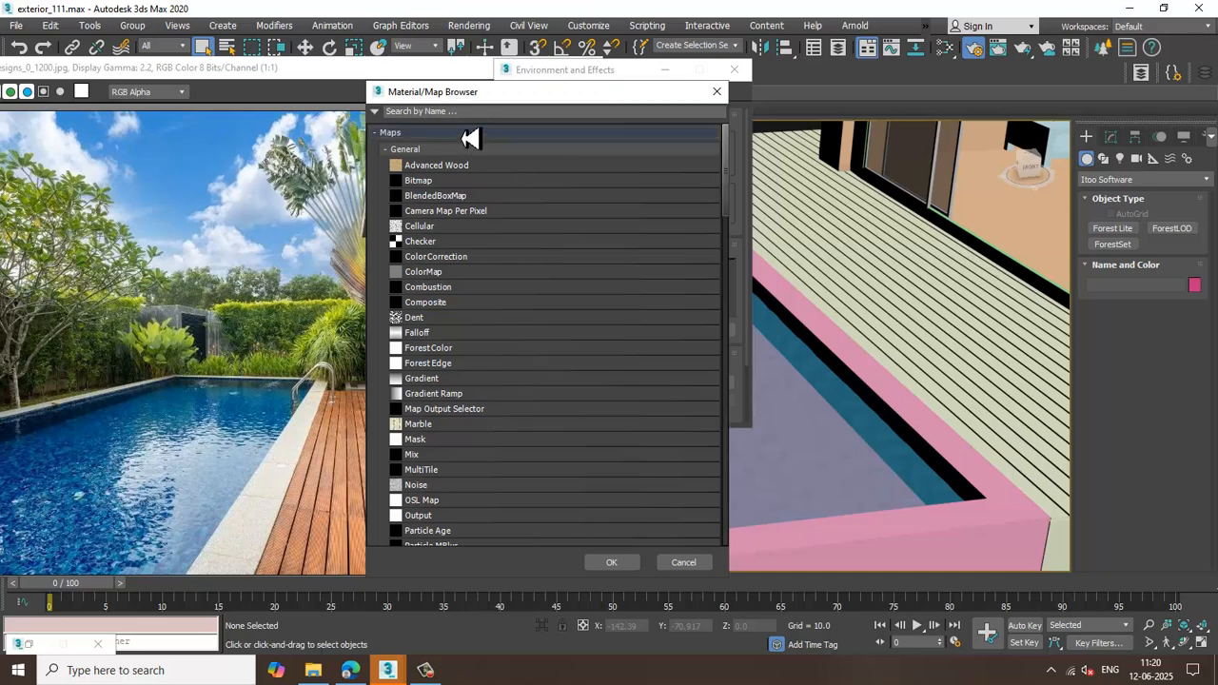
{"action": "type", "text": "a"}
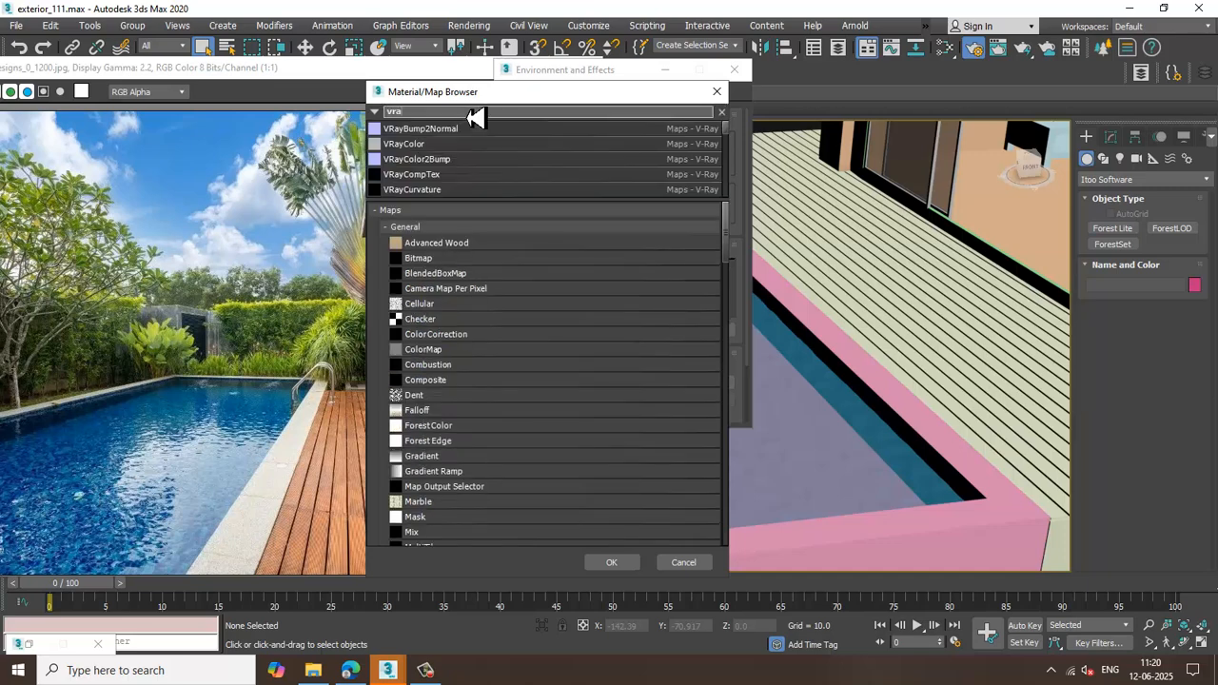
{"action": "type", "text": "y"}
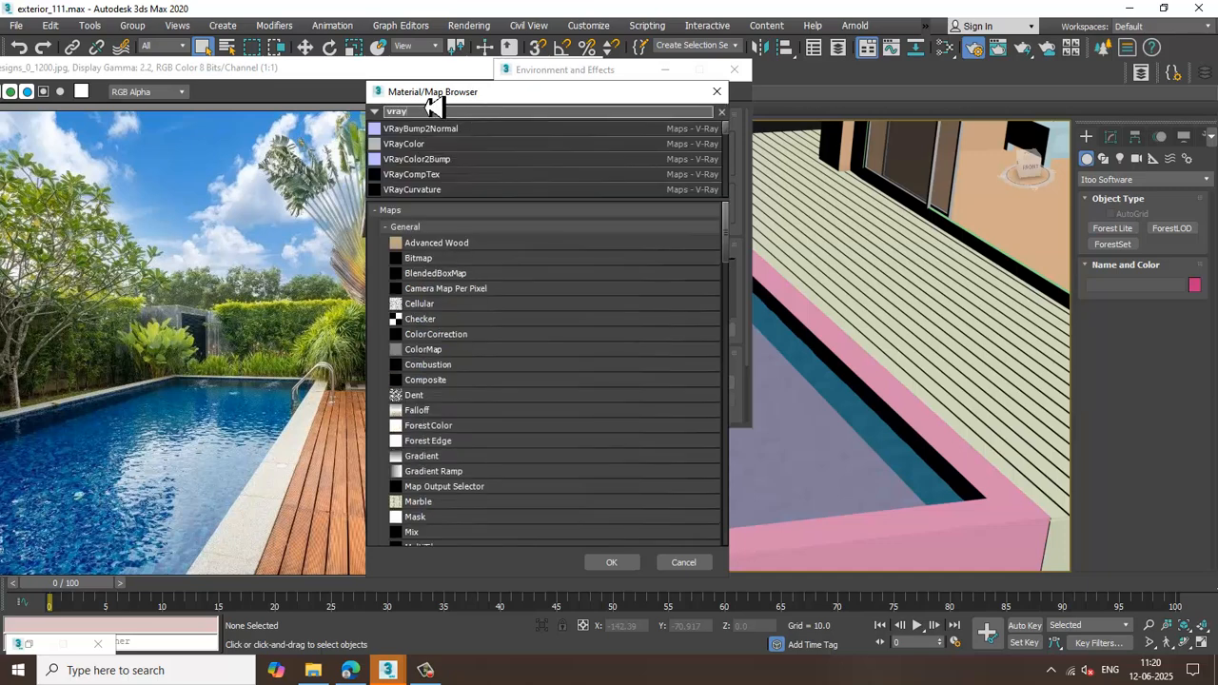
{"action": "type", "text": "sky"}
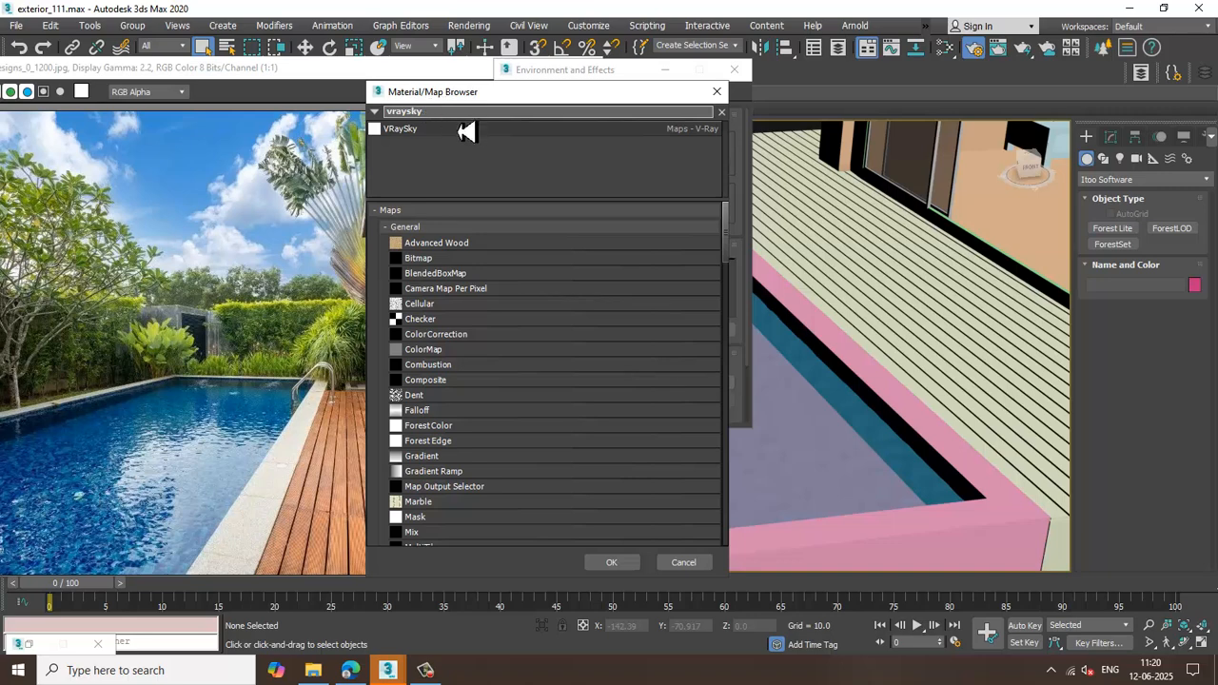
{"action": "double_click", "coordinate": [466, 129]}
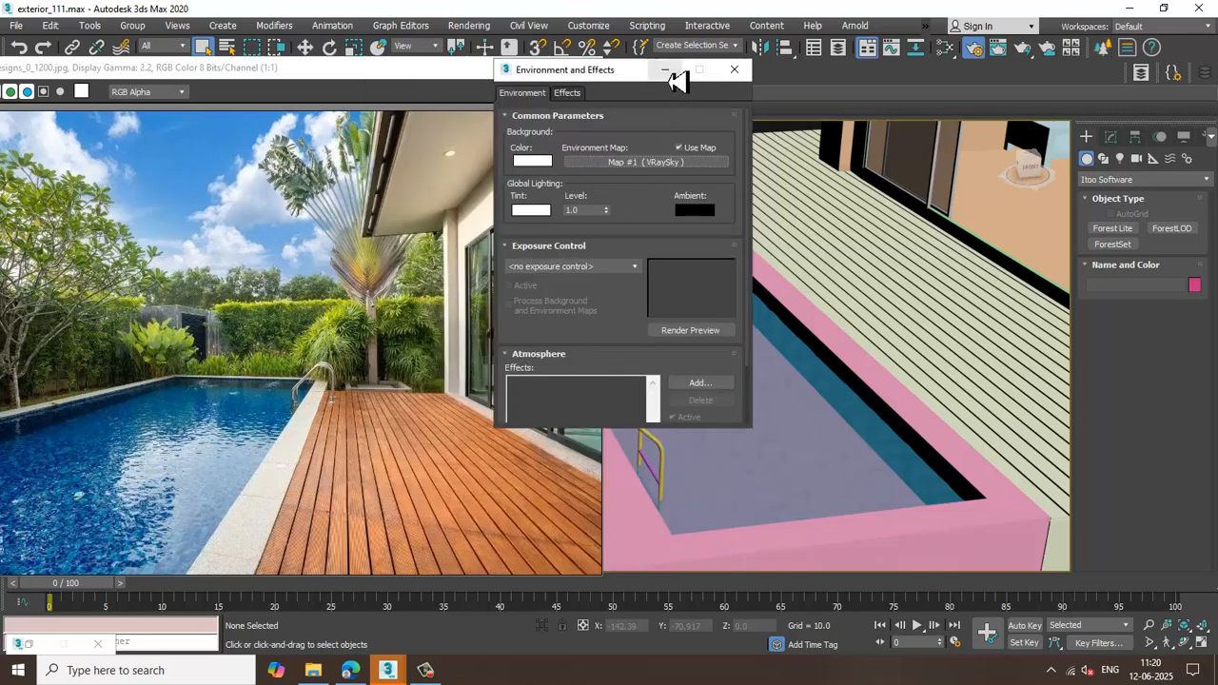
Bring the render settings back up and go to the primary and secondary global illumination engine options
{"action": "left_click", "coordinate": [469, 25]}
{"action": "left_click", "coordinate": [519, 109]}
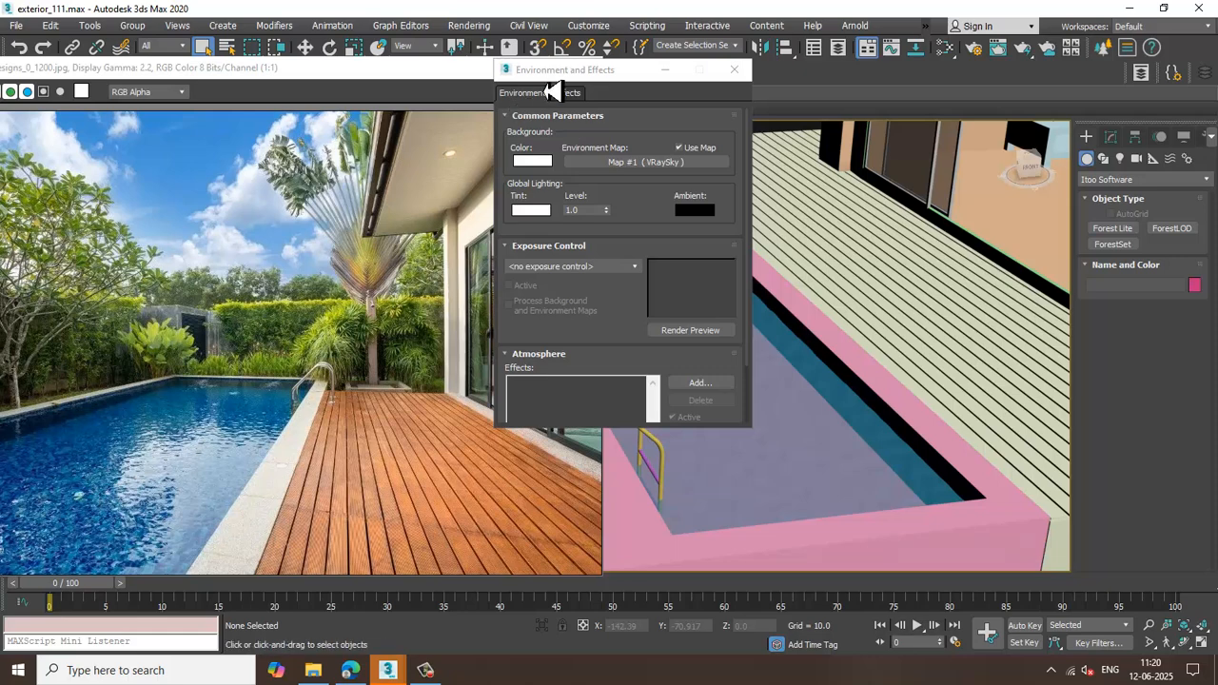
{"action": "left_click", "coordinate": [469, 25]}
{"action": "left_click", "coordinate": [523, 108]}
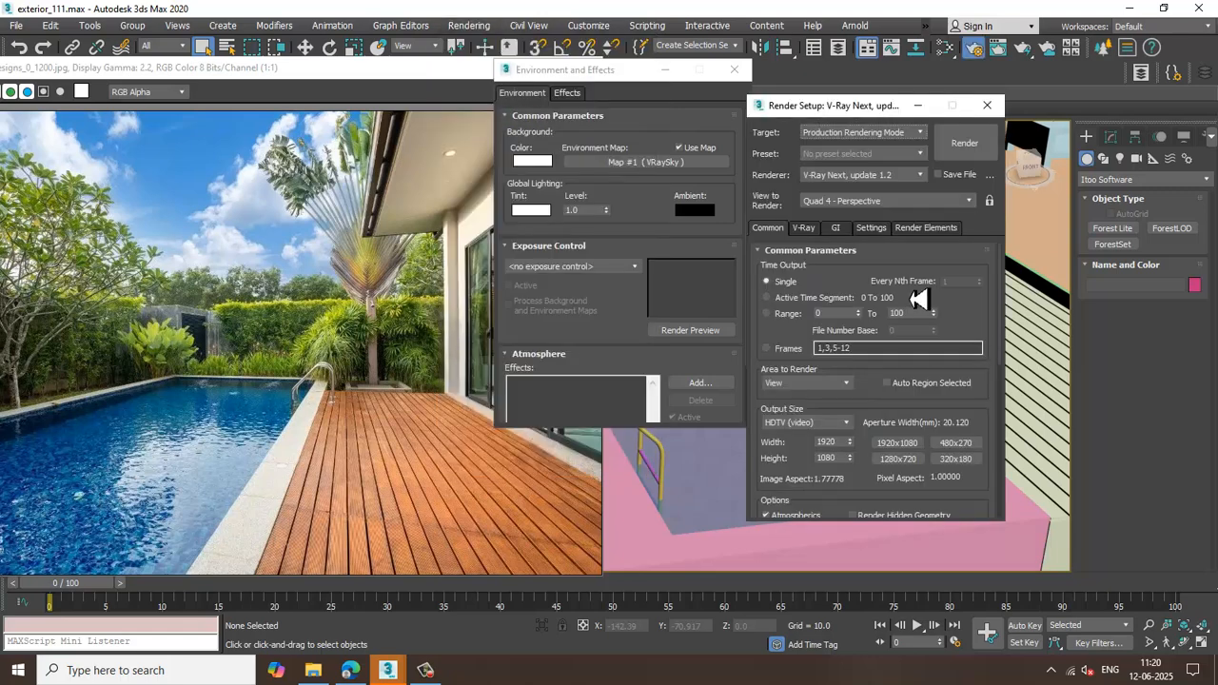
{"action": "left_click", "coordinate": [836, 231]}
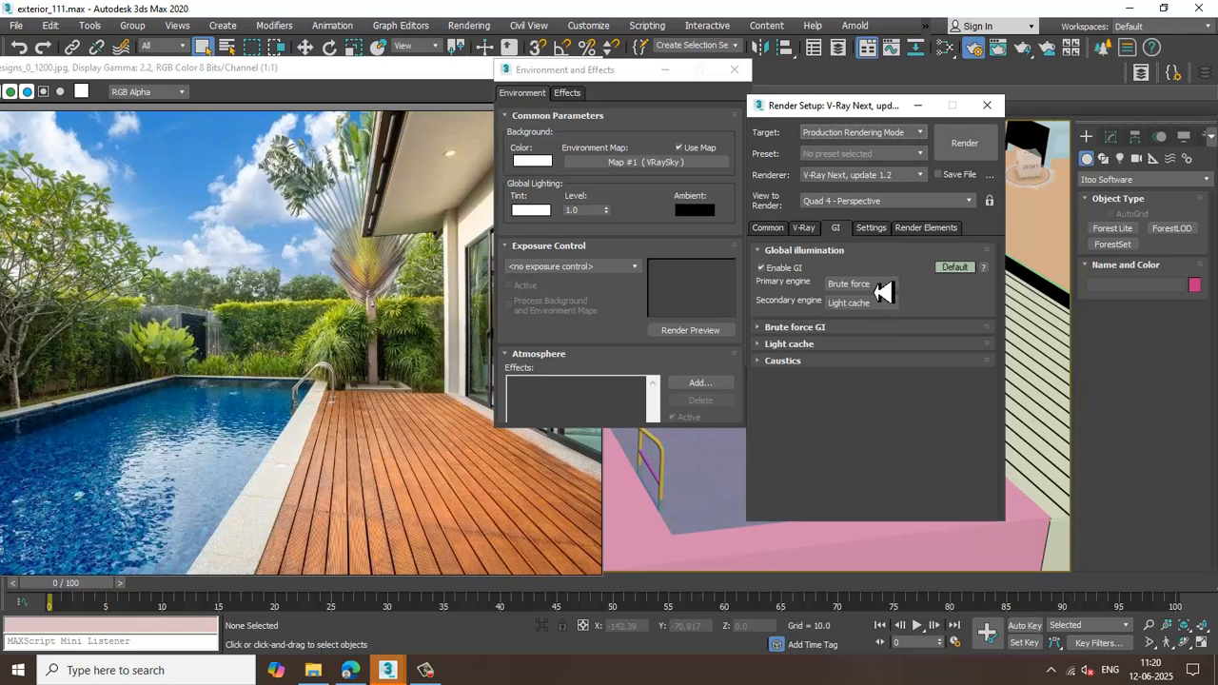
{"action": "left_click", "coordinate": [881, 297]}
Set the V-Ray image sampler type to Bucket
{"action": "left_click", "coordinate": [807, 228]}
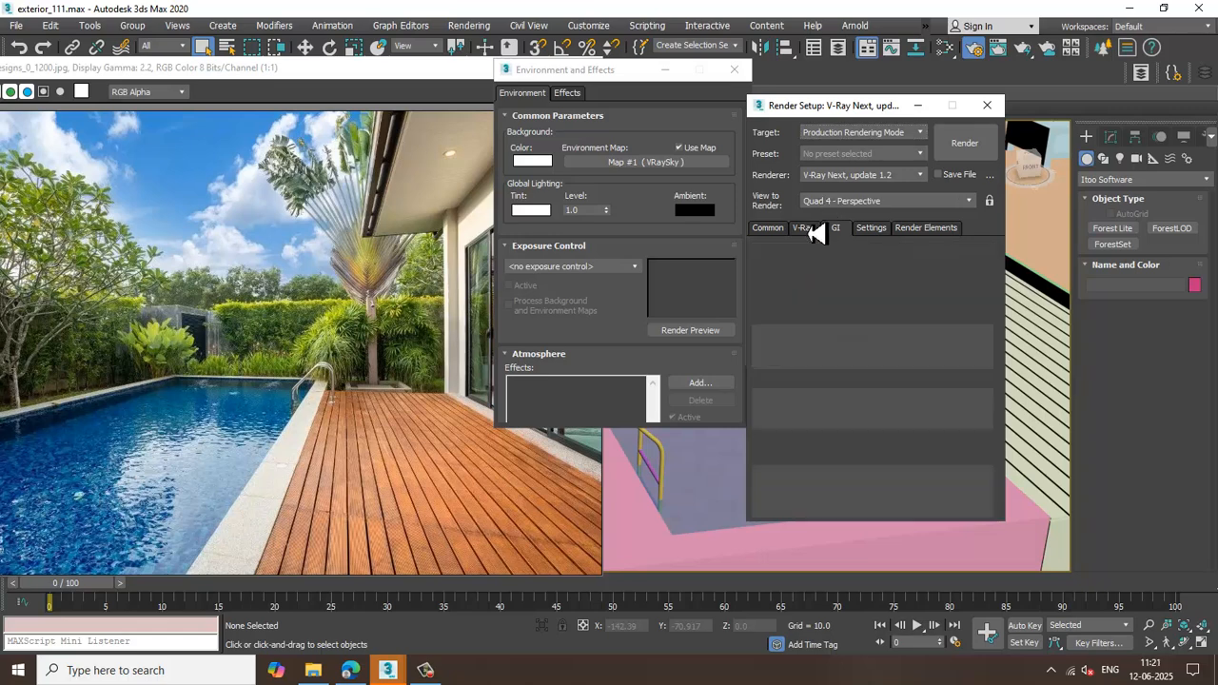
{"action": "left_click", "coordinate": [857, 401]}
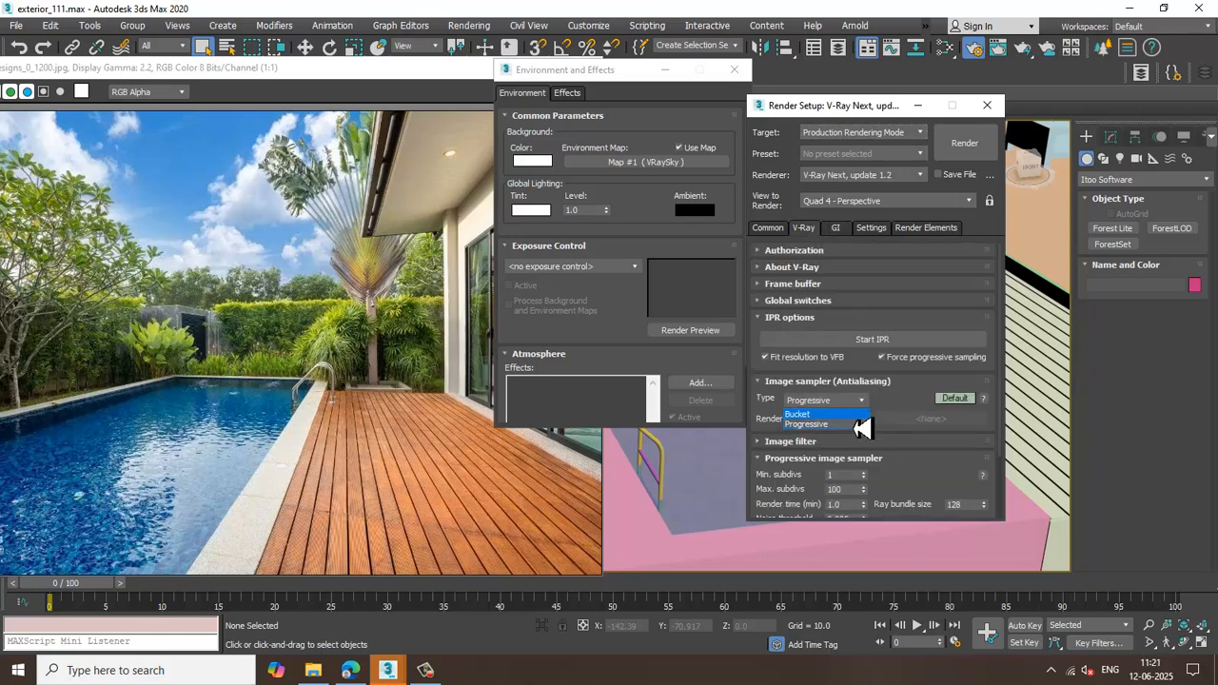
{"action": "left_click", "coordinate": [859, 425]}
Enable the GI environment override in the V-Ray environment settings, then minimize the render and environment dialogs
{"action": "scroll", "coordinate": [884, 350], "scroll_direction": "down", "scroll_amount": 2}
{"action": "left_click", "coordinate": [808, 477]}
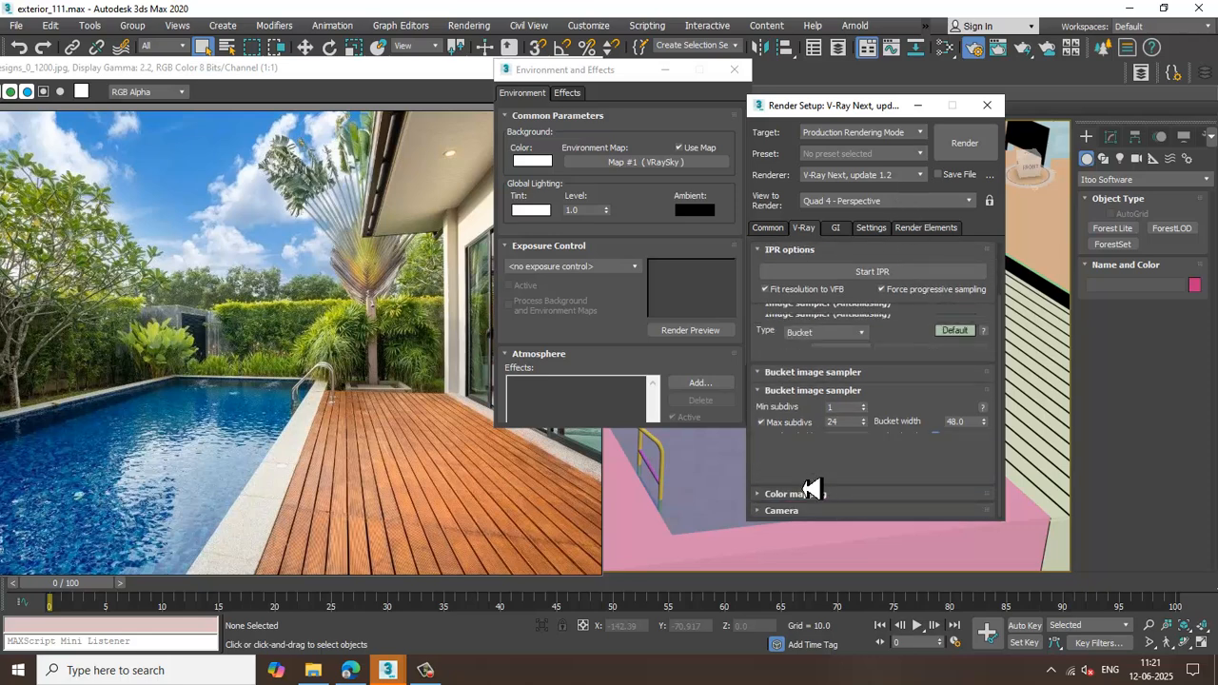
{"action": "scroll", "coordinate": [807, 481], "scroll_direction": "down", "scroll_amount": 5}
{"action": "left_click", "coordinate": [782, 333]}
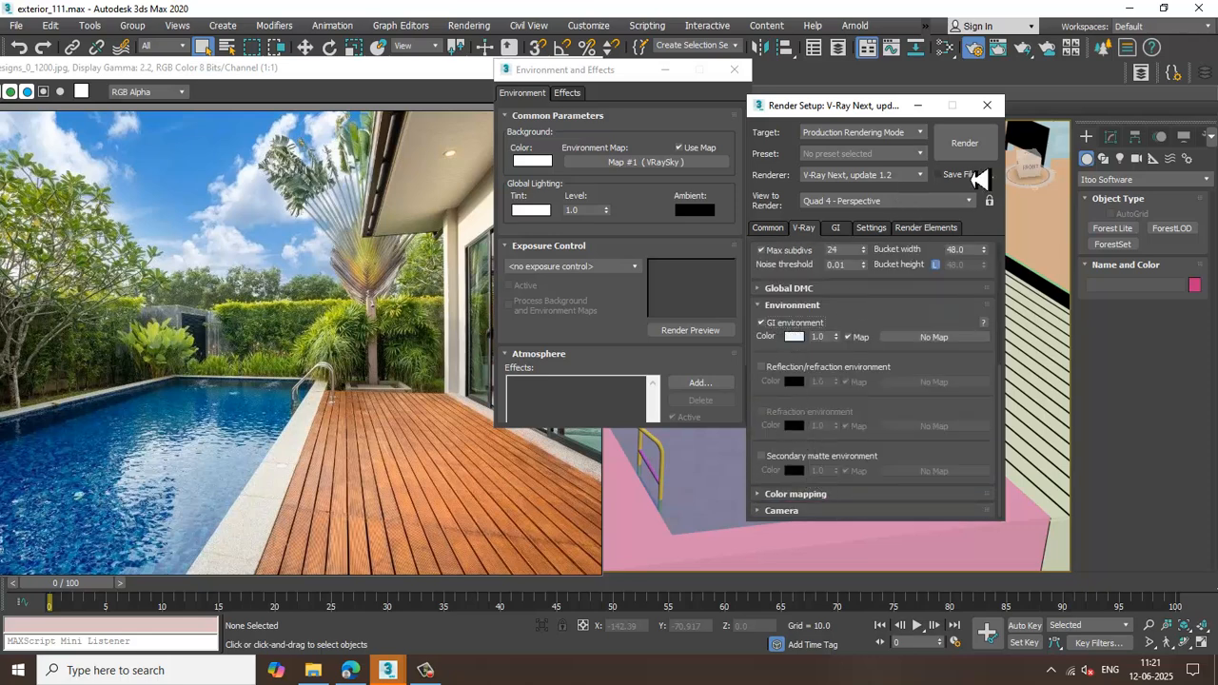
{"action": "left_click", "coordinate": [918, 106]}
{"action": "left_click", "coordinate": [667, 73]}
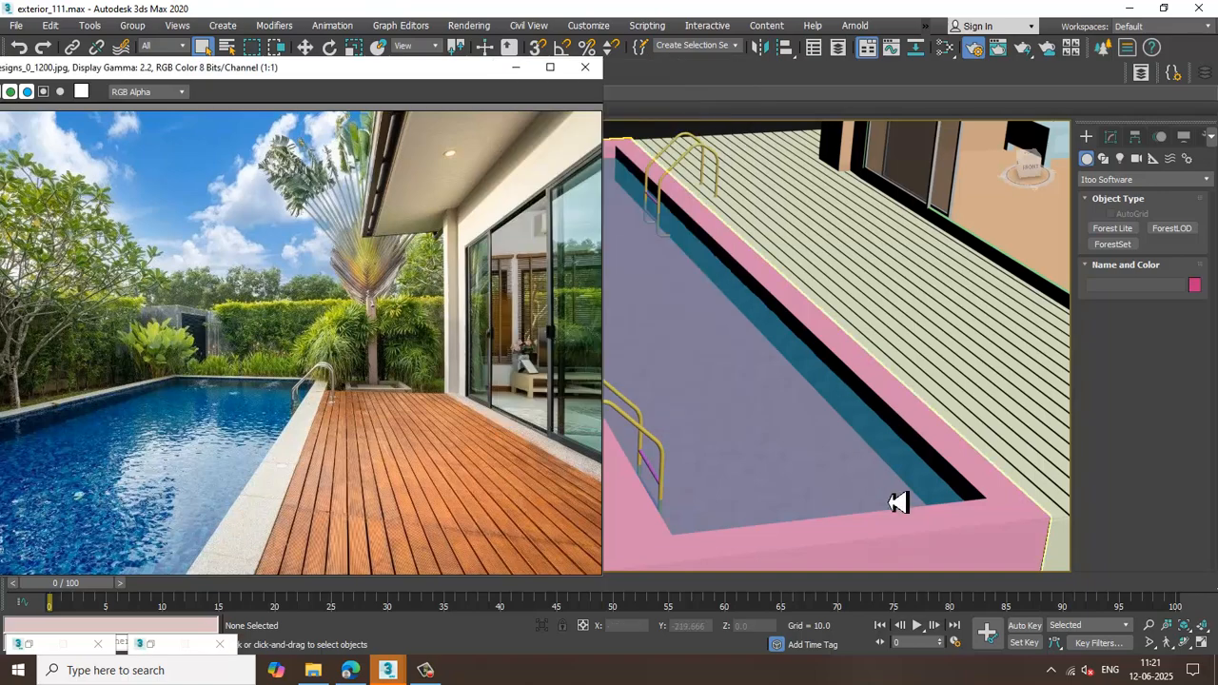
{"action": "middle_click_drag", "start_coordinate": [922, 498], "coordinate": [903, 568], "text": "alt"}
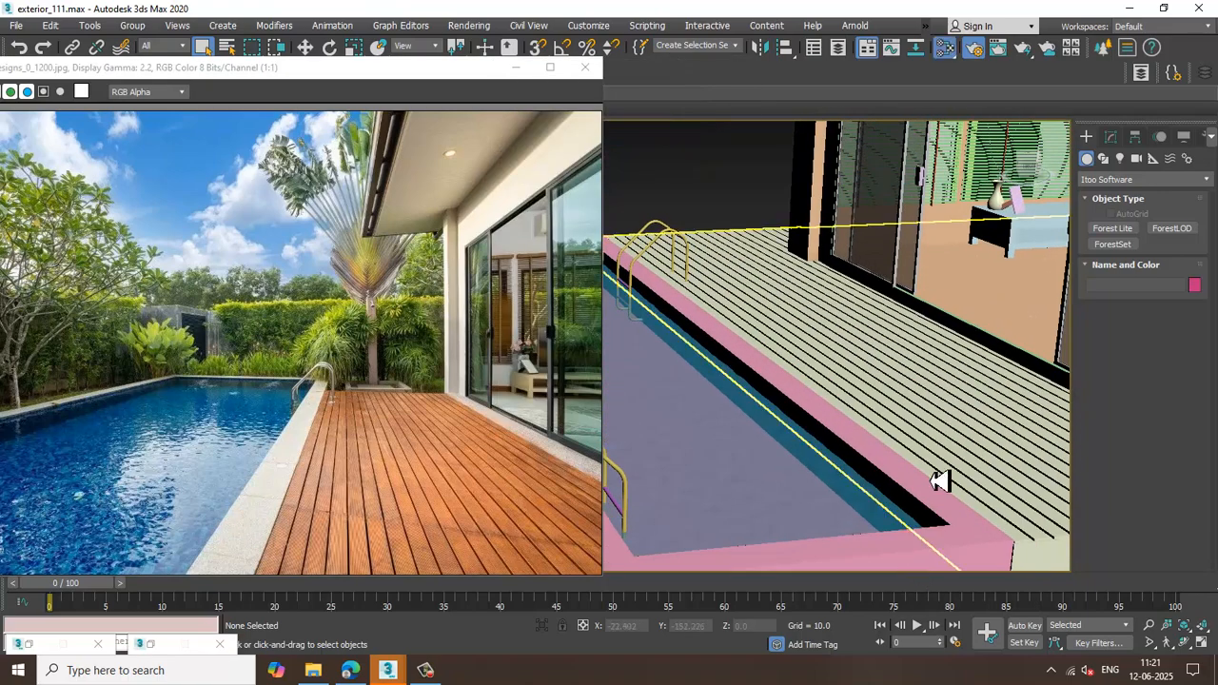
{"action": "key", "text": "m"}
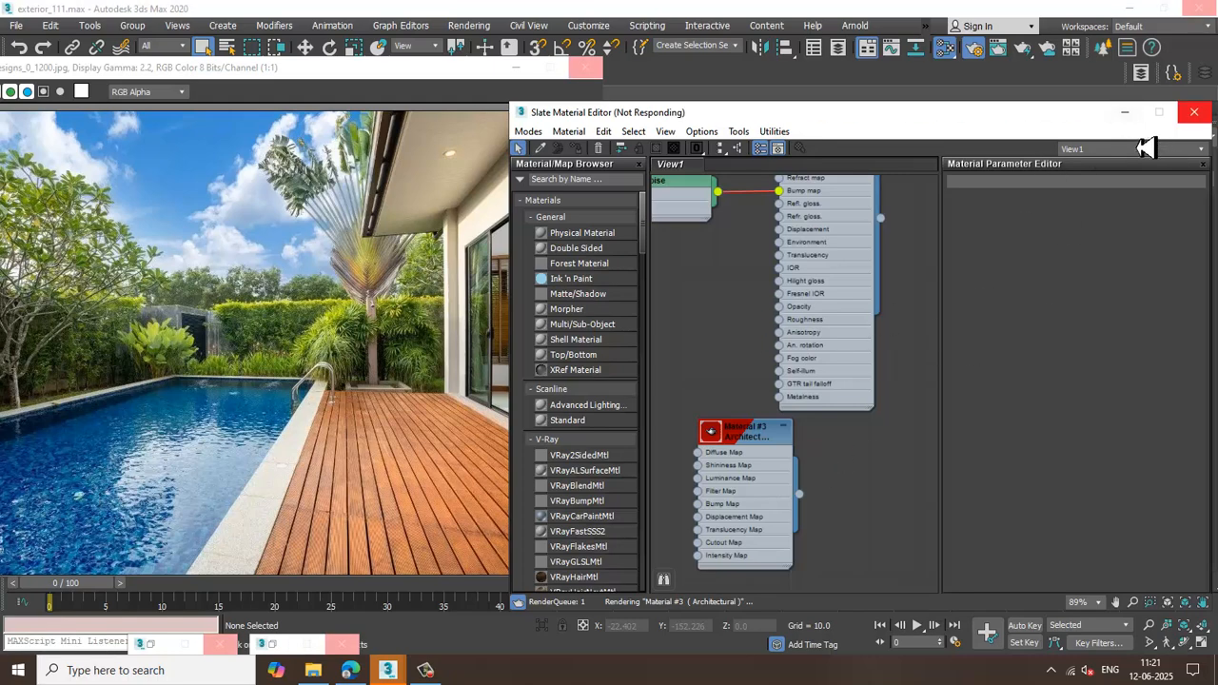
{"action": "left_click", "coordinate": [1192, 113]}
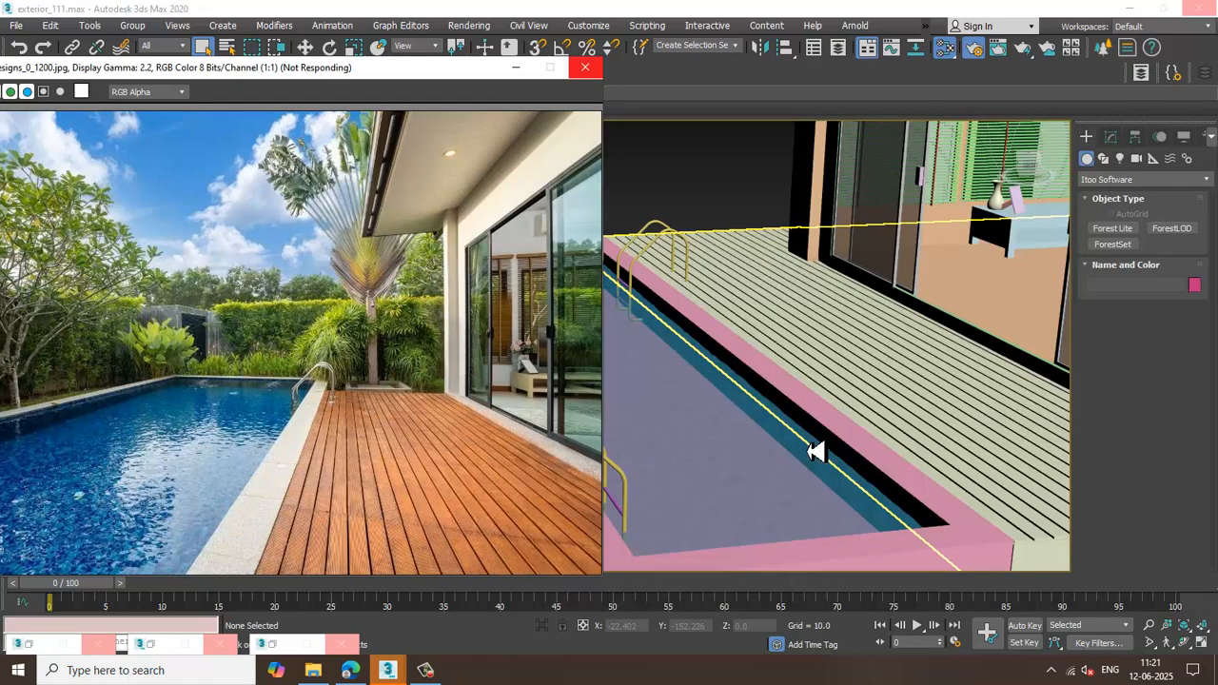
Select the pink pool box and isolate it from the rest of the scene
{"action": "scroll", "coordinate": [900, 524], "scroll_direction": "down", "scroll_amount": 3}
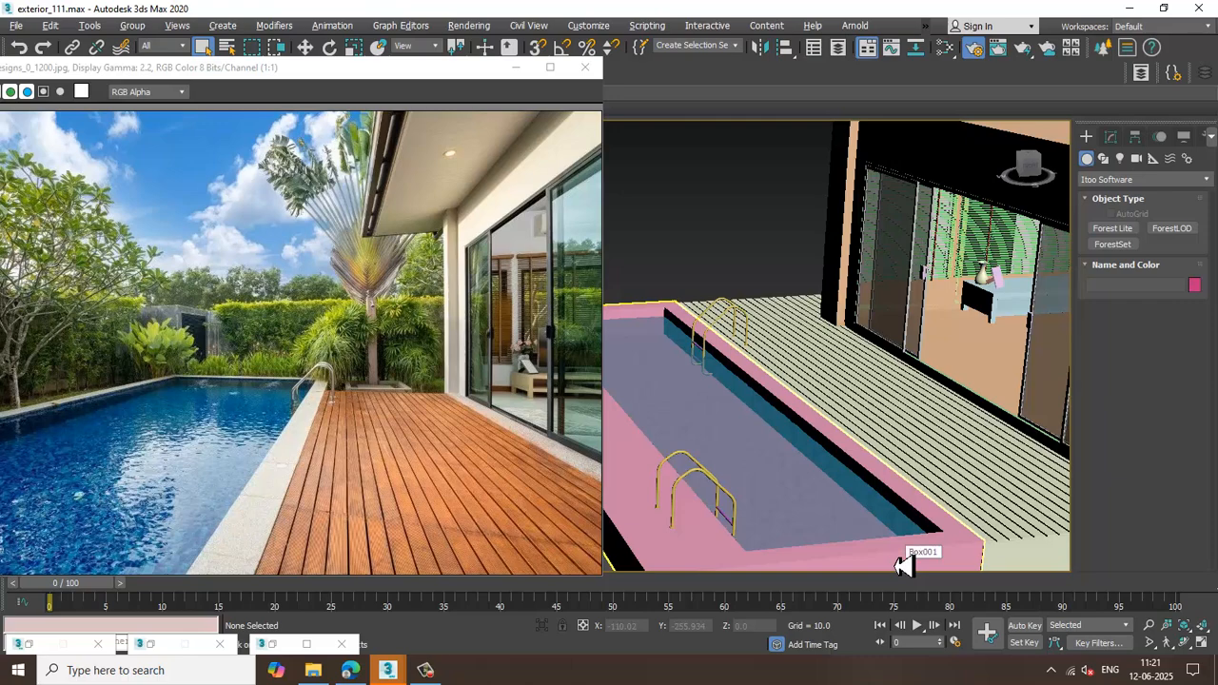
{"action": "middle_click_drag", "start_coordinate": [903, 500], "coordinate": [970, 436], "text": "alt"}
{"action": "scroll", "coordinate": [838, 437], "scroll_direction": "down", "scroll_amount": 3}
{"action": "mouse_move", "coordinate": [837, 437]}
{"action": "middle_mouse_down", "text": "alt"}
{"action": "mouse_move", "coordinate": [853, 448]}
{"action": "mouse_move", "coordinate": [817, 433]}
{"action": "middle_mouse_up", "text": "alt"}
{"action": "middle_click_drag", "start_coordinate": [828, 447], "coordinate": [860, 450]}
{"action": "left_click", "coordinate": [761, 416]}
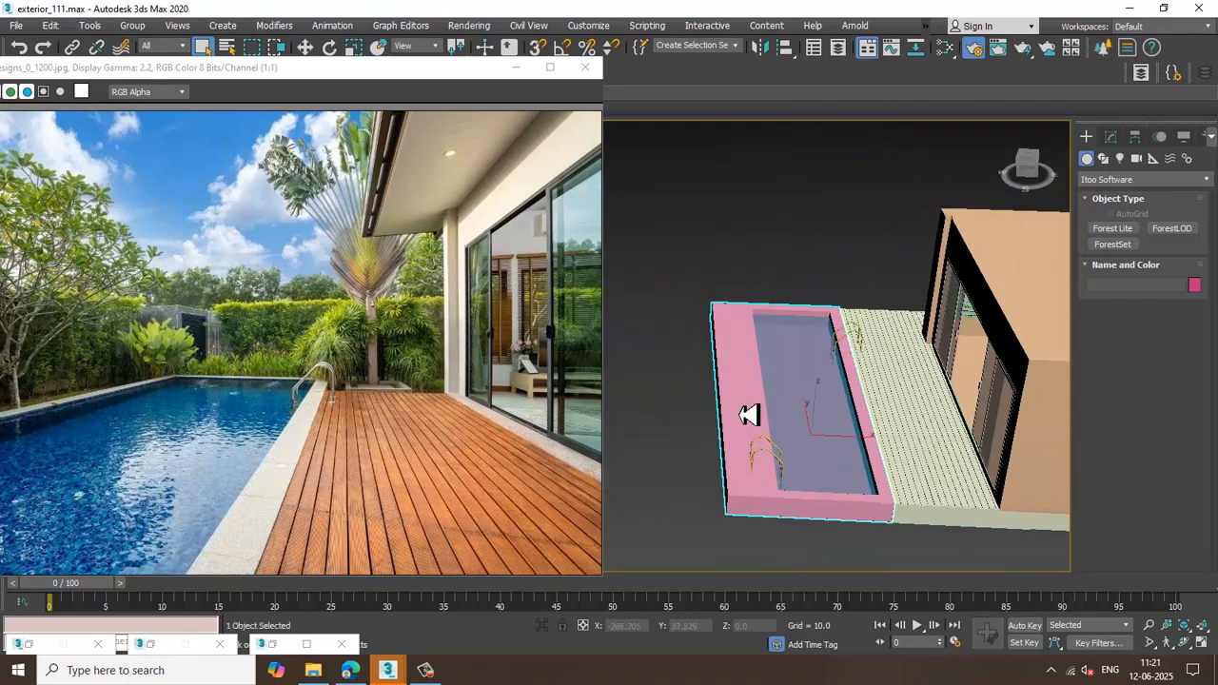
{"action": "key", "text": "alt+q"}
{"action": "middle_click_drag", "start_coordinate": [759, 424], "coordinate": [835, 399], "text": "alt"}
{"action": "scroll", "coordinate": [827, 424], "scroll_direction": "down", "scroll_amount": 3}
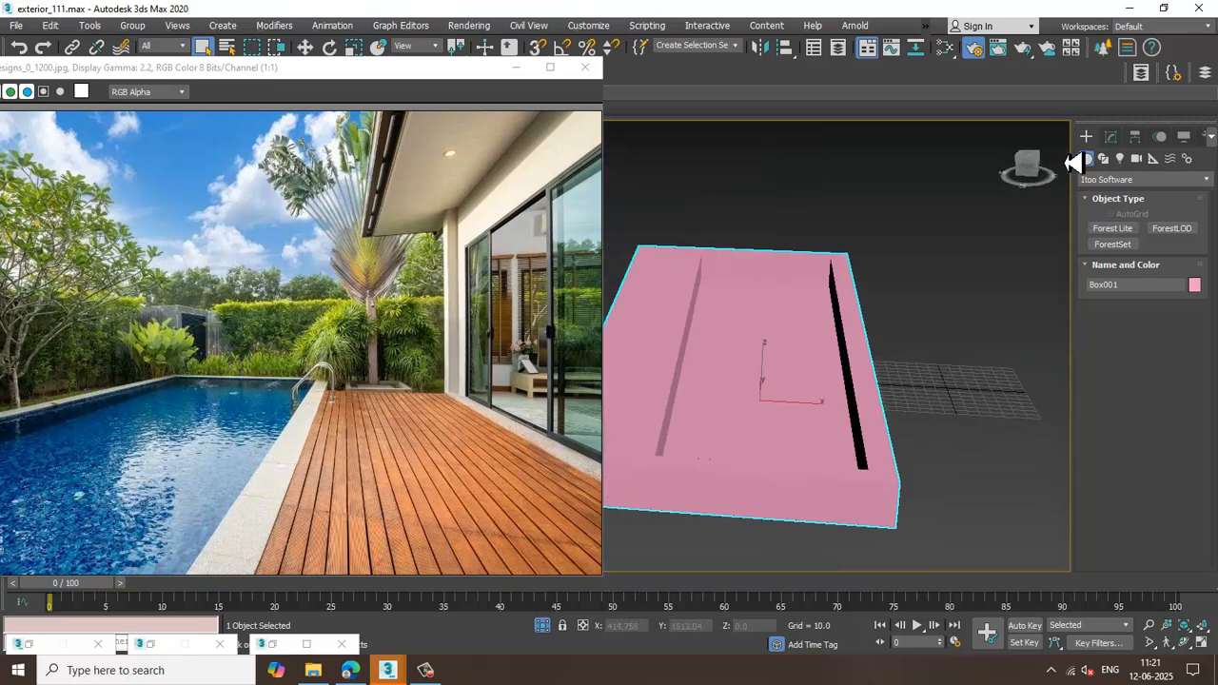
At polygon level, select the pool basin's floor together with its far end wall and both long inner walls
{"action": "left_click", "coordinate": [1111, 138]}
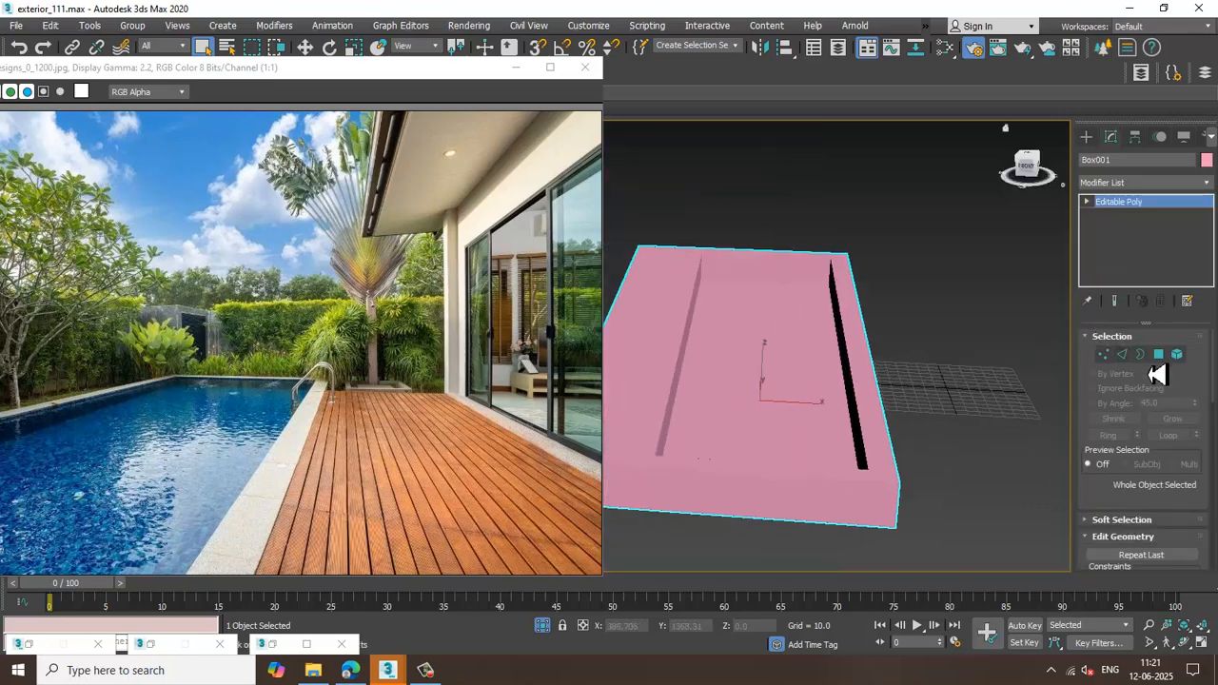
{"action": "left_click", "coordinate": [1158, 354]}
{"action": "middle_click_drag", "start_coordinate": [788, 402], "coordinate": [771, 425], "text": "alt"}
{"action": "left_click", "coordinate": [761, 408]}
{"action": "left_click", "coordinate": [797, 284], "text": "ctrl"}
{"action": "left_click", "coordinate": [735, 315], "text": "ctrl"}
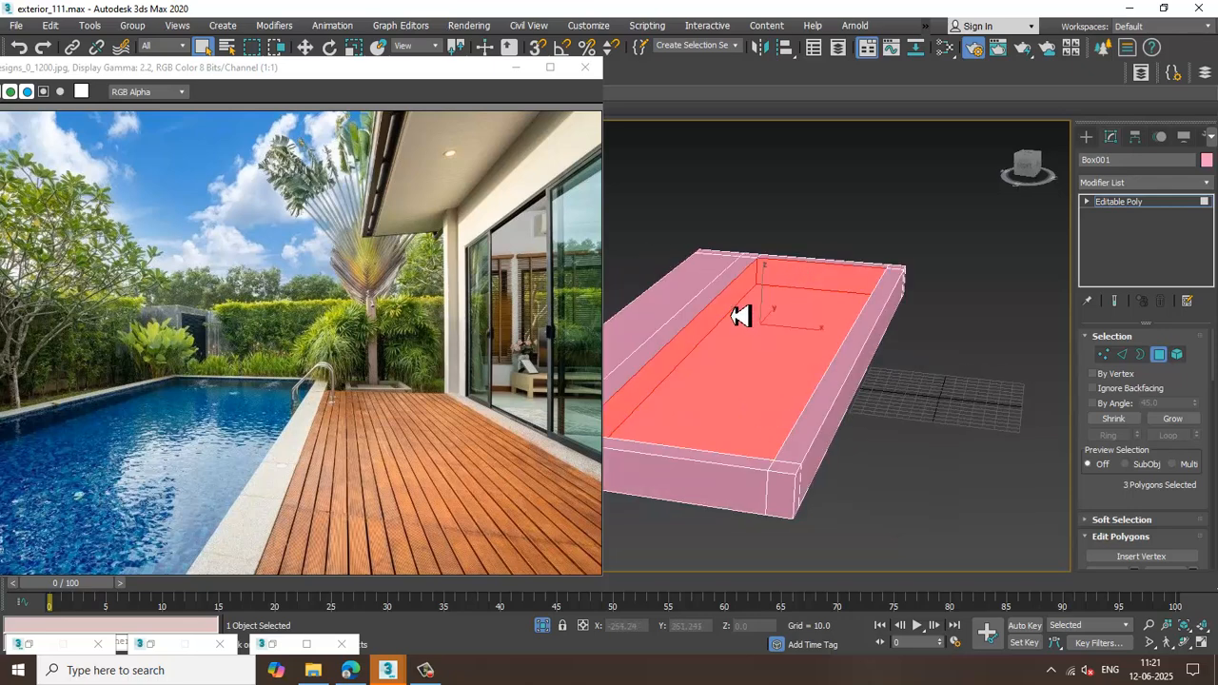
{"action": "middle_click_drag", "start_coordinate": [891, 332], "coordinate": [970, 356], "text": "alt"}
{"action": "left_click", "coordinate": [919, 353], "text": "ctrl"}
{"action": "middle_click_drag", "start_coordinate": [967, 445], "coordinate": [835, 385], "text": "alt"}
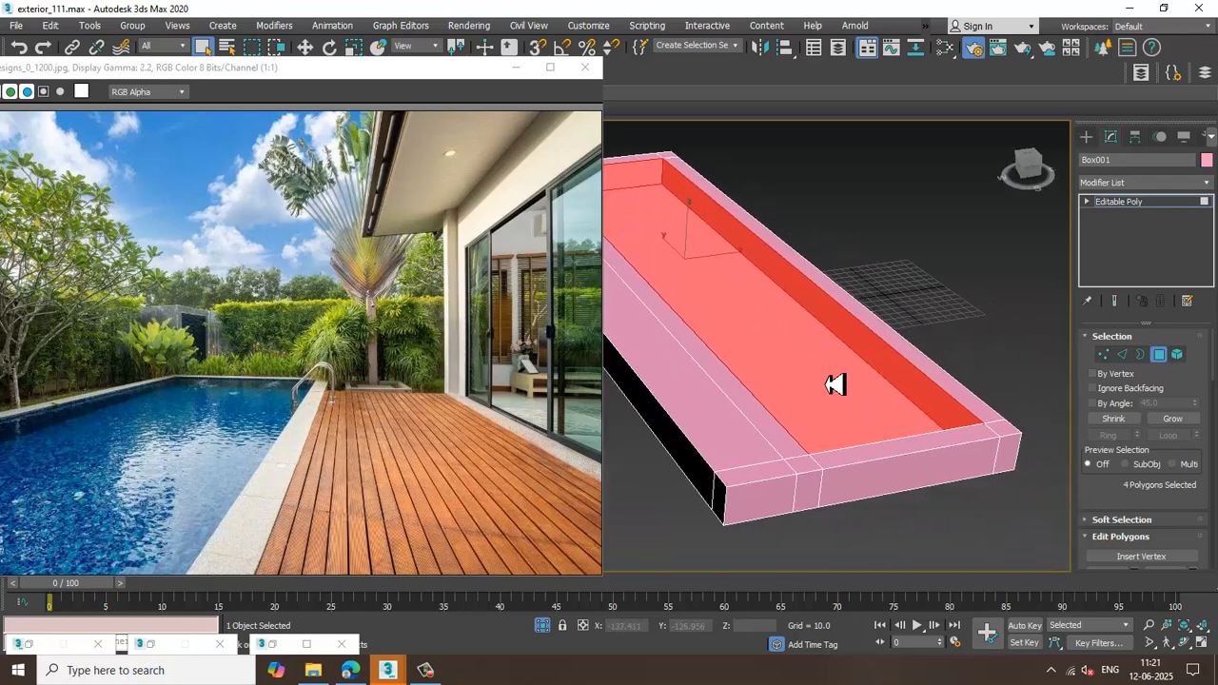
Add a new VRayMtl to the Slate Material Editor graph below the existing Architectural material and show its parameters
{"action": "key", "text": "m"}
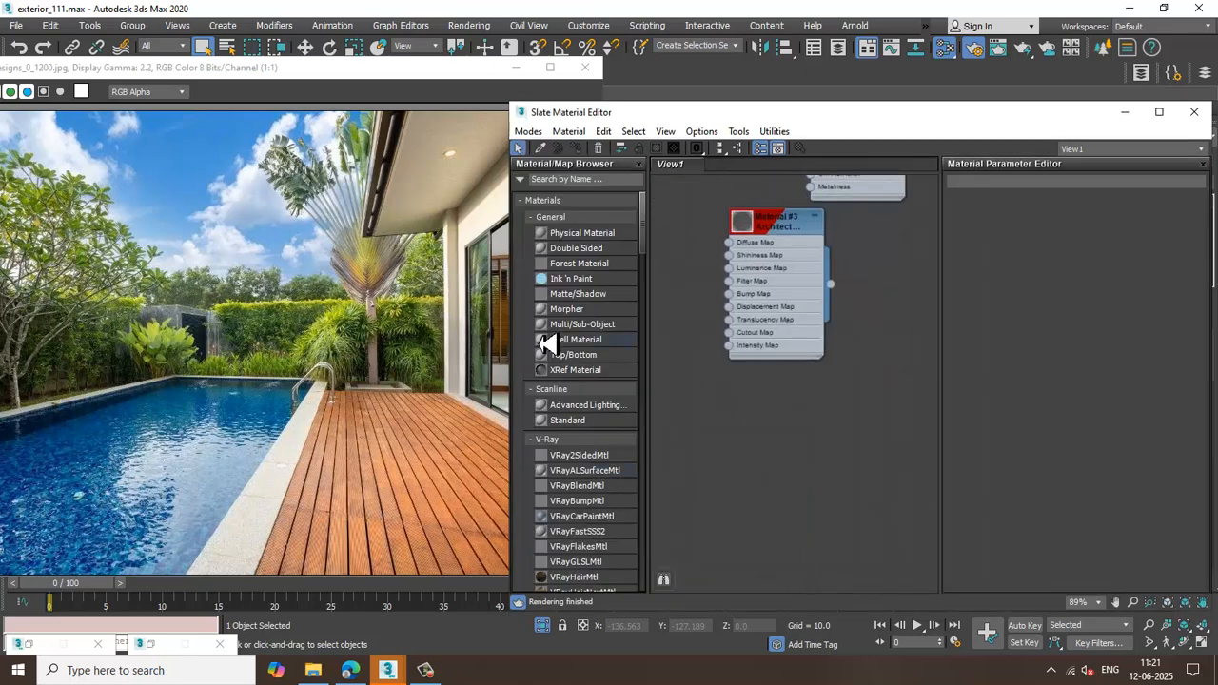
{"action": "scroll", "coordinate": [602, 476], "scroll_direction": "down", "scroll_amount": 5}
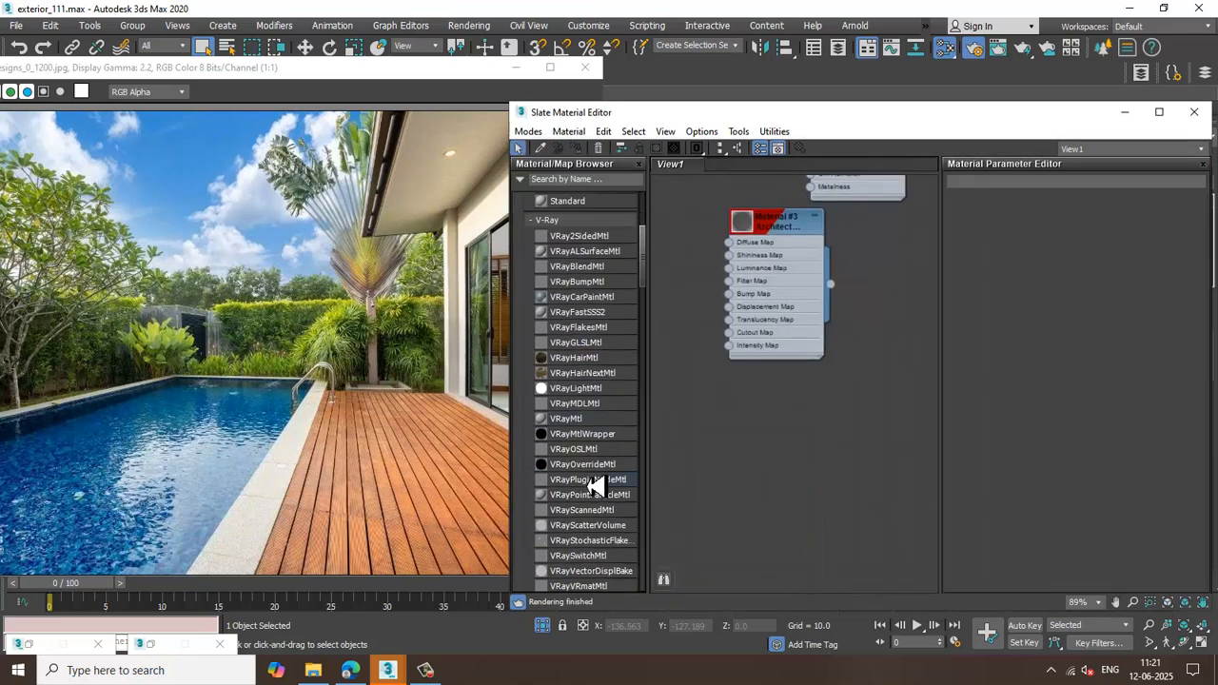
{"action": "left_click_drag", "start_coordinate": [816, 448], "coordinate": [824, 456]}
{"action": "double_click", "coordinate": [824, 457]}
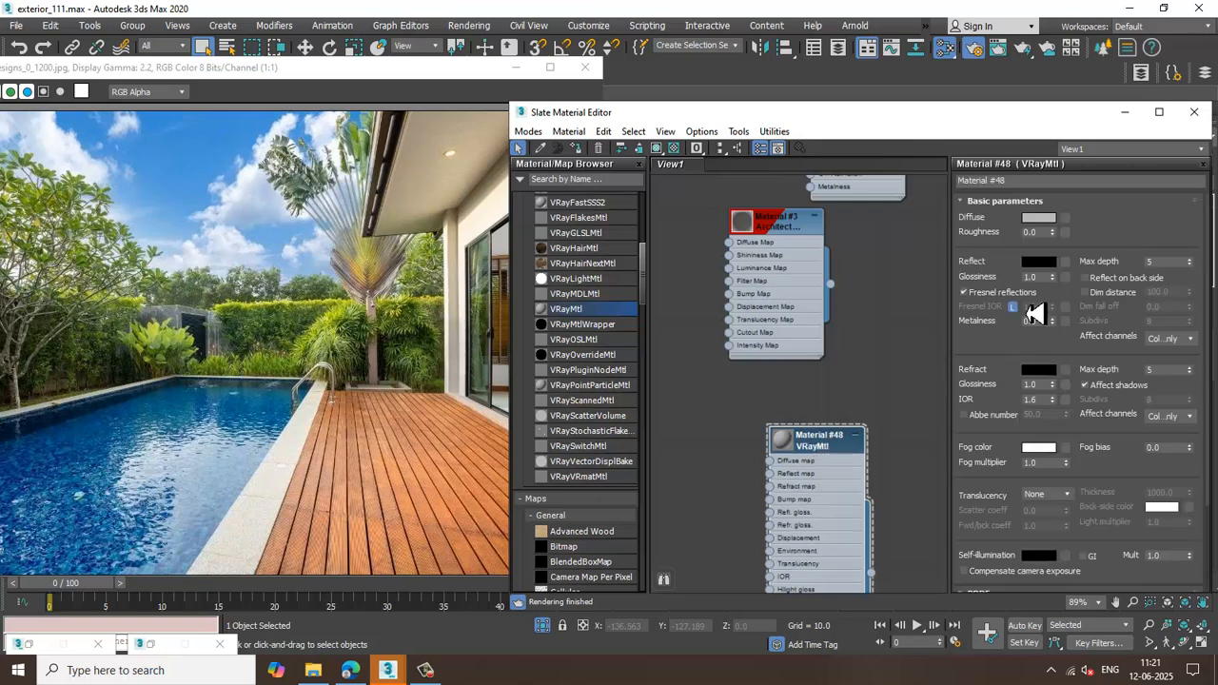
Choose a Bitmap for the new material's diffuse map and browse to the ext tex folder inside June 25 on drive D
{"action": "left_click", "coordinate": [1066, 219]}
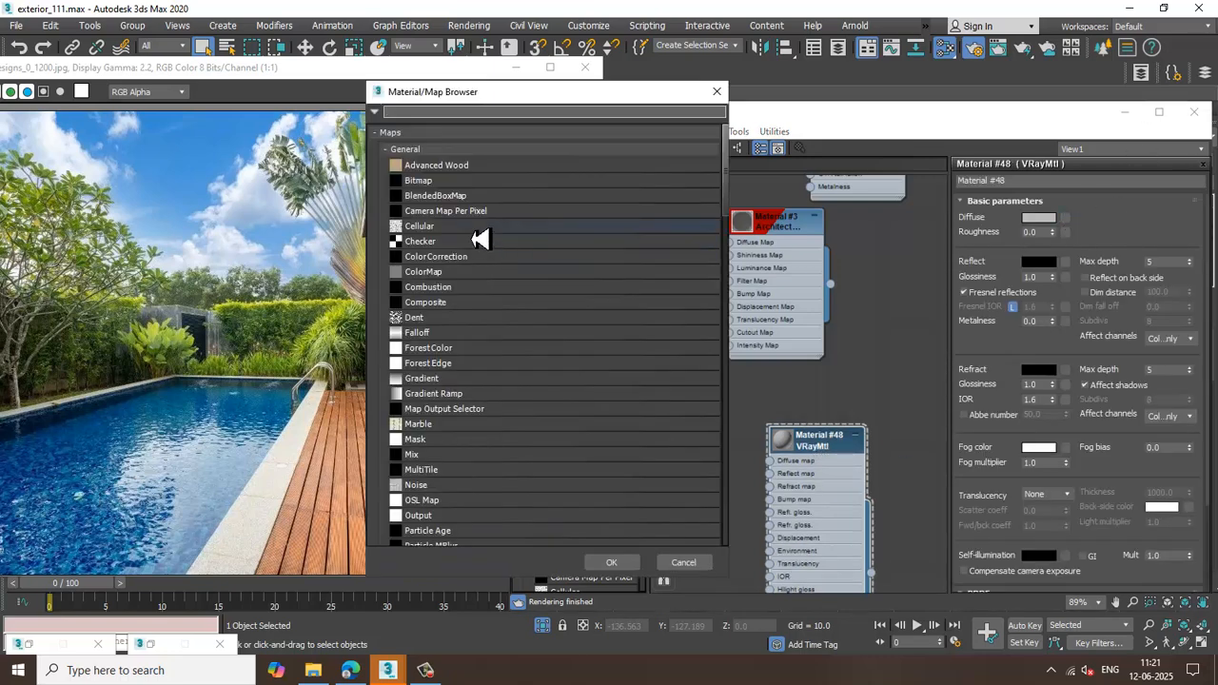
{"action": "double_click", "coordinate": [459, 192]}
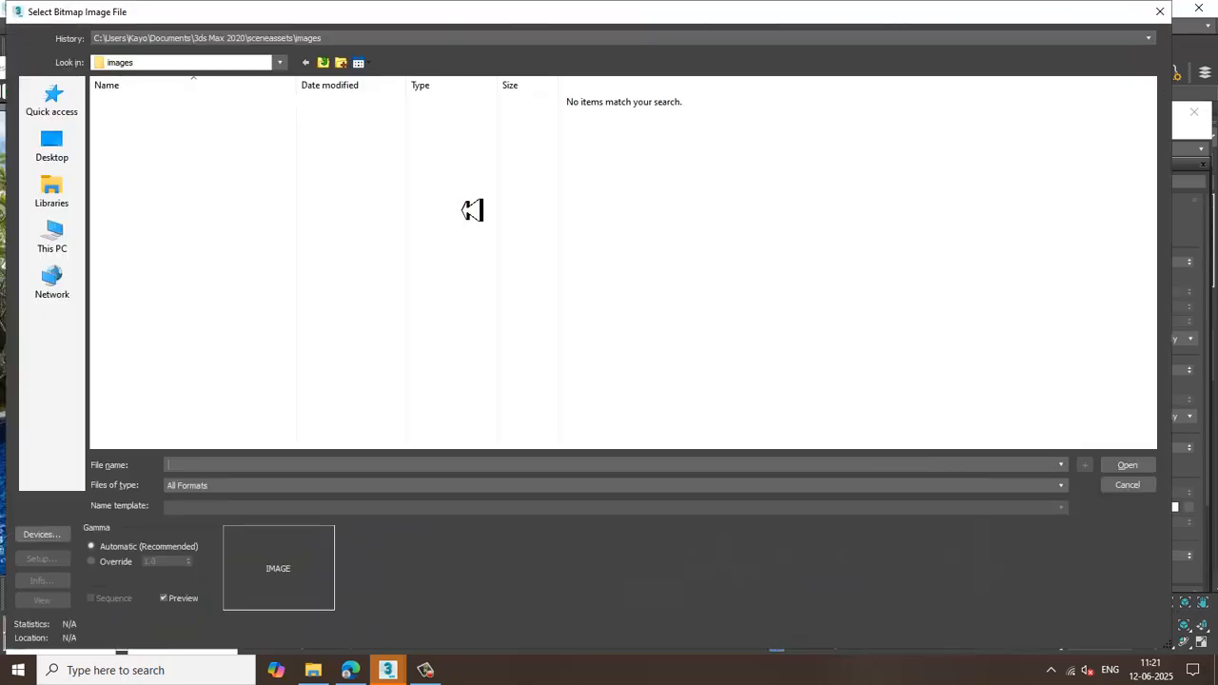
{"action": "left_click", "coordinate": [55, 246]}
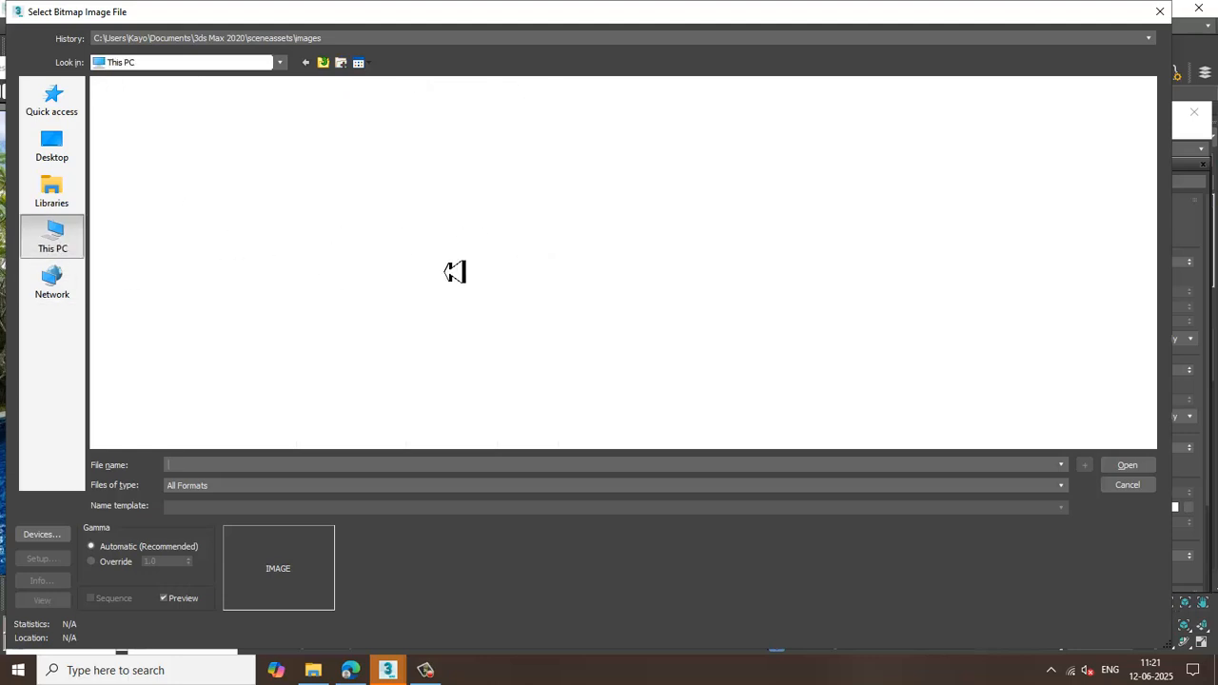
{"action": "double_click", "coordinate": [341, 230]}
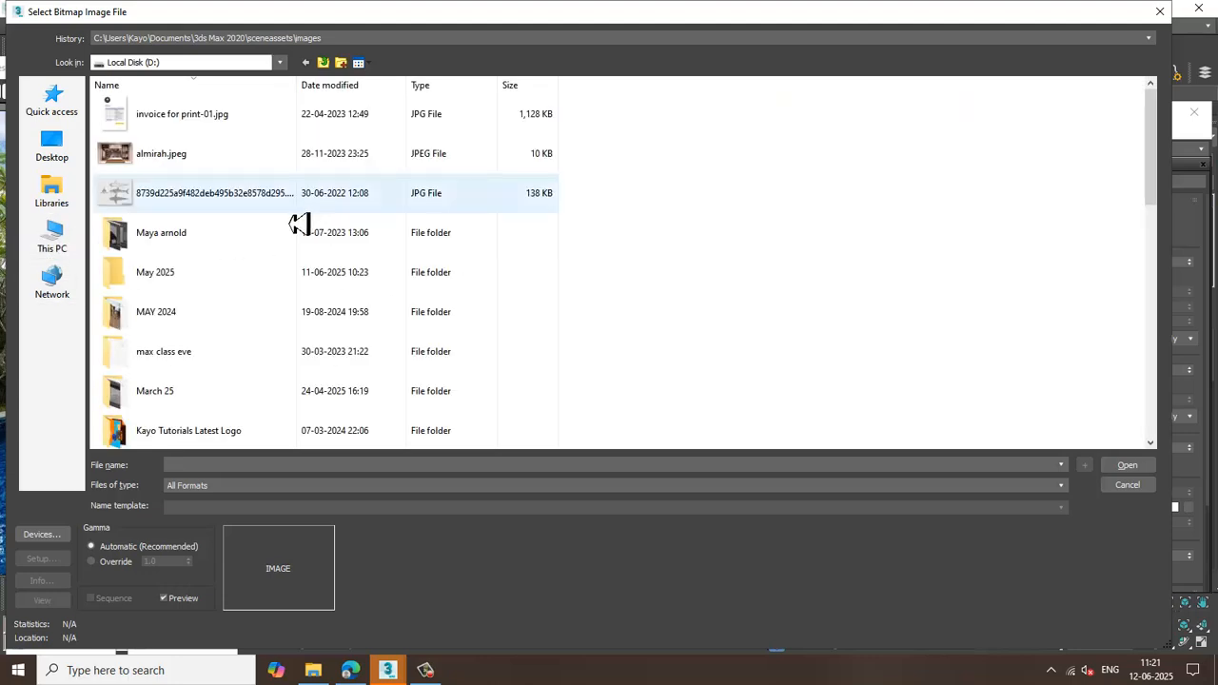
{"action": "left_click", "coordinate": [180, 320]}
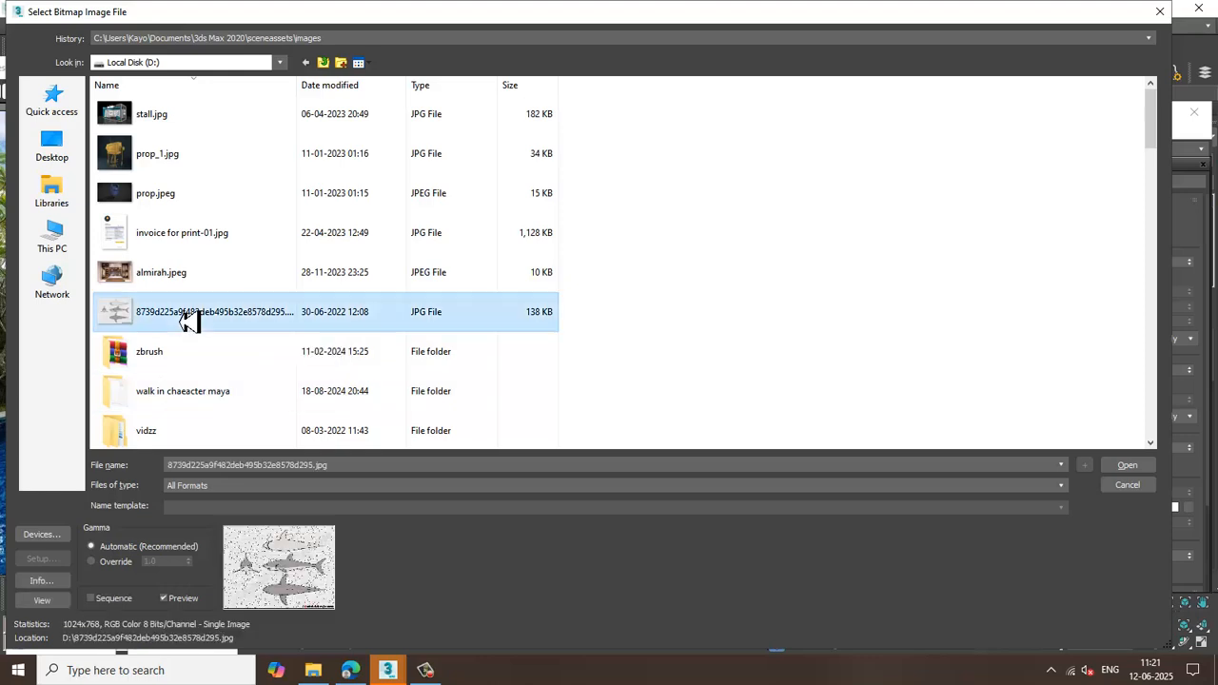
{"action": "key", "text": "j"}
{"action": "double_click", "coordinate": [199, 130]}
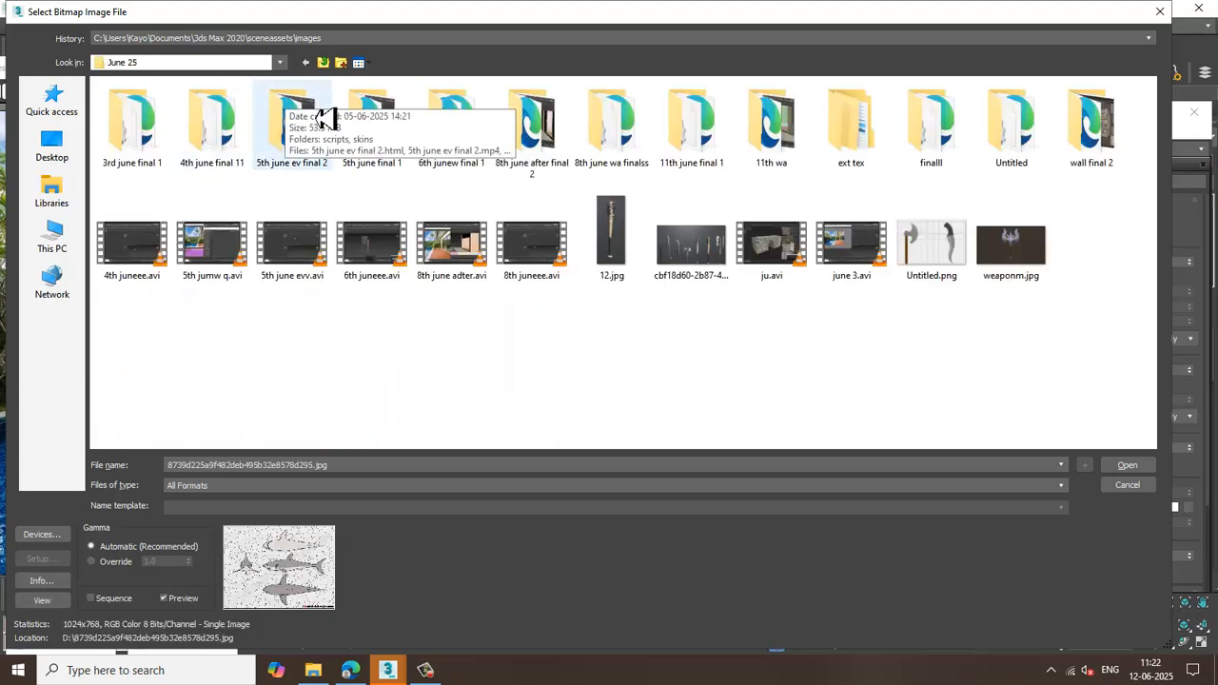
{"action": "double_click", "coordinate": [881, 120]}
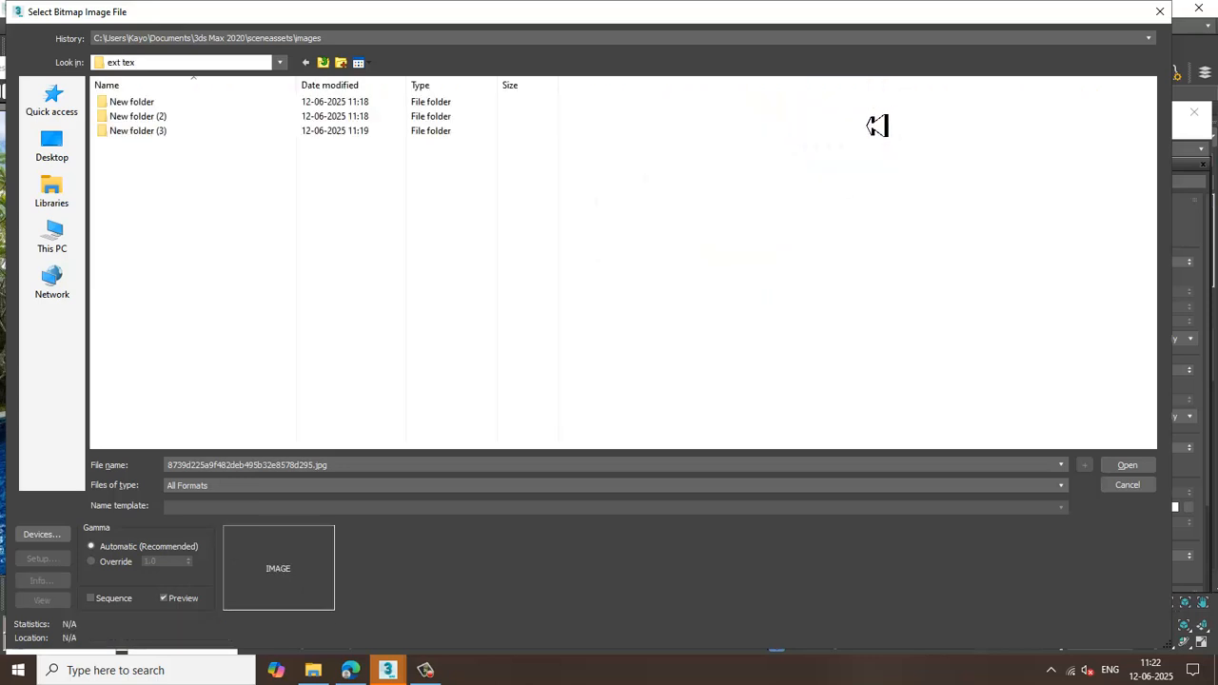
Load Tiles132A_4K-JPG_Color.jpg from New folder (2) as the diffuse texture
{"action": "double_click", "coordinate": [222, 104]}
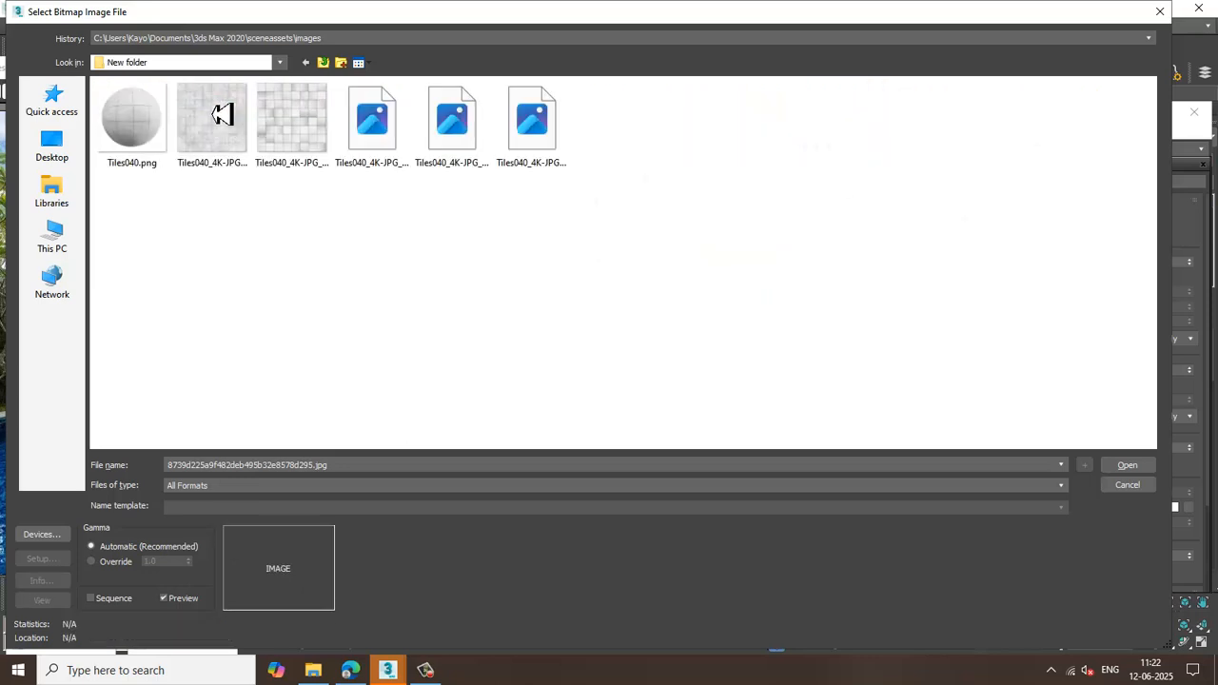
{"action": "left_click", "coordinate": [323, 63]}
{"action": "double_click", "coordinate": [133, 116]}
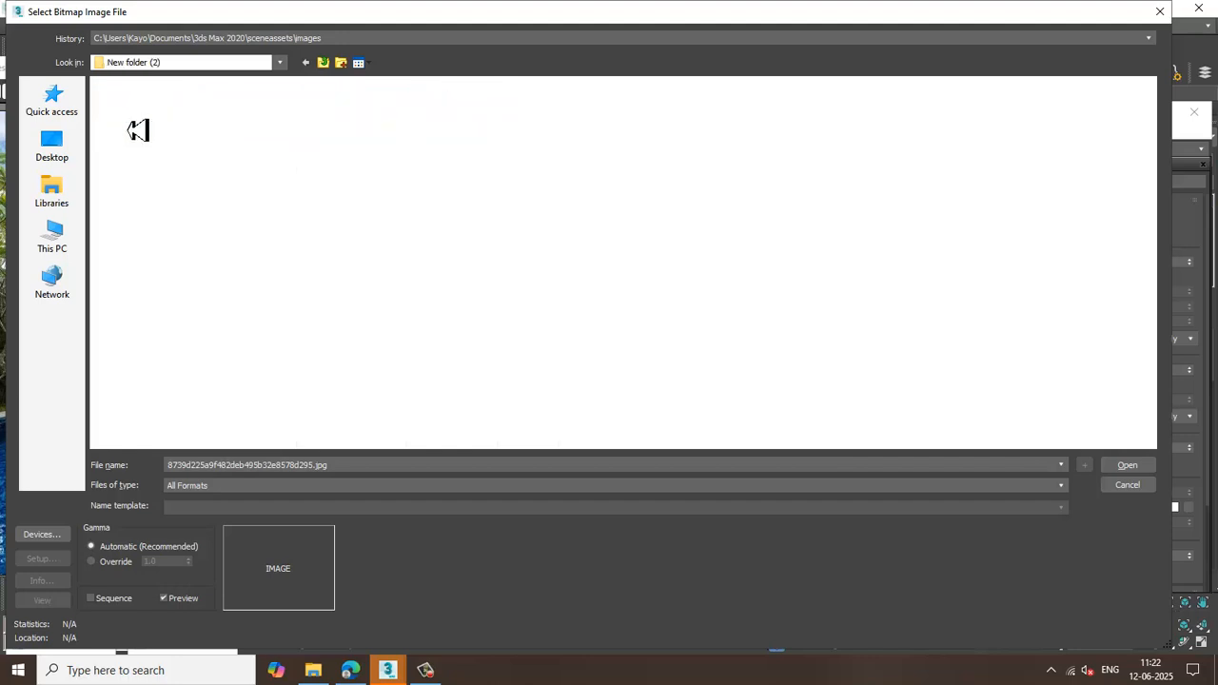
{"action": "double_click", "coordinate": [302, 126]}
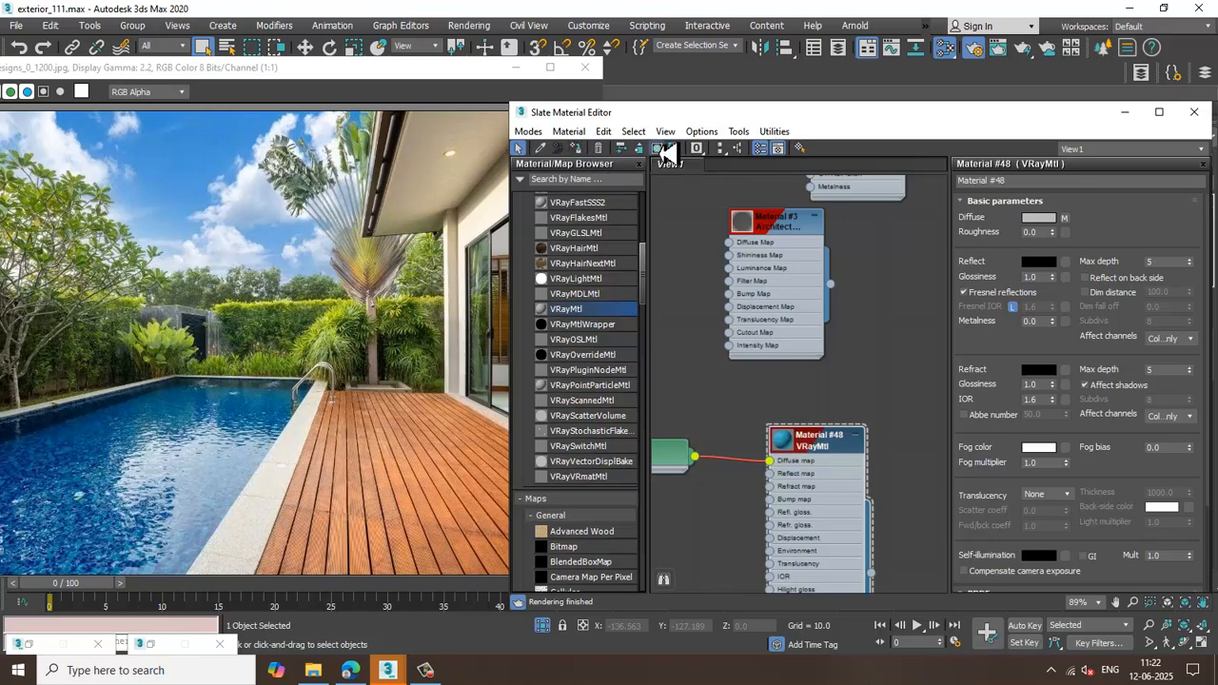
Assign the blue tile material to the selected pool basin polygons and show its texture in the viewport
{"action": "left_click_drag", "start_coordinate": [787, 120], "coordinate": [253, 384]}
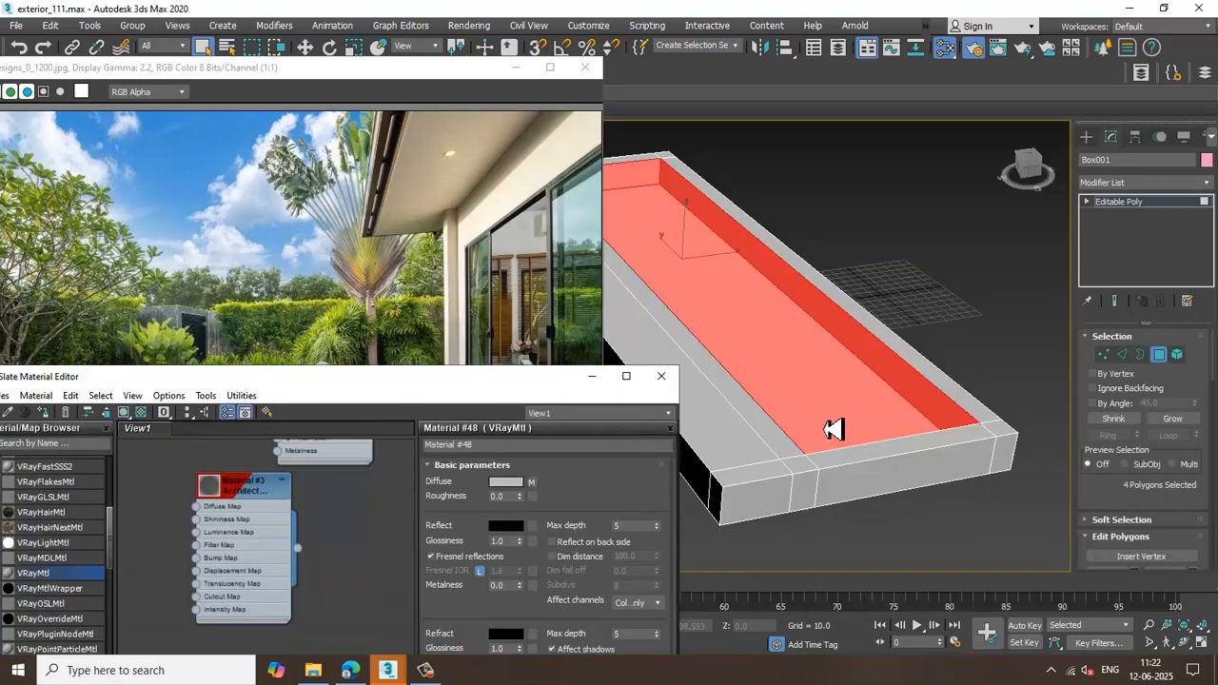
{"action": "middle_click_drag", "start_coordinate": [832, 429], "coordinate": [875, 419], "text": "alt"}
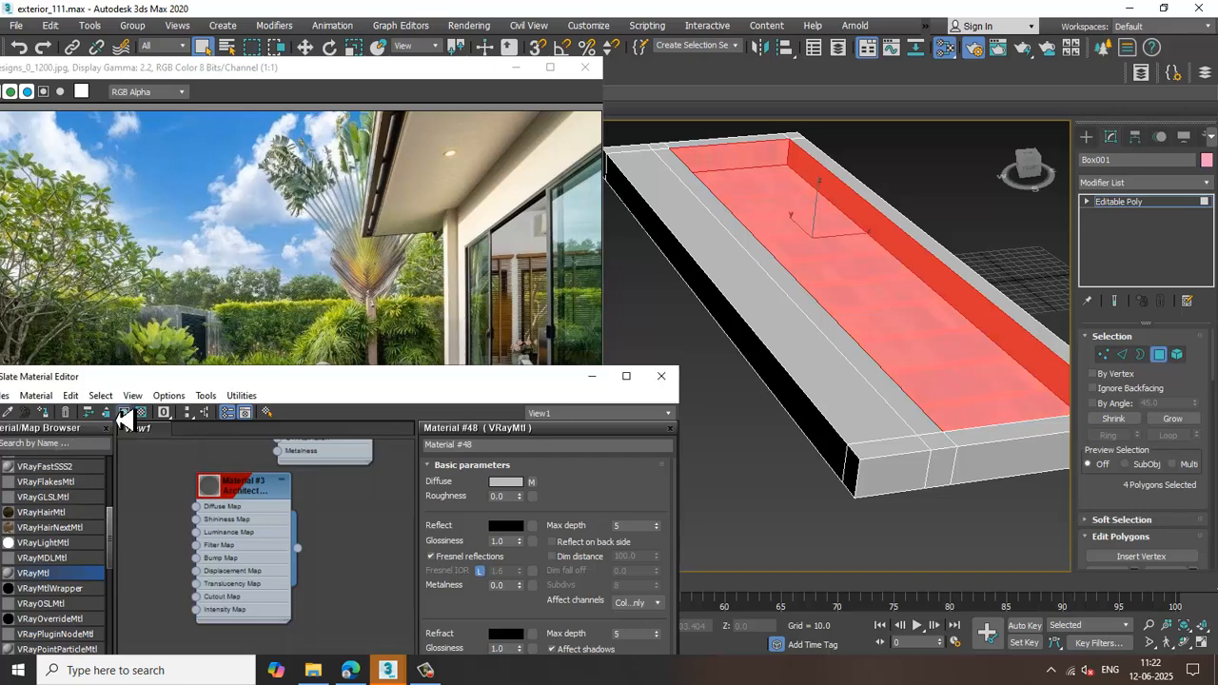
{"action": "middle_click_drag", "start_coordinate": [843, 349], "coordinate": [825, 359], "text": "alt"}
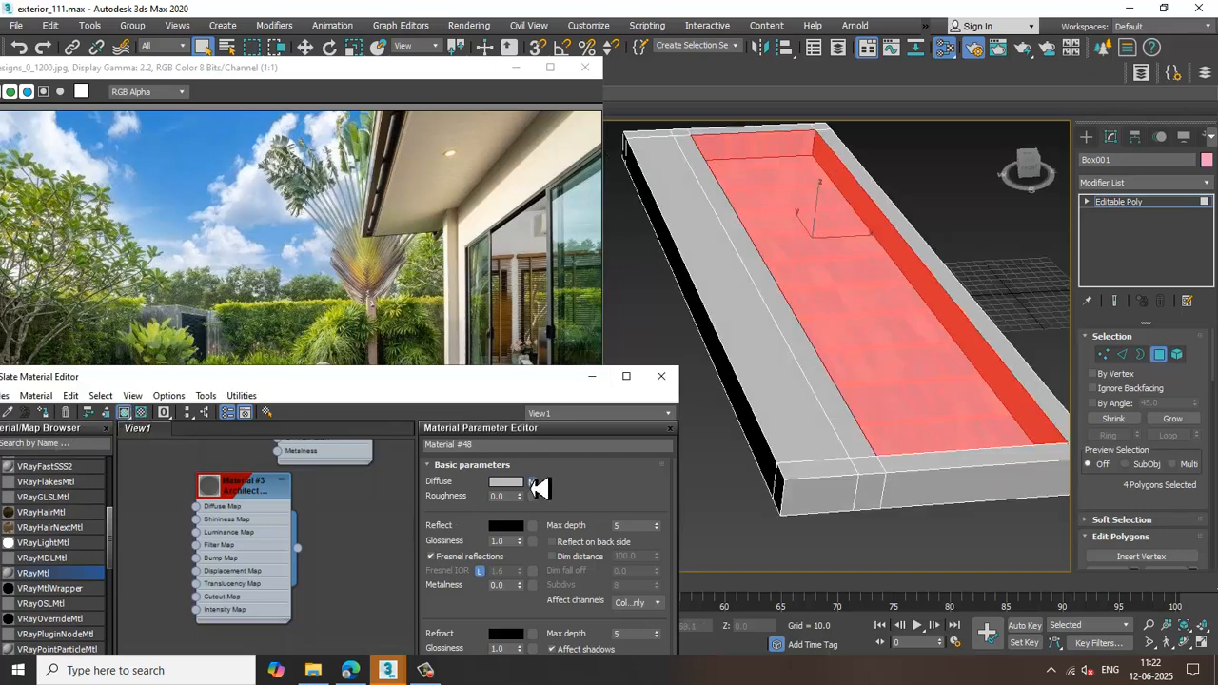
Set the diffuse tile bitmap's U and V tiling to 3.0
{"action": "left_click", "coordinate": [532, 482]}
{"action": "left_click", "coordinate": [529, 539]}
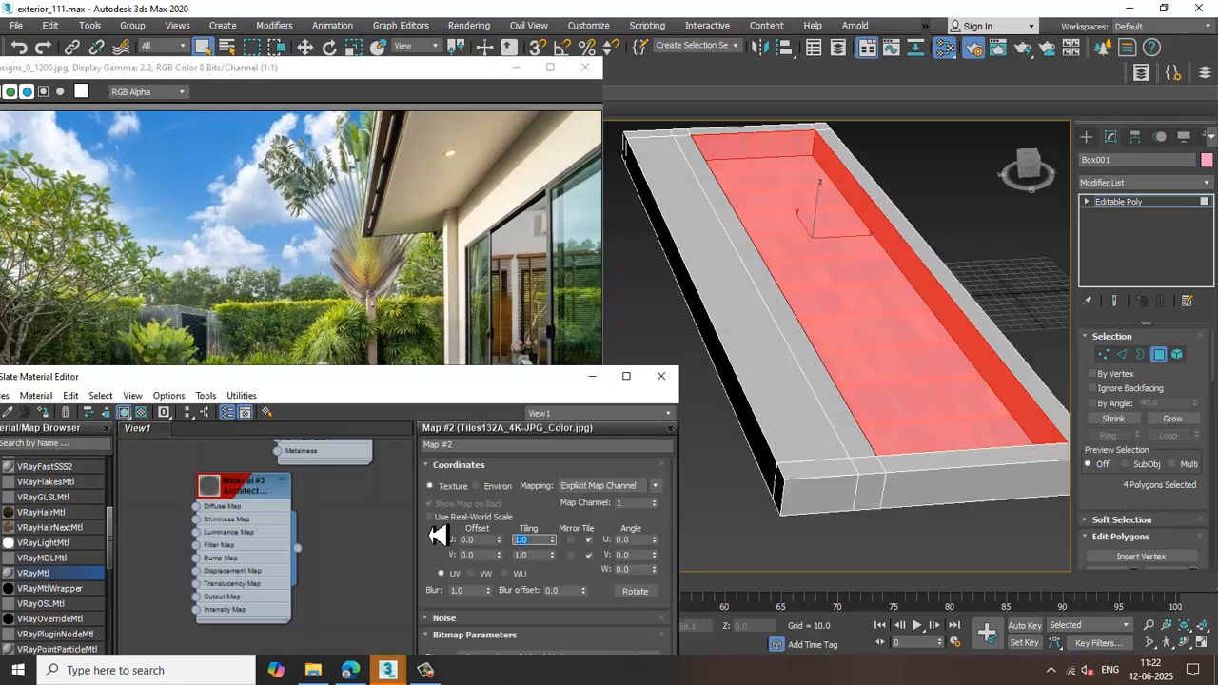
{"action": "middle_click_drag", "start_coordinate": [802, 421], "coordinate": [886, 413], "text": "alt"}
Add a UVW Map modifier to the selected basin polygons and set its mapping to Box
{"action": "left_click", "coordinate": [1127, 187]}
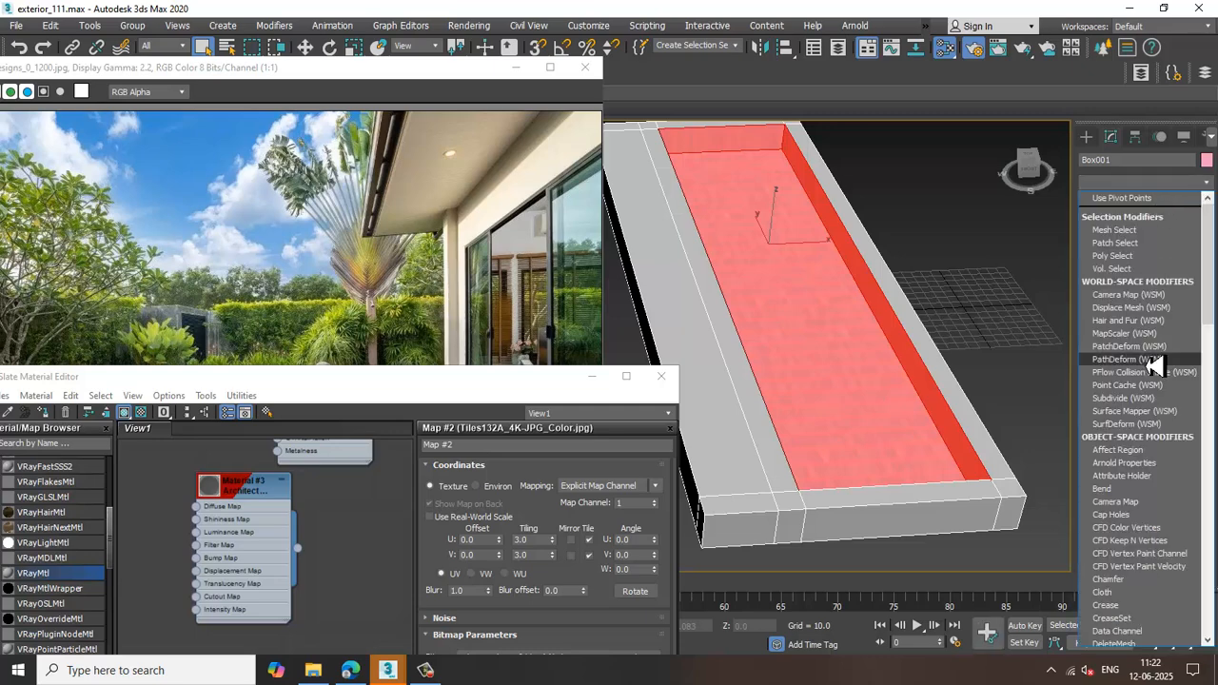
{"action": "key", "text": "u"}
{"action": "left_click", "coordinate": [1149, 498]}
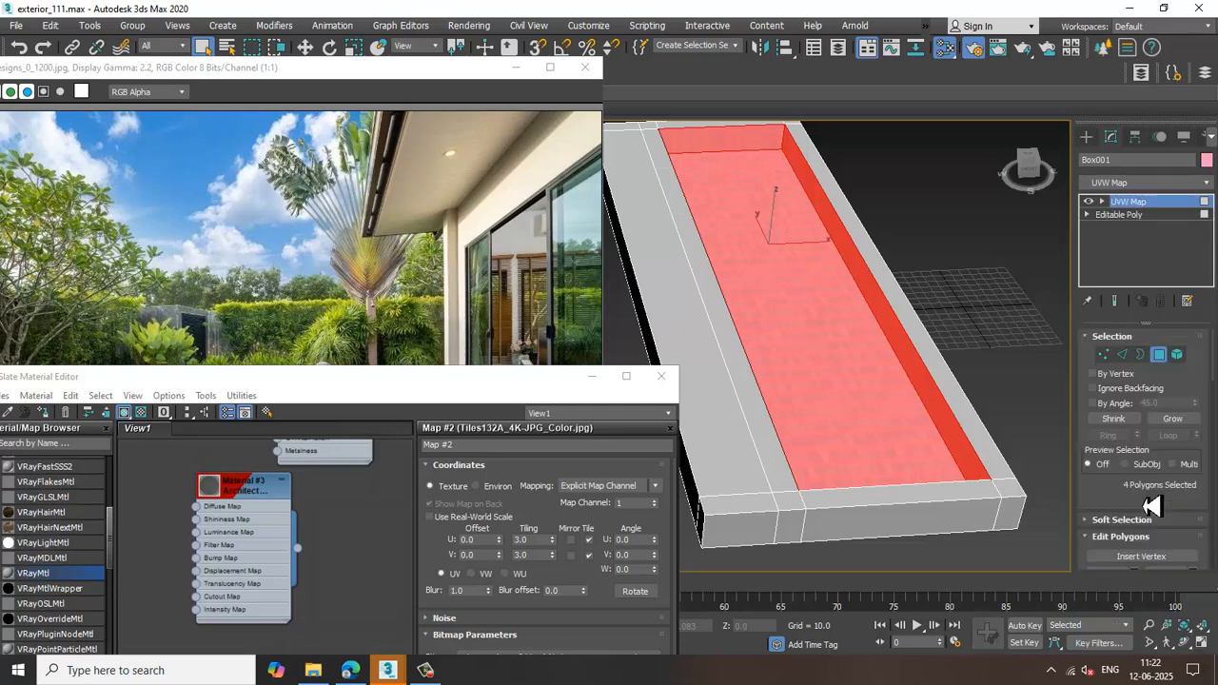
{"action": "left_click", "coordinate": [1115, 425]}
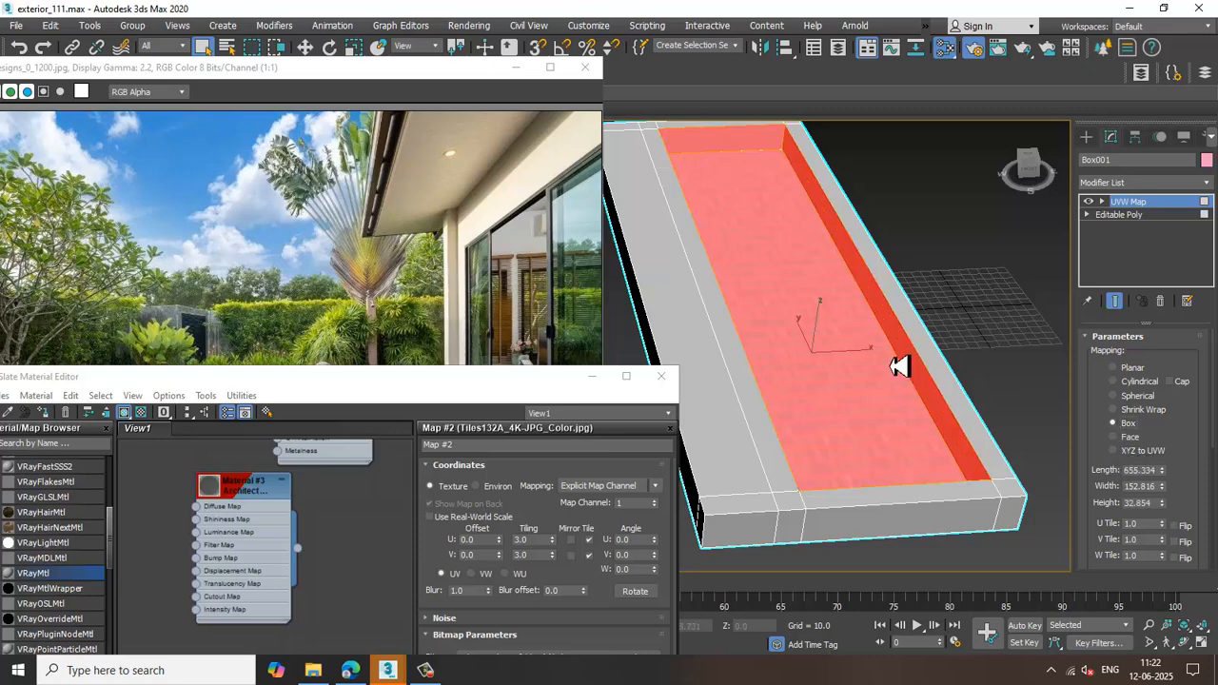
Enlarge the UVW Map box to a width of about 261.3 and a height of about 183.3
{"action": "scroll", "coordinate": [900, 362], "scroll_direction": "up", "scroll_amount": 8}
{"action": "scroll", "coordinate": [877, 376], "scroll_direction": "down", "scroll_amount": 5}
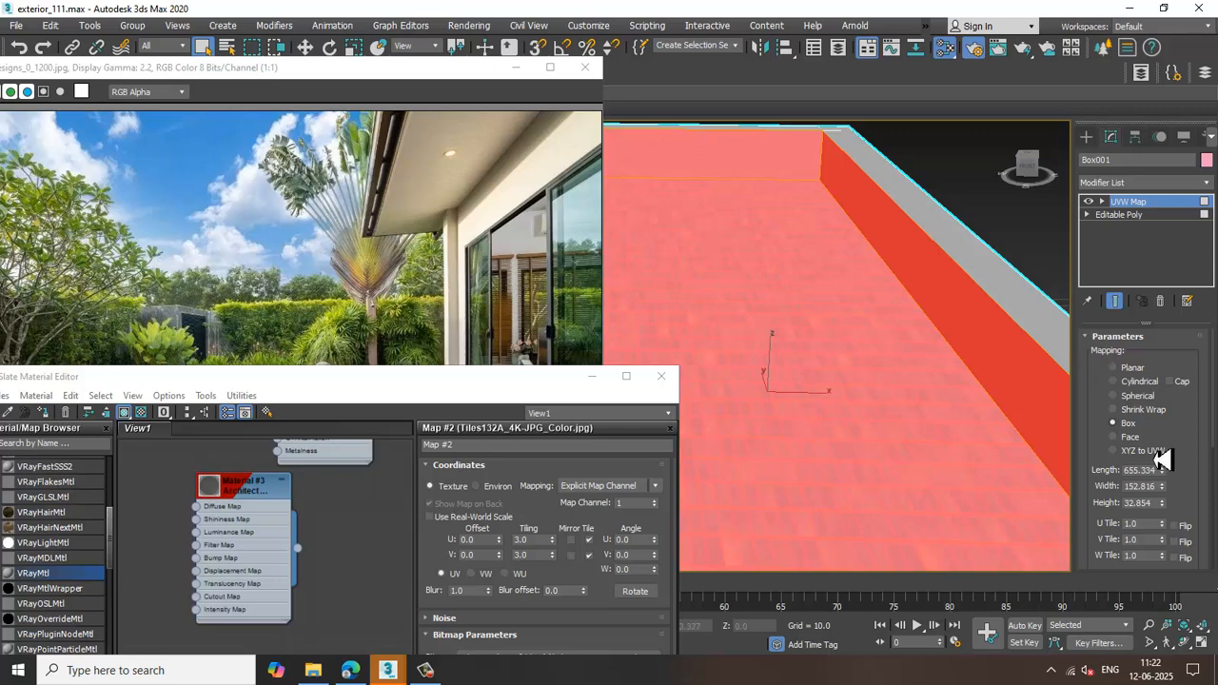
{"action": "left_click_drag", "start_coordinate": [1161, 489], "coordinate": [1158, 436]}
{"action": "left_click_drag", "start_coordinate": [1172, 514], "coordinate": [1162, 164]}
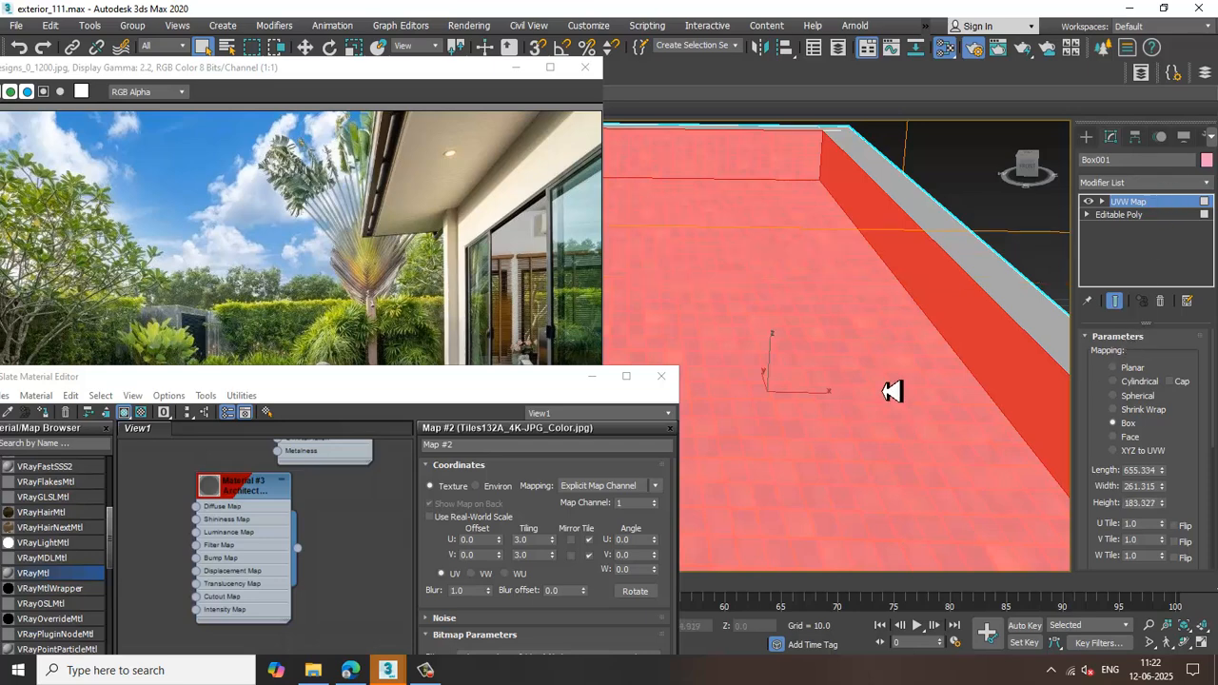
Open the pool tile VRayMtl's parameters with an enlarged preview and set its Reflect colour to medium grey
{"action": "middle_click_drag", "start_coordinate": [288, 478], "coordinate": [307, 600]}
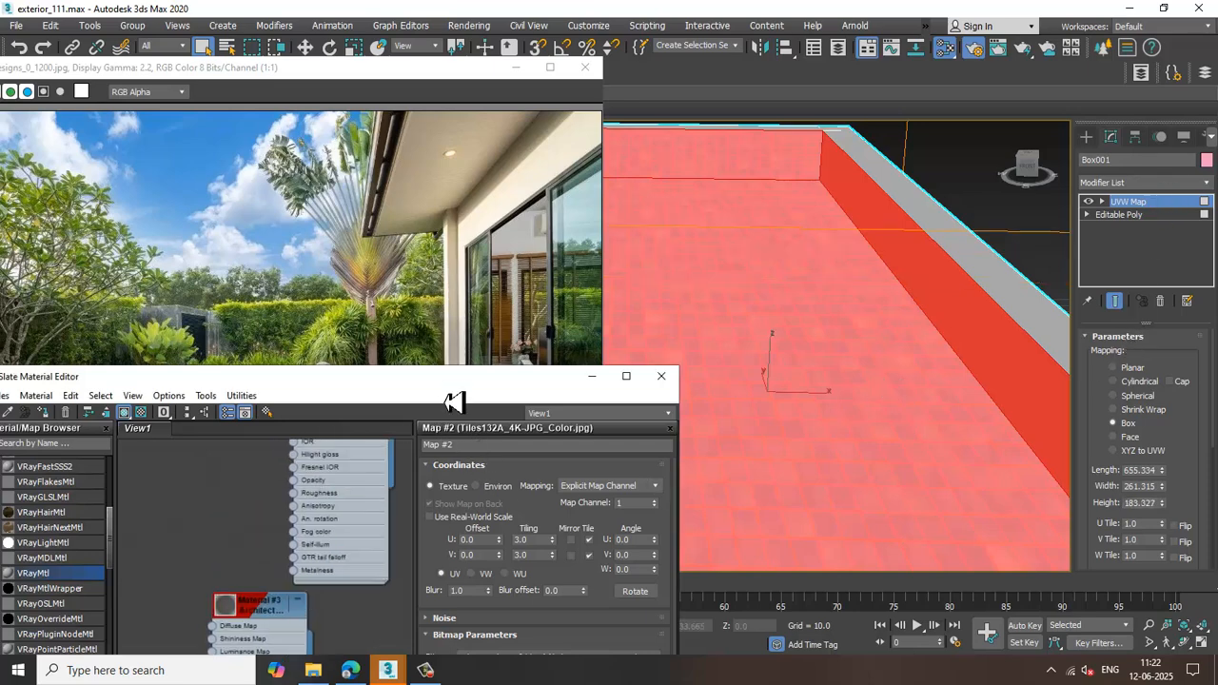
{"action": "left_click_drag", "start_coordinate": [445, 383], "coordinate": [512, 158]}
{"action": "scroll", "coordinate": [445, 323], "scroll_direction": "down", "scroll_amount": 1}
{"action": "middle_click_drag", "start_coordinate": [291, 613], "coordinate": [350, 417]}
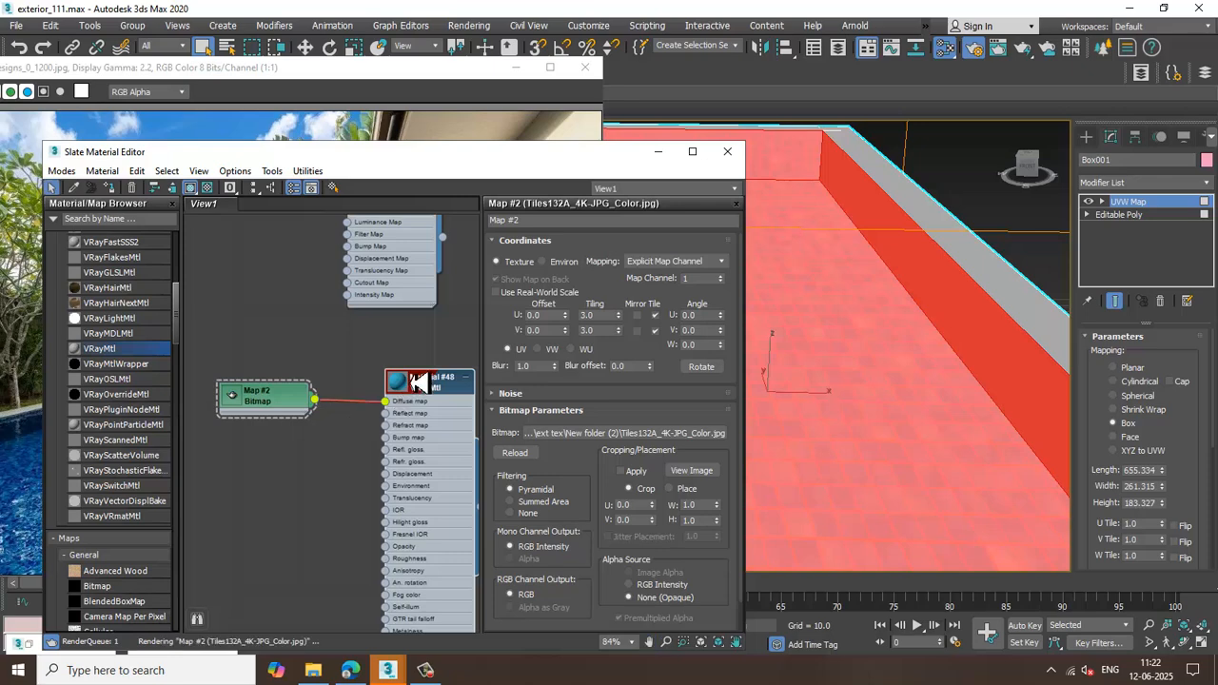
{"action": "double_click", "coordinate": [413, 382]}
{"action": "left_click", "coordinate": [433, 392]}
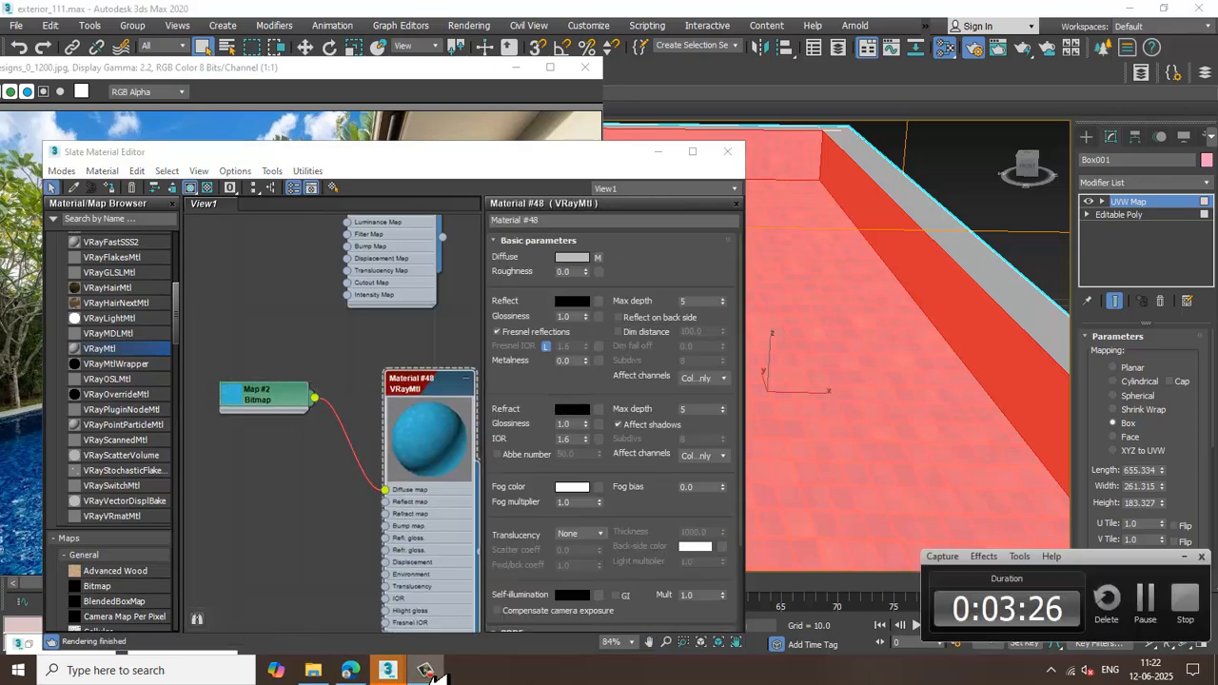
{"action": "left_click", "coordinate": [579, 303]}
{"action": "left_click_drag", "start_coordinate": [463, 111], "coordinate": [467, 128]}
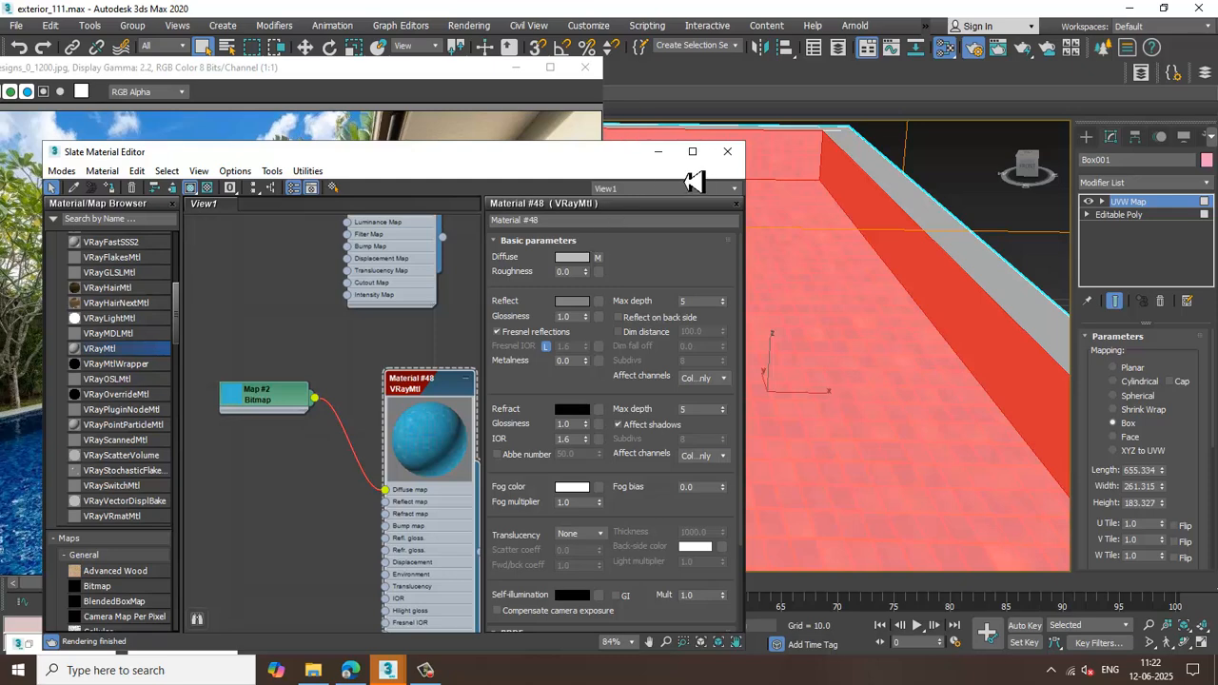
Load Tiles132A_4K-JPG_Roughness.jpg as a Bitmap in the tile material's diffuse roughness map slot
{"action": "middle_click_drag", "start_coordinate": [331, 491], "coordinate": [353, 422]}
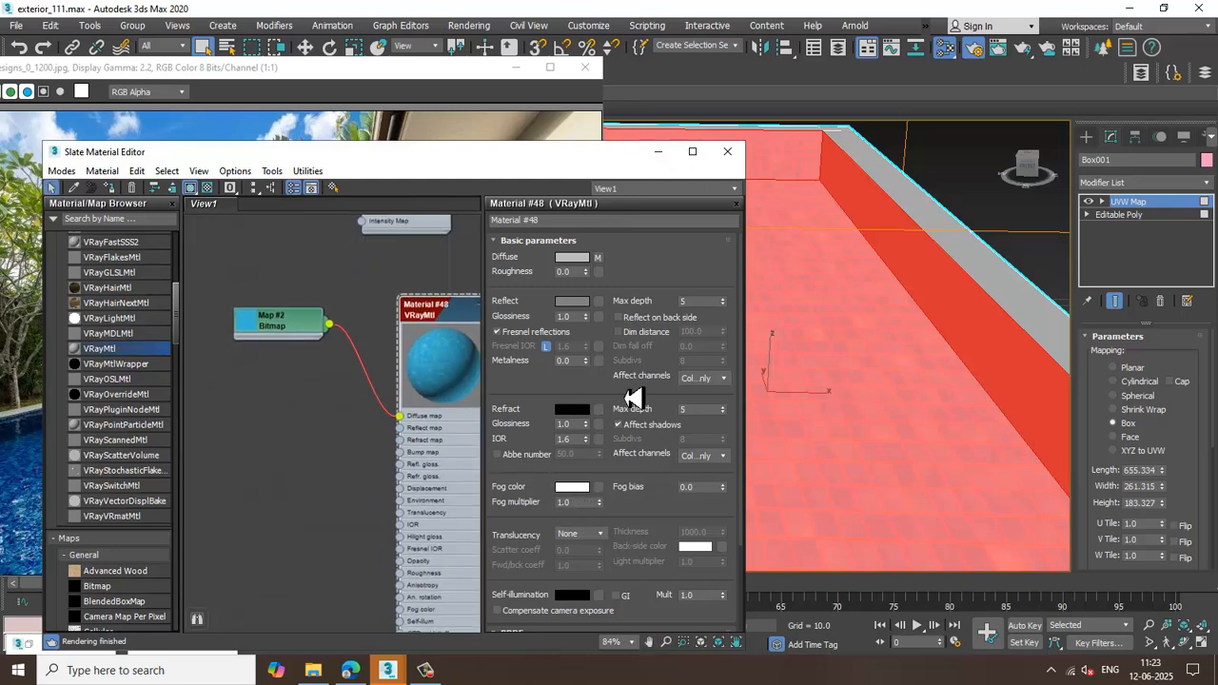
{"action": "left_click_drag", "start_coordinate": [632, 400], "coordinate": [636, 297]}
{"action": "left_click", "coordinate": [555, 627]}
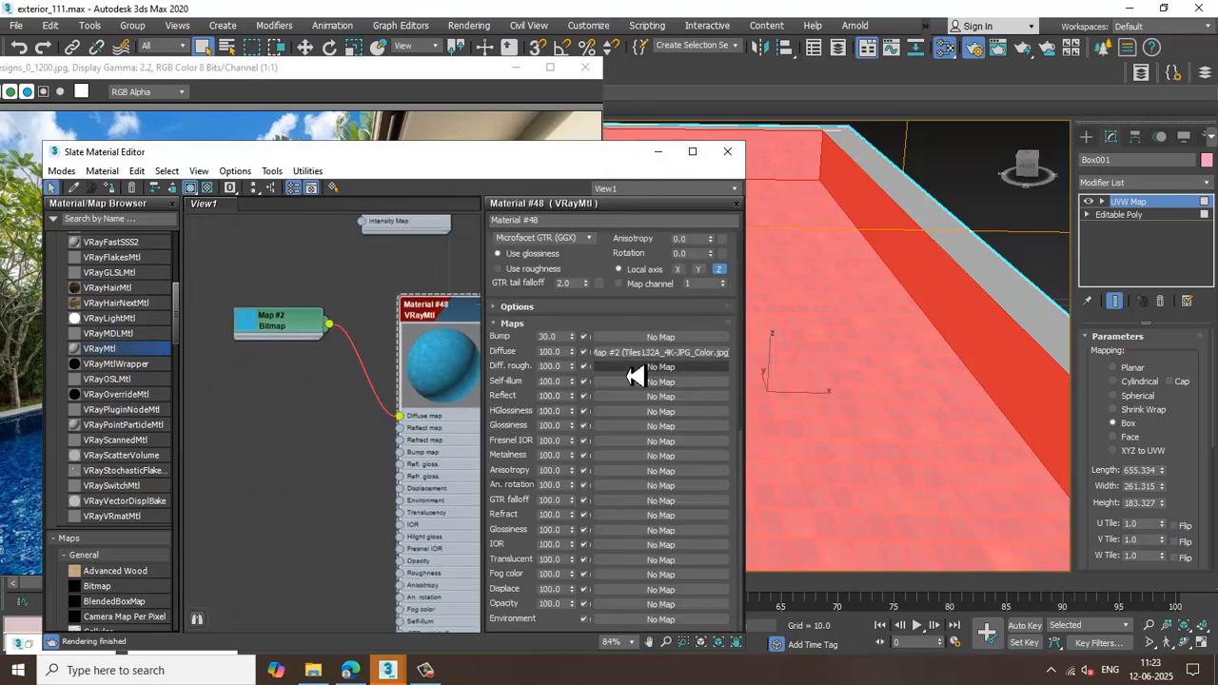
{"action": "left_click", "coordinate": [649, 367]}
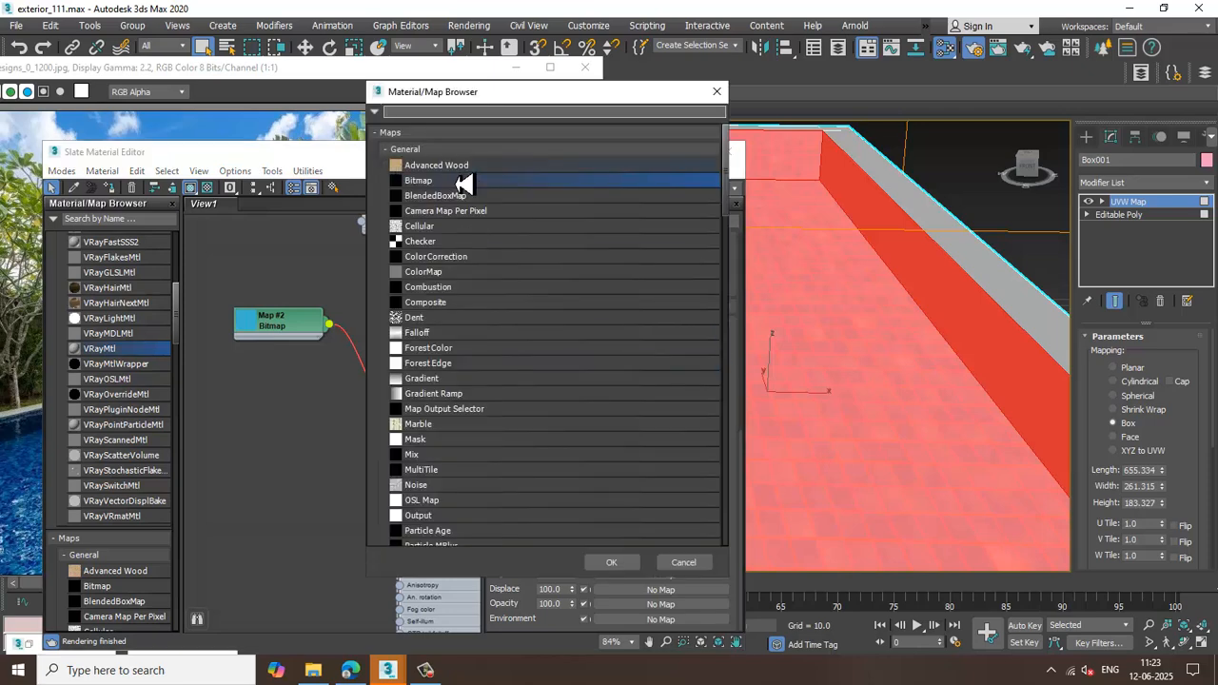
{"action": "double_click", "coordinate": [465, 181]}
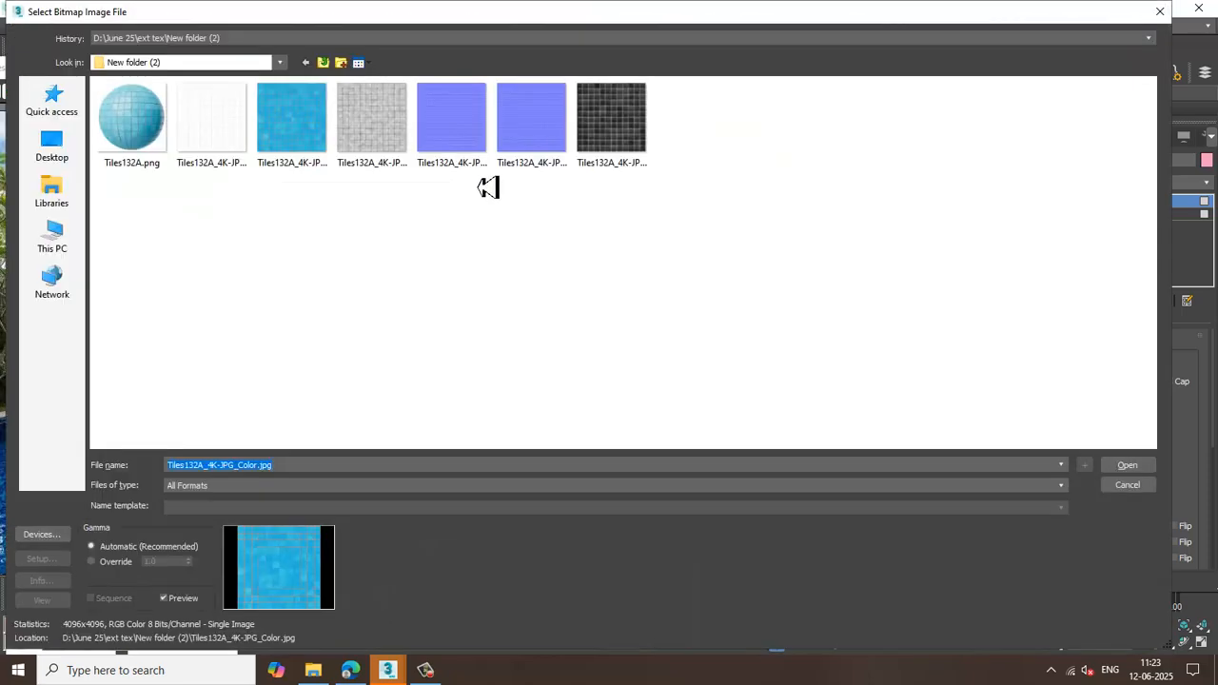
{"action": "left_click", "coordinate": [609, 124]}
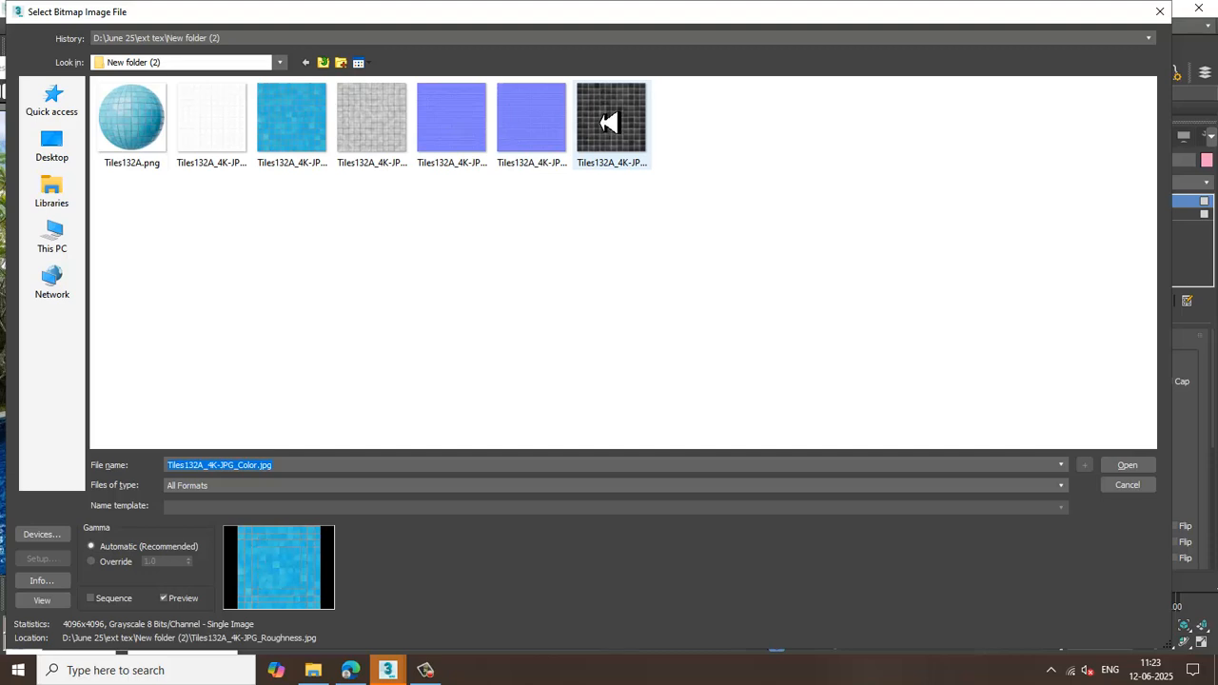
{"action": "double_click", "coordinate": [609, 124]}
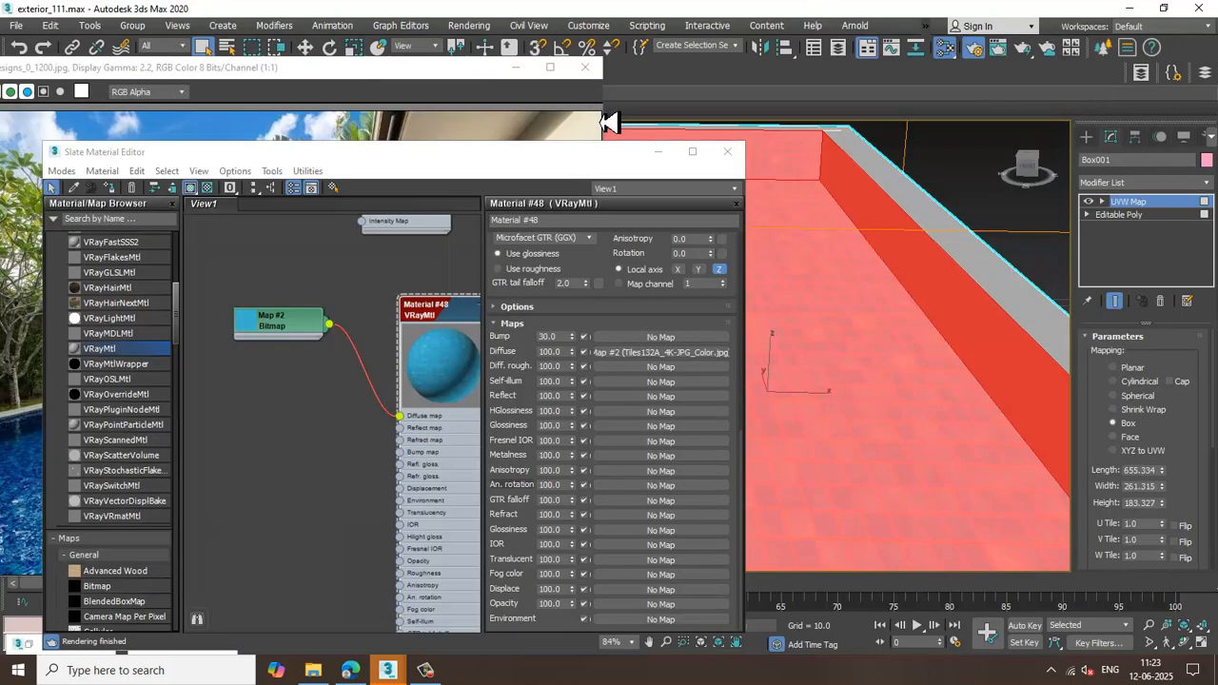
Set the roughness bitmap's U and V tiling to 3.0 and open the diffuse bitmap's parameters
{"action": "left_click", "coordinate": [681, 376]}
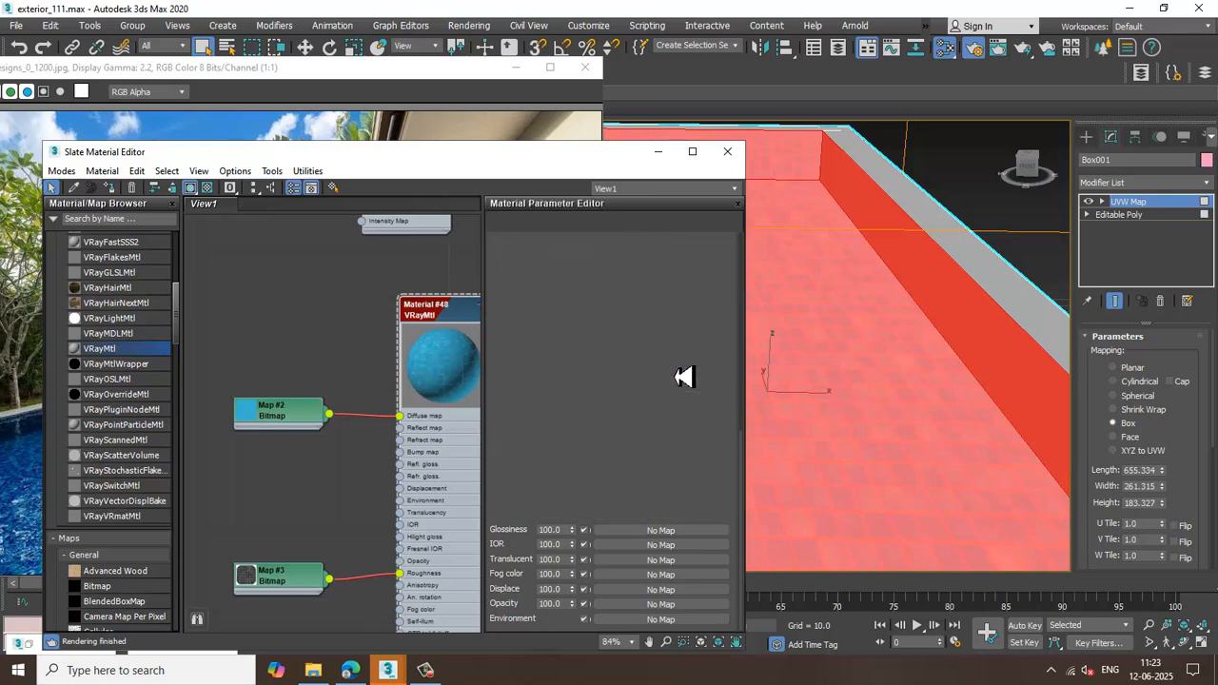
{"action": "double_click", "coordinate": [590, 283]}
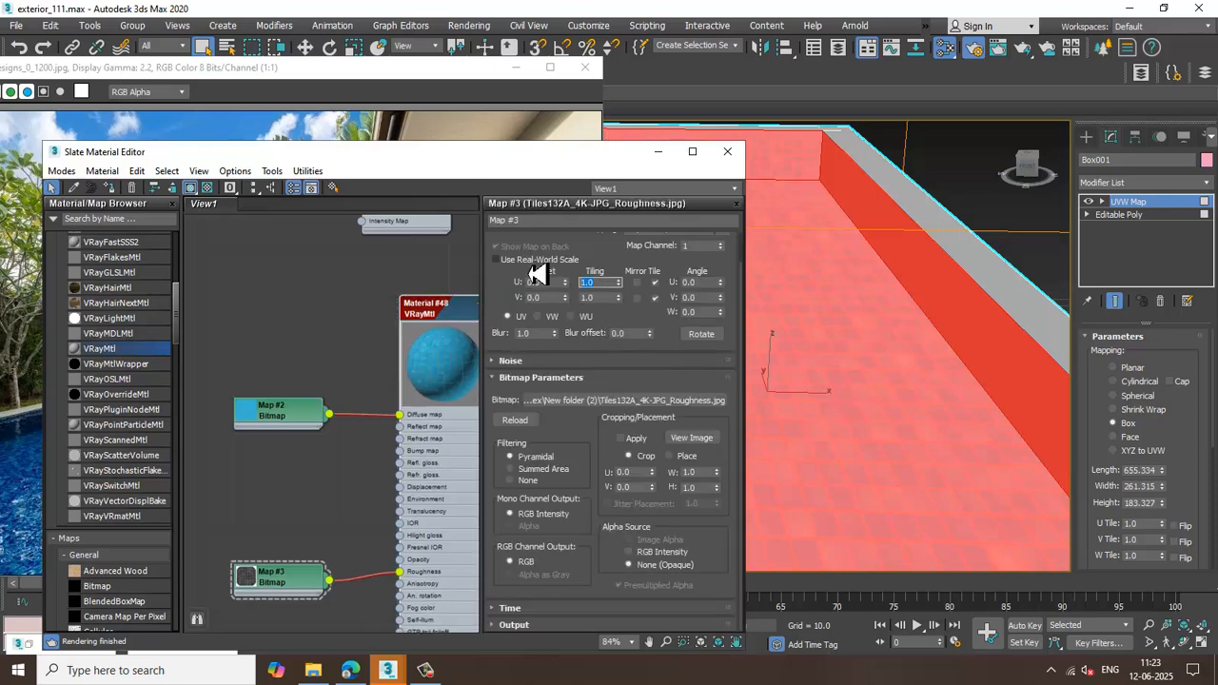
{"action": "type", "text": "3"}
{"action": "key", "text": "Tab"}
{"action": "type", "text": "3"}
{"action": "key", "text": "Return"}
{"action": "double_click", "coordinate": [281, 422]}
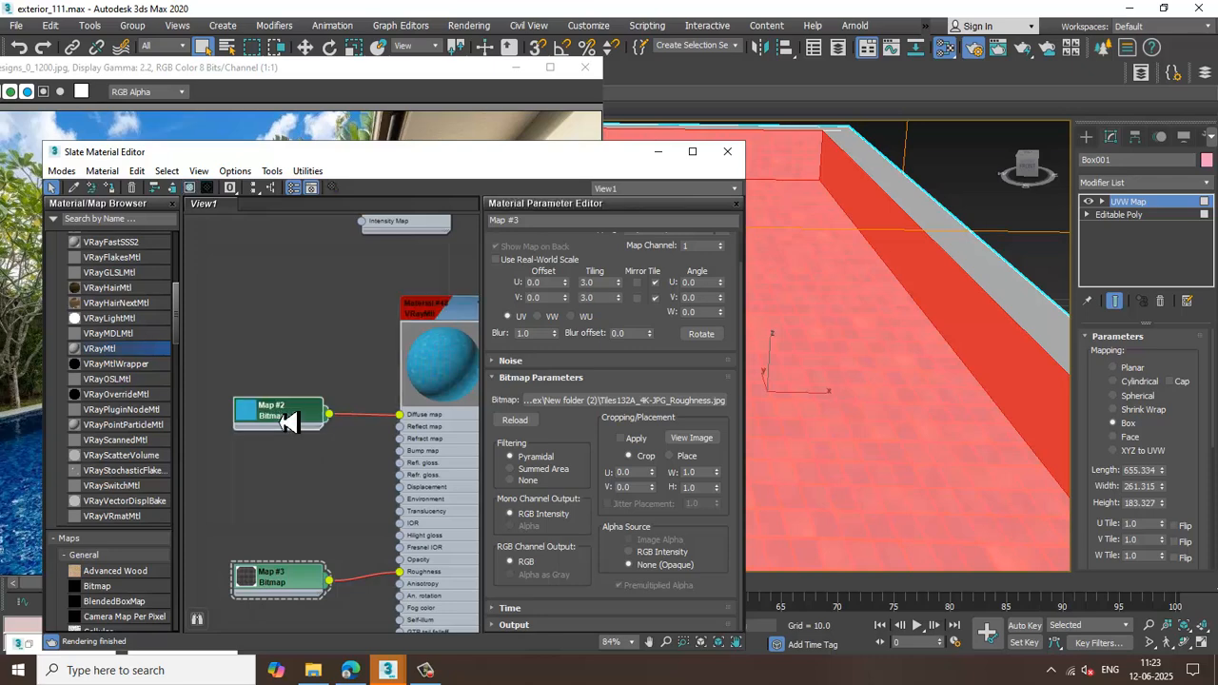
Add a VRayBump2Normal map and connect it to the tile material's Bump map input
{"action": "middle_click_drag", "start_coordinate": [333, 515], "coordinate": [349, 355]}
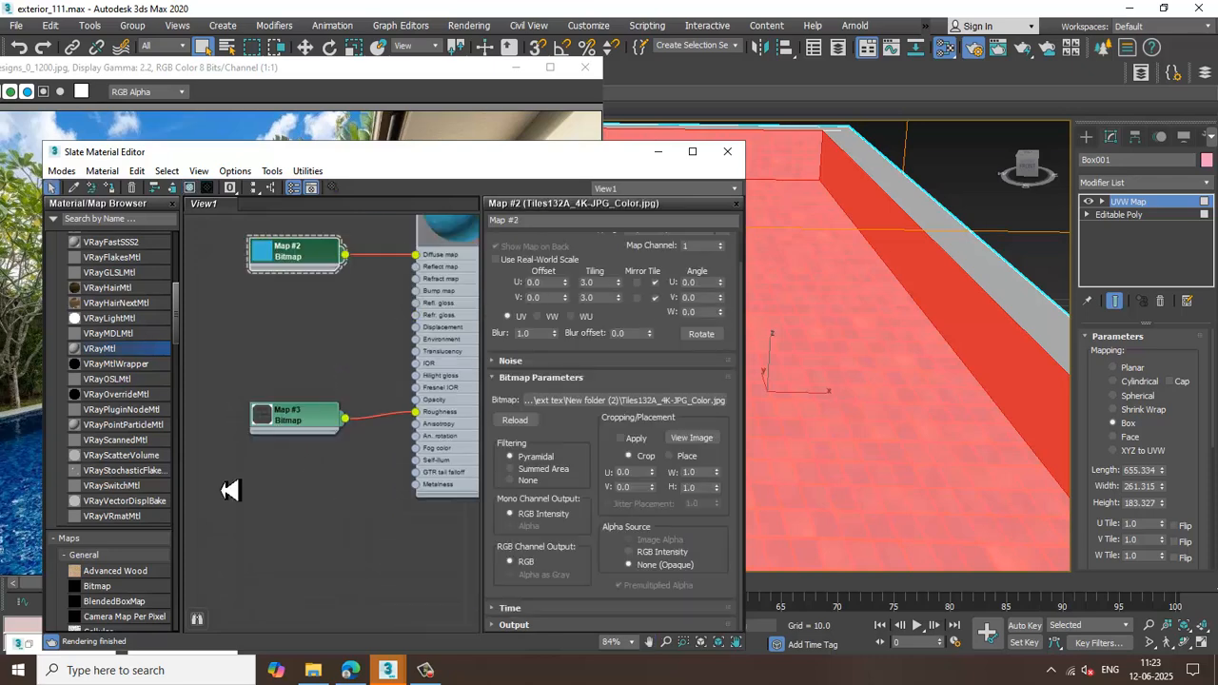
{"action": "scroll", "coordinate": [152, 502], "scroll_direction": "down", "scroll_amount": 15}
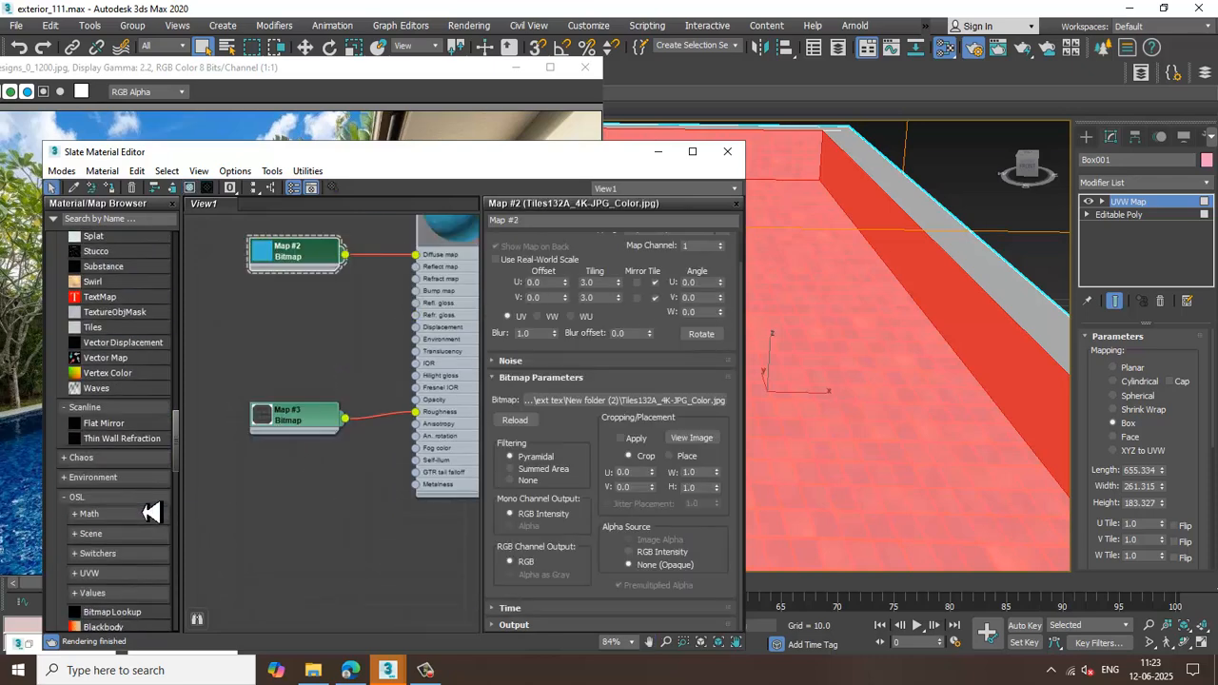
{"action": "scroll", "coordinate": [153, 503], "scroll_direction": "down", "scroll_amount": 5}
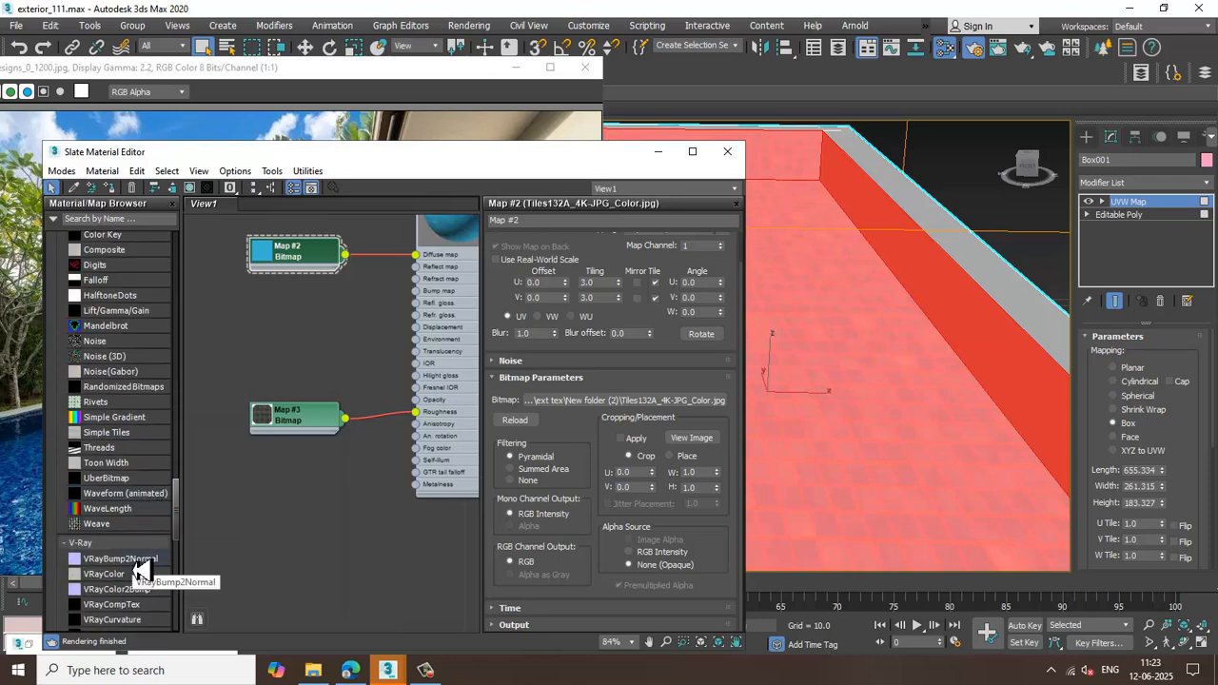
{"action": "left_click_drag", "start_coordinate": [417, 425], "coordinate": [409, 290]}
{"action": "left_click", "coordinate": [381, 315]}
{"action": "left_click_drag", "start_coordinate": [345, 359], "coordinate": [417, 291]}
{"action": "left_click_drag", "start_coordinate": [336, 354], "coordinate": [348, 342]}
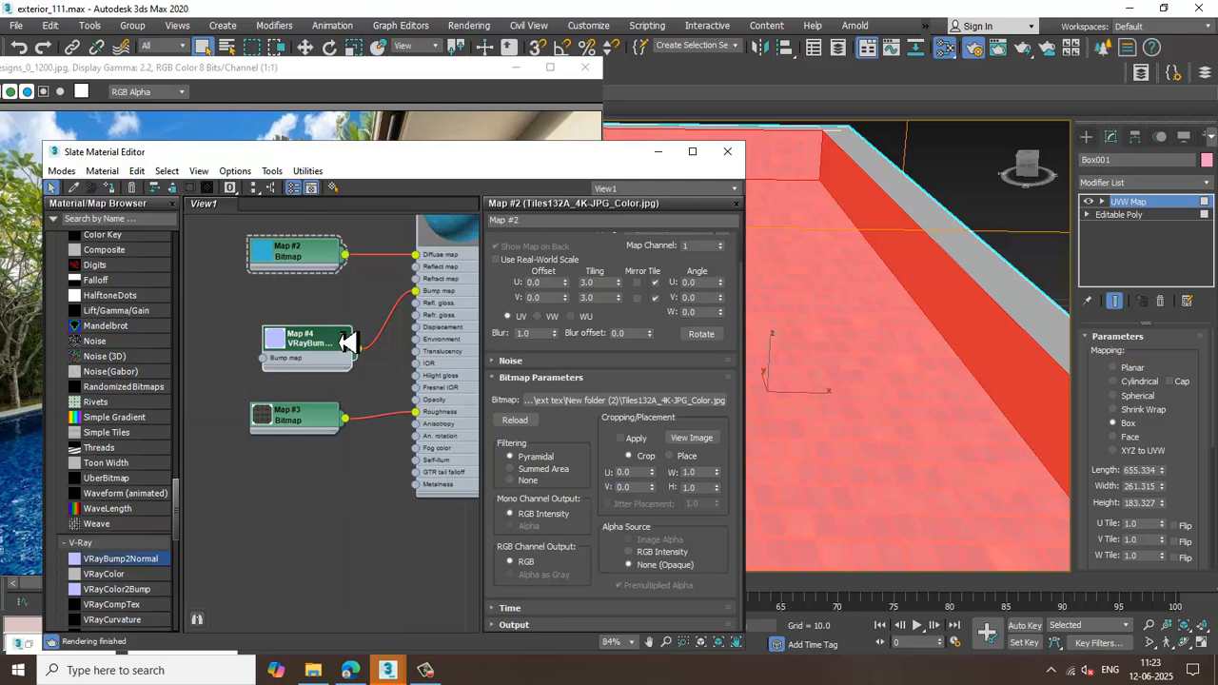
Load Tiles132A_4K-JPG_NormalGL.jpg as a Bitmap in the VRayBump2Normal's bump map slot
{"action": "double_click", "coordinate": [321, 348]}
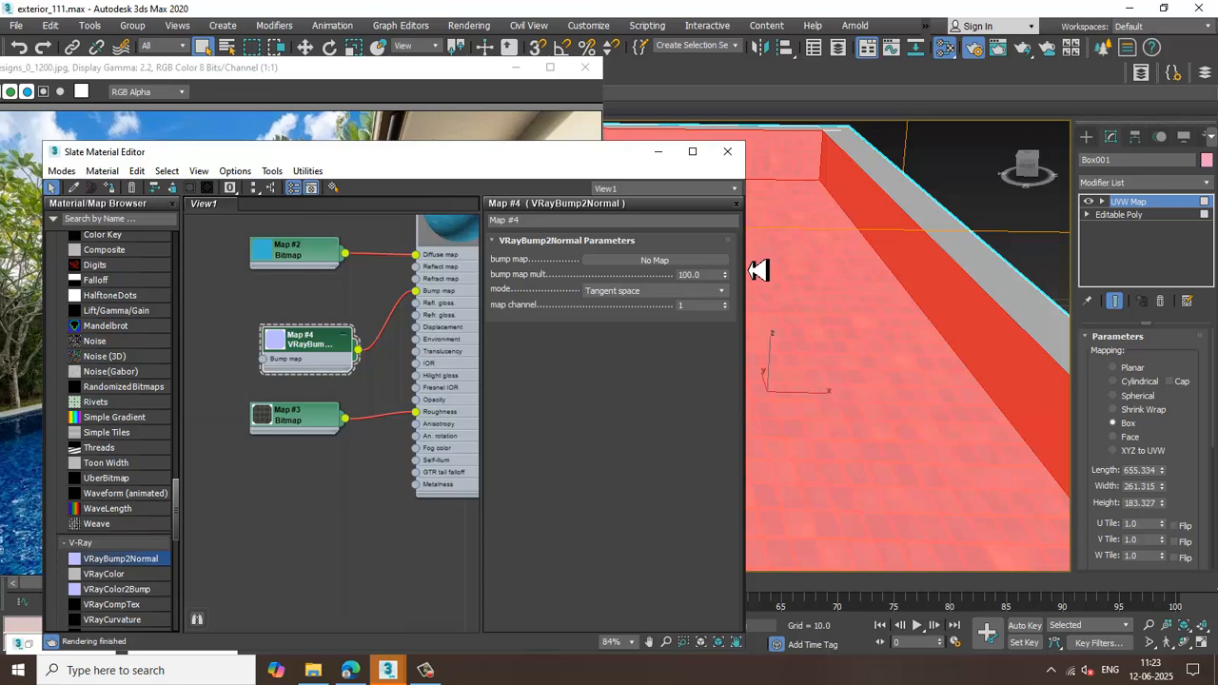
{"action": "left_click", "coordinate": [651, 263]}
{"action": "double_click", "coordinate": [465, 182]}
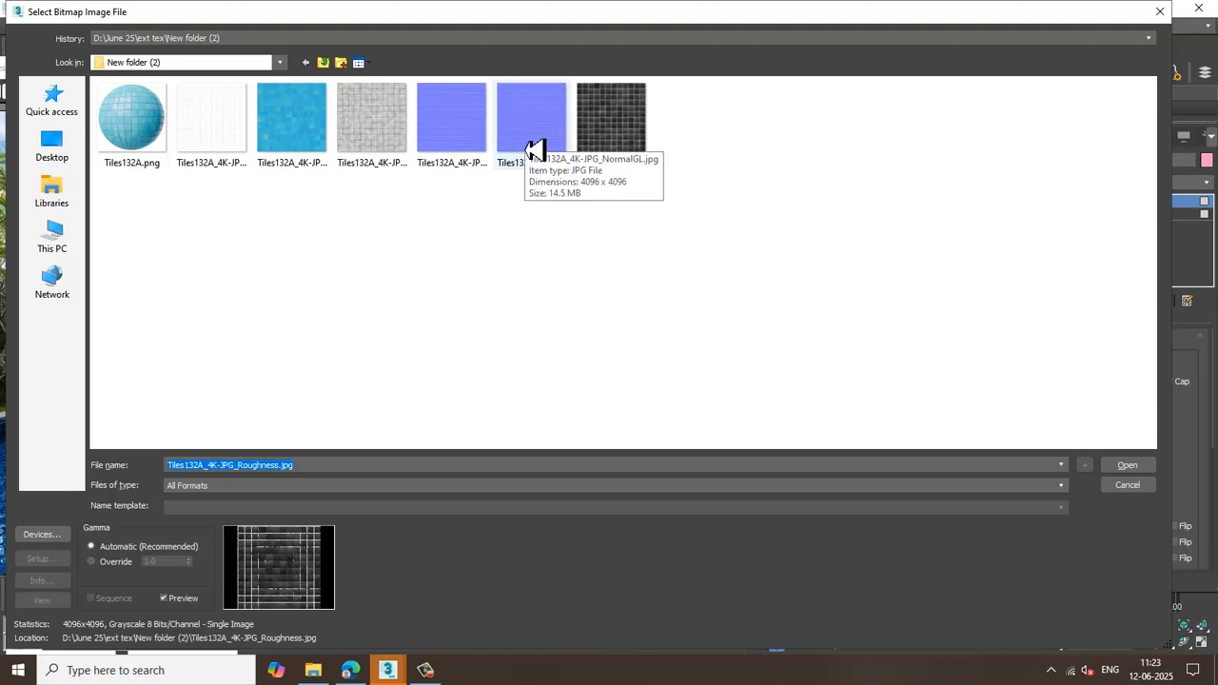
{"action": "double_click", "coordinate": [534, 150]}
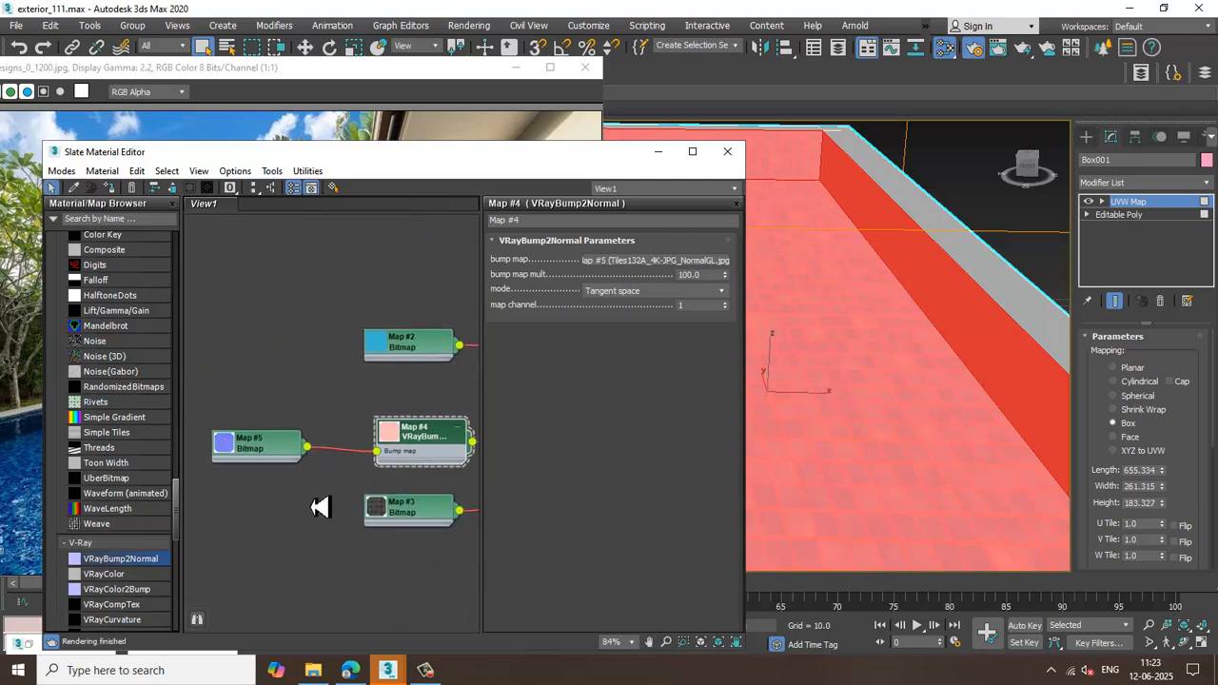
Set the normal bitmap's U and V tiling to 3.0 and minimize the material editor
{"action": "double_click", "coordinate": [266, 452]}
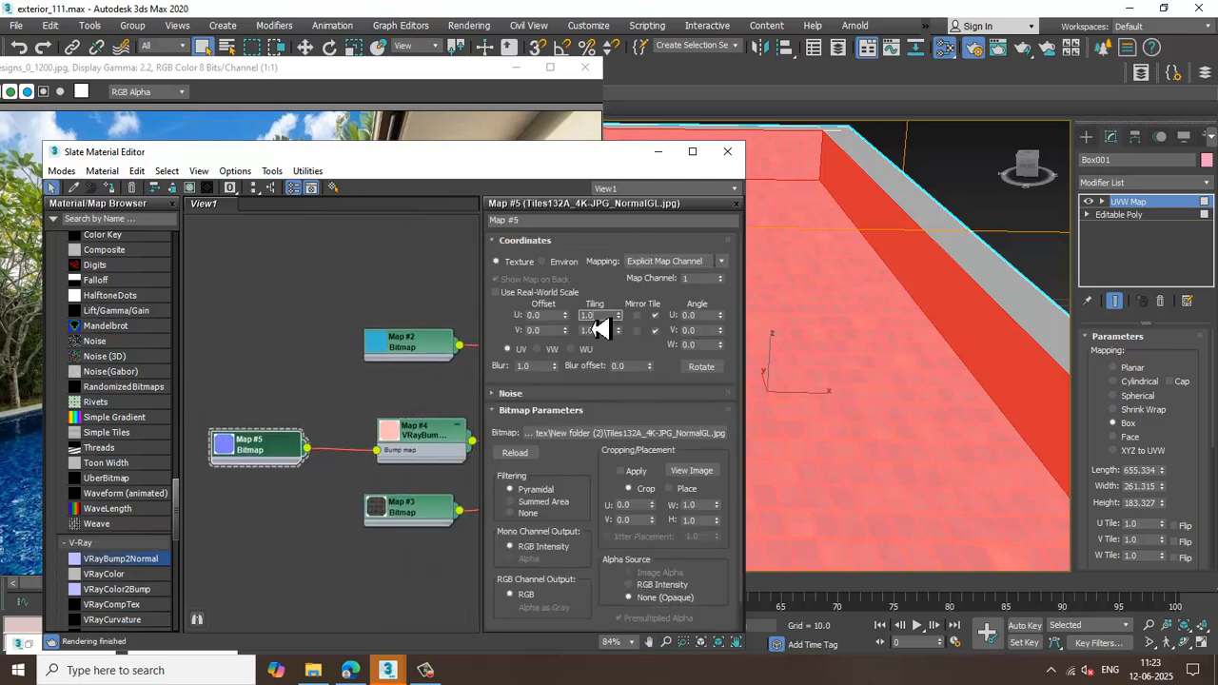
{"action": "type", "text": "3"}
{"action": "key", "text": "Tab"}
{"action": "type", "text": "5"}
{"action": "key", "text": "Return"}
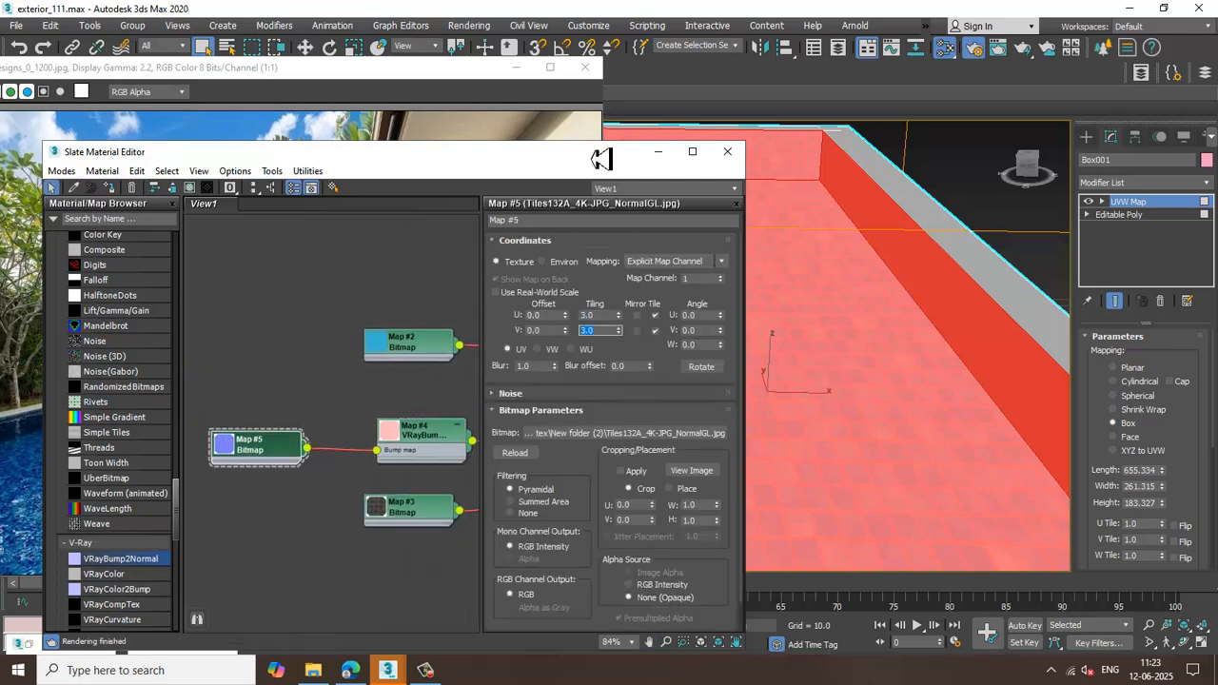
{"action": "left_click", "coordinate": [660, 153]}
Enlarge the pool's UVW Map box to a height of about 344.7 and a width of about 352.8
{"action": "scroll", "coordinate": [837, 366], "scroll_direction": "down", "scroll_amount": 4}
{"action": "middle_click_drag", "start_coordinate": [867, 380], "coordinate": [889, 396], "text": "alt"}
{"action": "scroll", "coordinate": [885, 394], "scroll_direction": "up", "scroll_amount": 2}
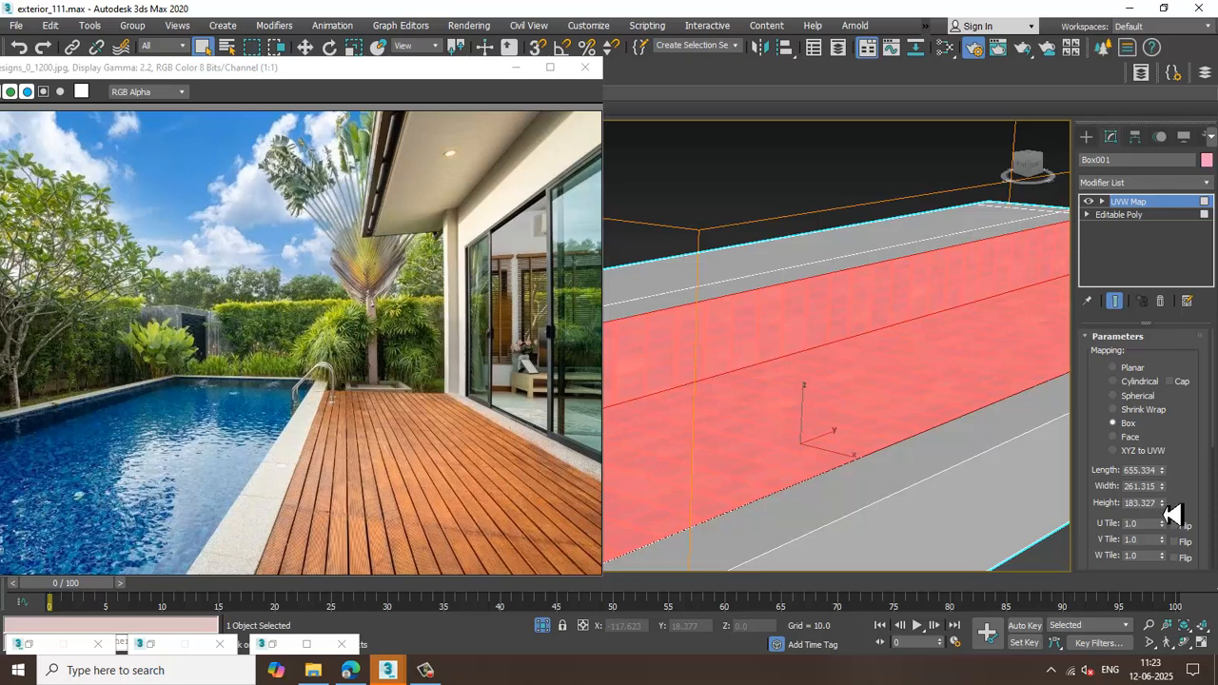
{"action": "left_click_drag", "start_coordinate": [1170, 513], "coordinate": [1165, 449]}
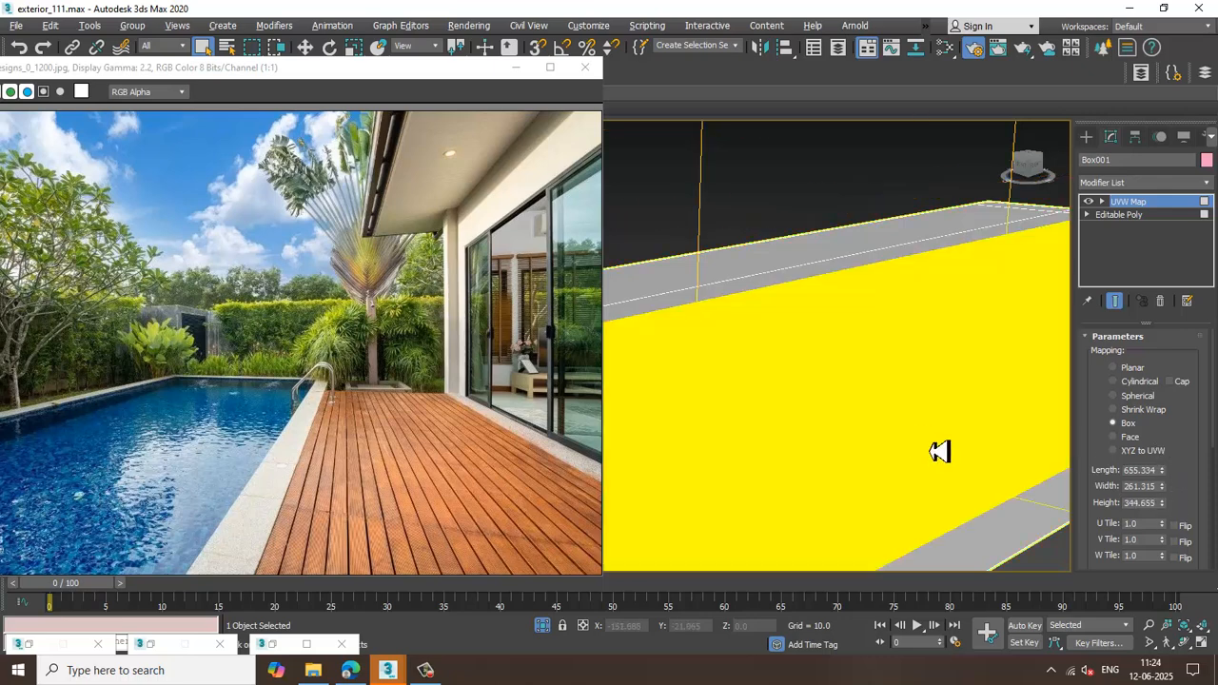
{"action": "mouse_move", "coordinate": [940, 451]}
{"action": "middle_mouse_down", "text": "alt"}
{"action": "mouse_move", "coordinate": [978, 448]}
{"action": "mouse_move", "coordinate": [957, 441]}
{"action": "middle_mouse_up", "text": "alt"}
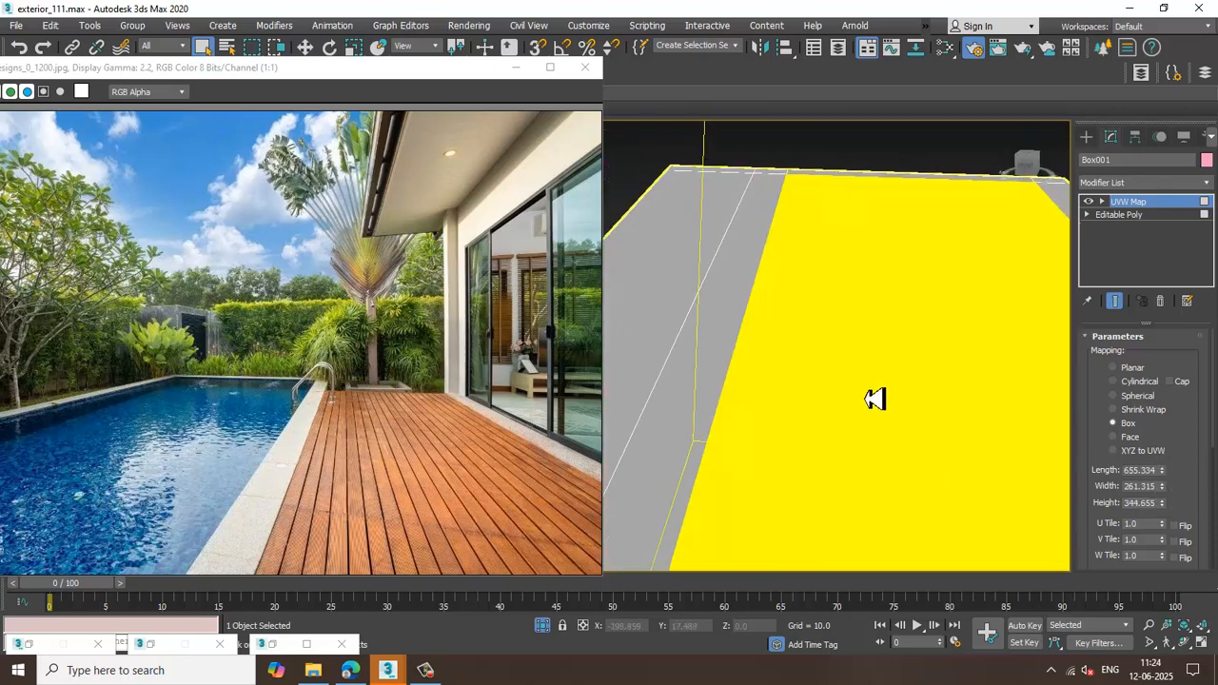
{"action": "middle_click_drag", "start_coordinate": [876, 400], "coordinate": [998, 427], "text": "alt"}
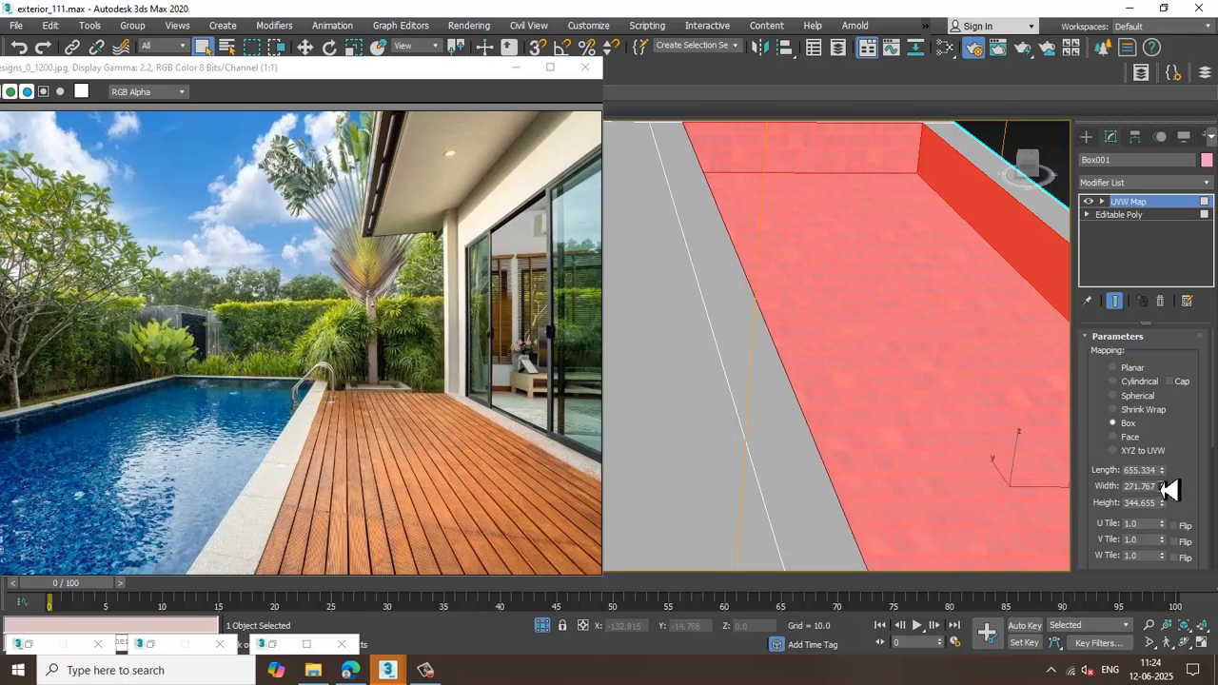
{"action": "mouse_move", "coordinate": [1169, 488]}
{"action": "left_mouse_down"}
{"action": "mouse_move", "coordinate": [1177, 505]}
{"action": "mouse_move", "coordinate": [1152, 471]}
{"action": "left_mouse_up"}
{"action": "scroll", "coordinate": [896, 385], "scroll_direction": "down", "scroll_amount": 4}
{"action": "middle_click_drag", "start_coordinate": [896, 386], "coordinate": [866, 377], "text": "alt"}
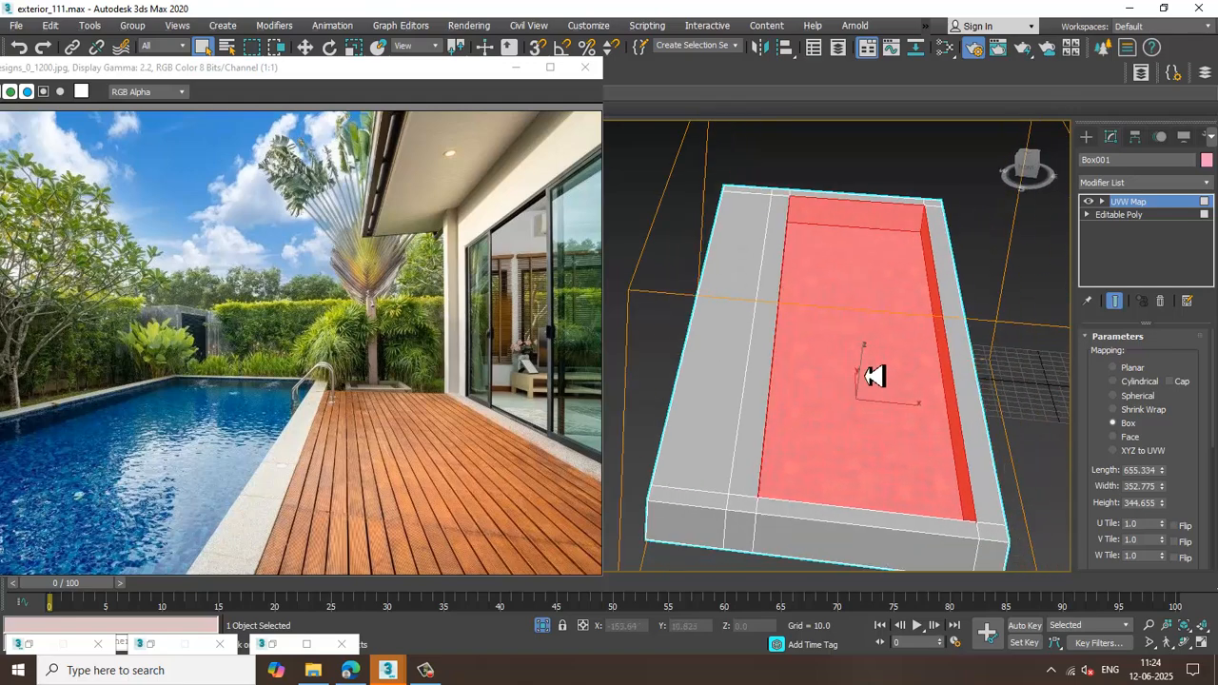
{"action": "scroll", "coordinate": [861, 383], "scroll_direction": "up", "scroll_amount": 3}
{"action": "middle_click_drag", "start_coordinate": [920, 456], "coordinate": [922, 454], "text": "alt"}
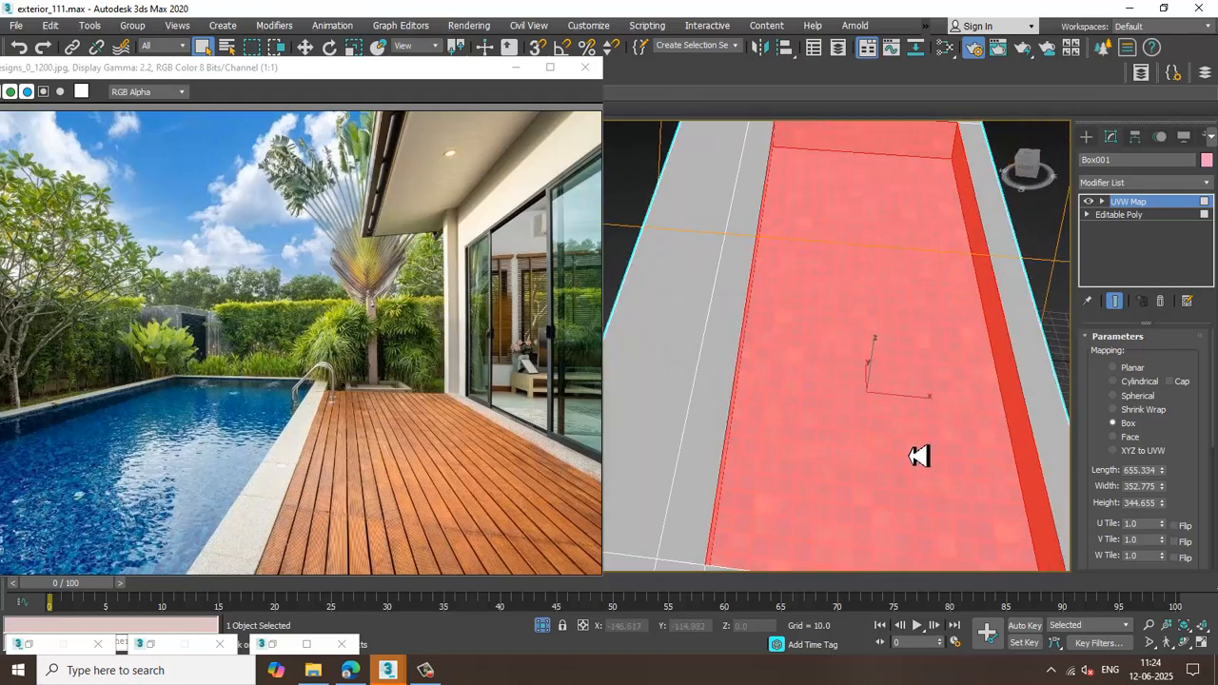
Reopen the material editor and set the diffuse colour bitmap's U and V tiling to 4.0
{"action": "key", "text": "m"}
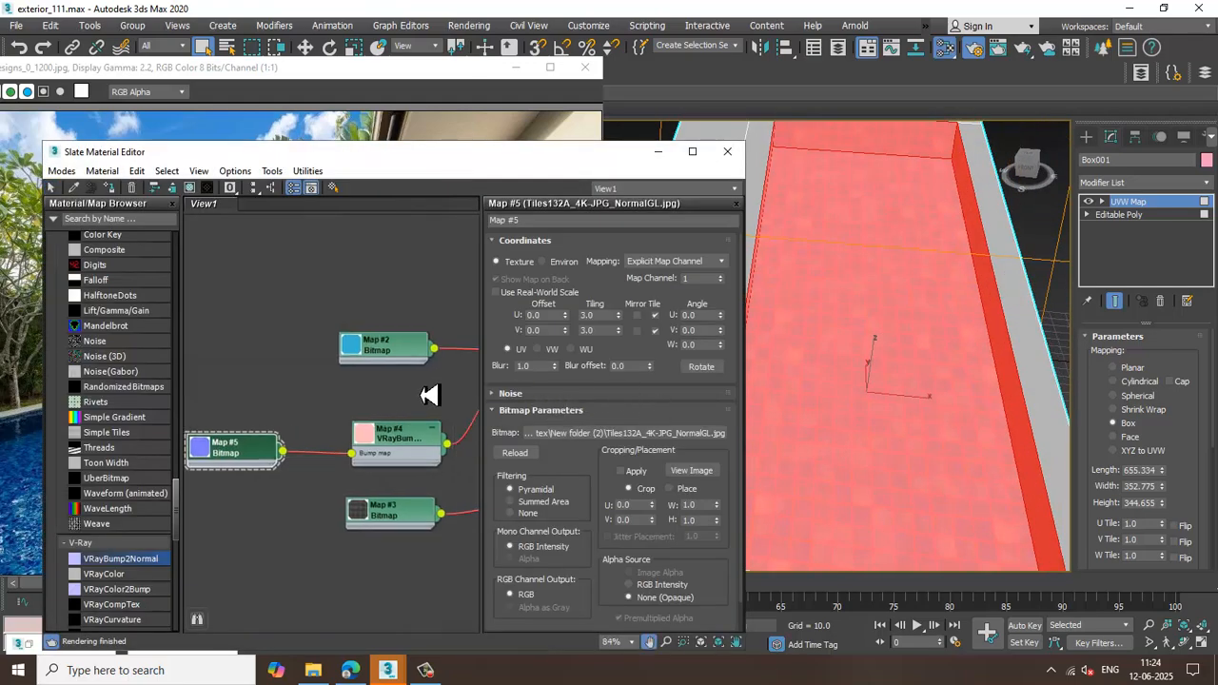
{"action": "double_click", "coordinate": [359, 361]}
{"action": "double_click", "coordinate": [595, 315]}
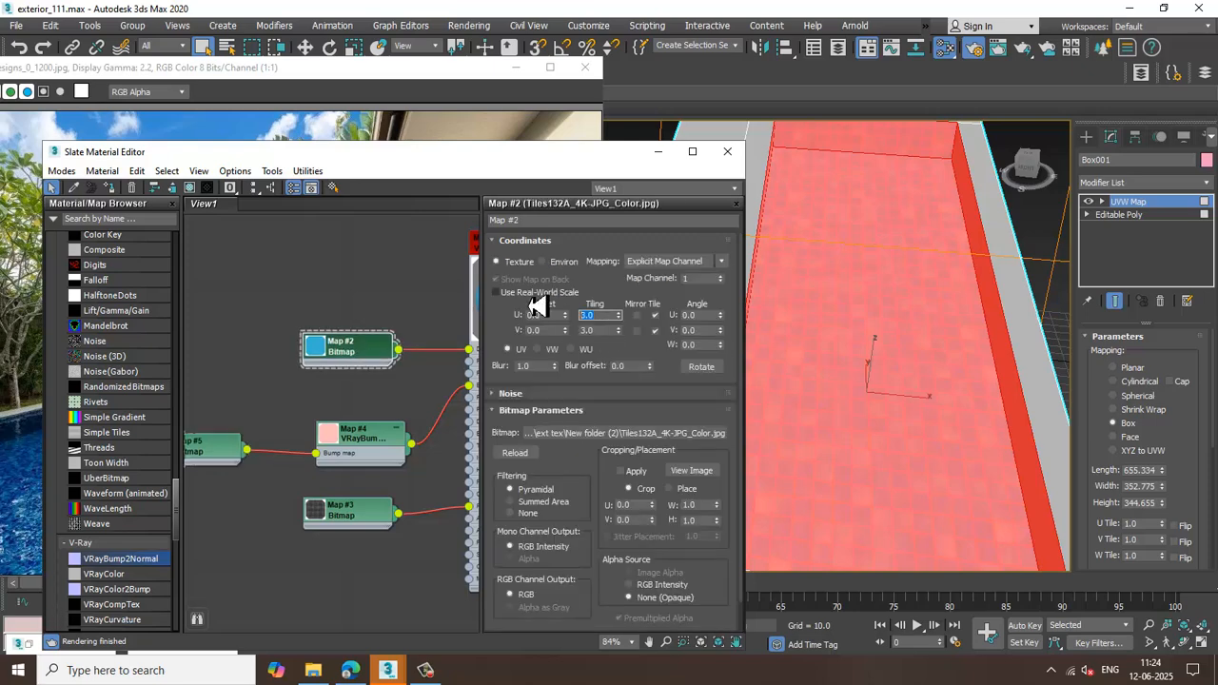
{"action": "type", "text": "4"}
{"action": "key", "text": "Tab"}
{"action": "type", "text": "4"}
{"action": "key", "text": "Return"}
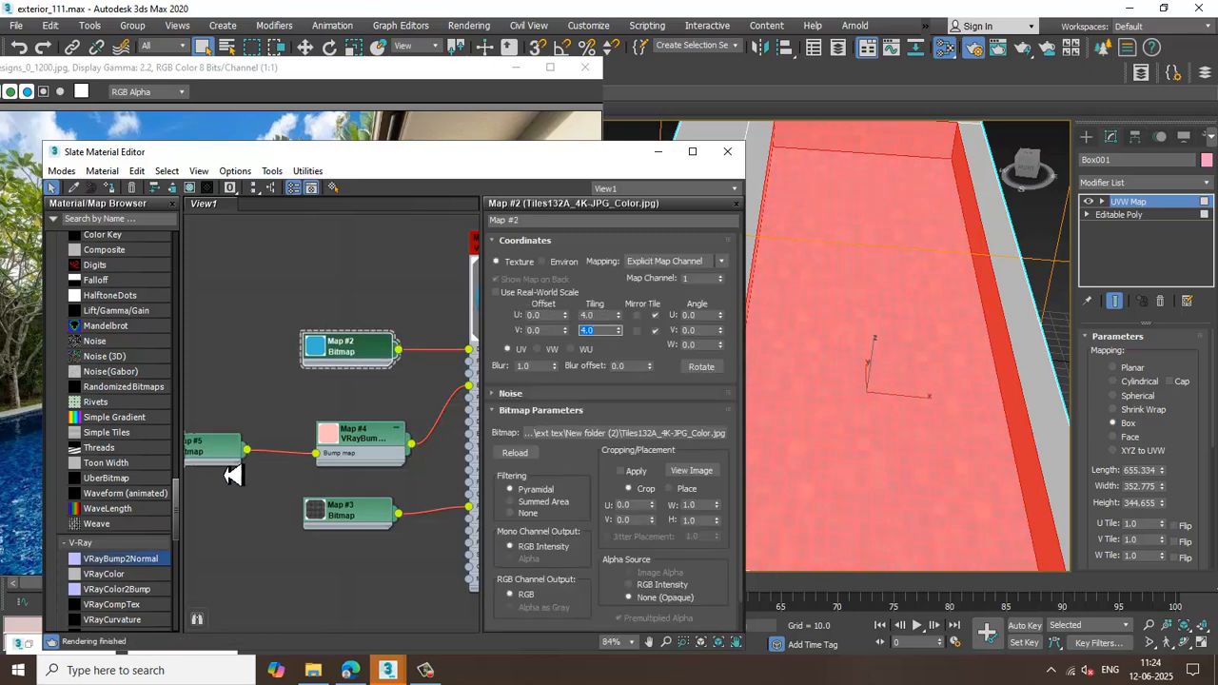
Set the normal bitmap's U and V tiling to 4.0
{"action": "double_click", "coordinate": [215, 449]}
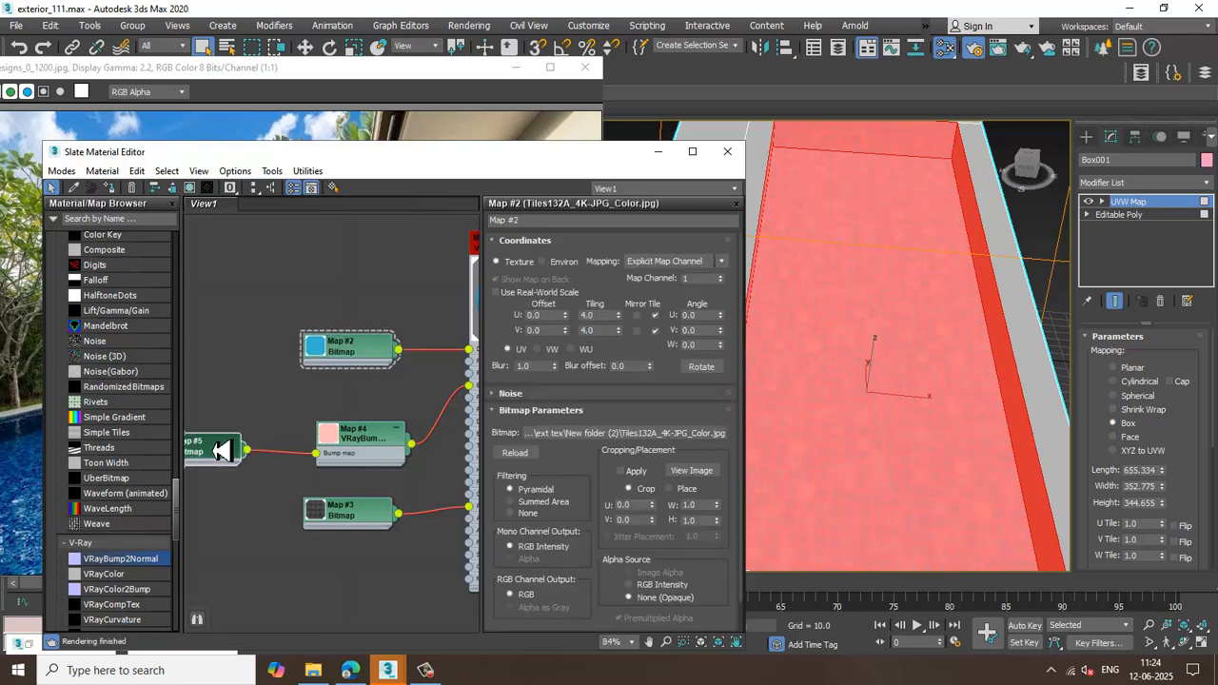
{"action": "double_click", "coordinate": [595, 315]}
{"action": "type", "text": "4"}
{"action": "key", "text": "Tab"}
{"action": "type", "text": "4"}
{"action": "key", "text": "Return"}
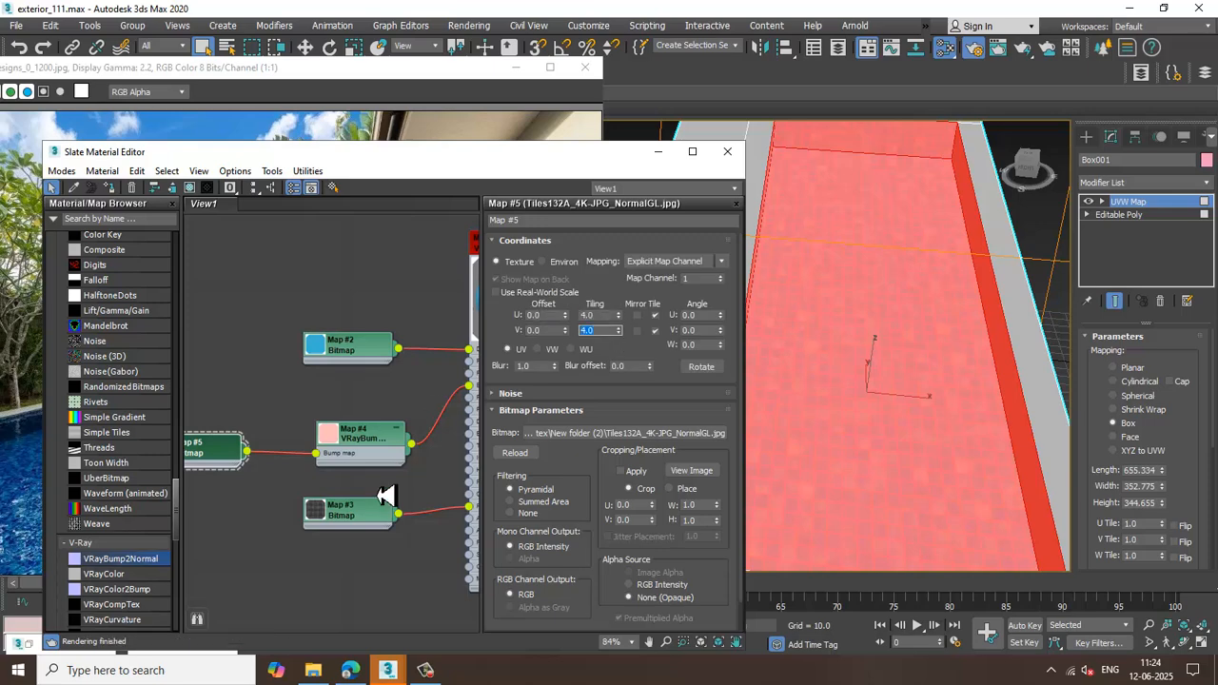
Set the roughness bitmap's U and V tiling to 4.0 and minimize the material editor
{"action": "double_click", "coordinate": [364, 526]}
{"action": "double_click", "coordinate": [594, 315]}
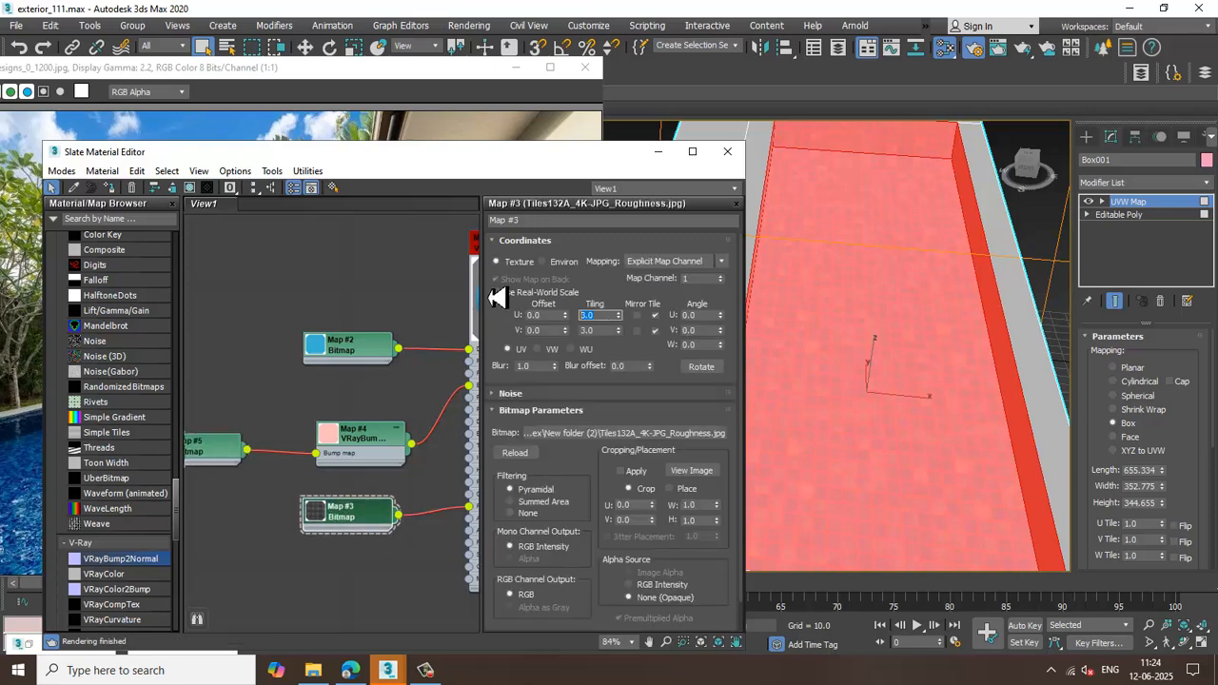
{"action": "type", "text": "4"}
{"action": "key", "text": "Tab"}
{"action": "type", "text": "4"}
{"action": "key", "text": "Return"}
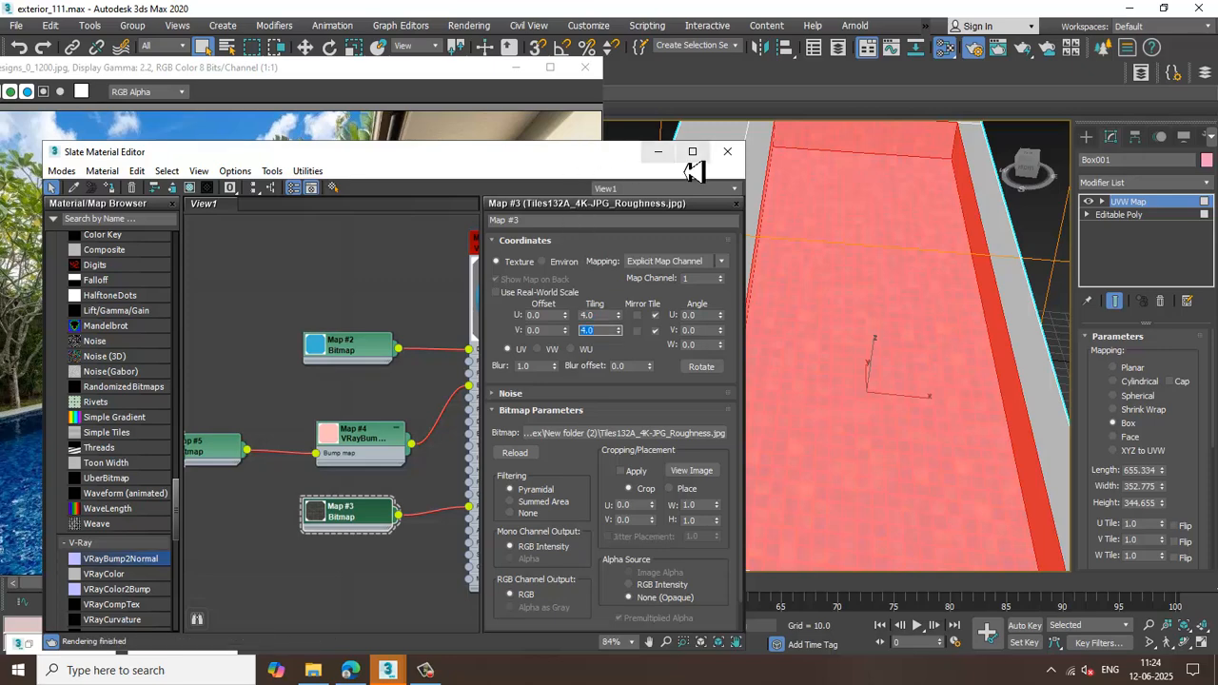
{"action": "left_click", "coordinate": [660, 152]}
Convert the pool box to an Editable Poly, collapsing its UVW Map modifier
{"action": "right_click", "coordinate": [816, 258]}
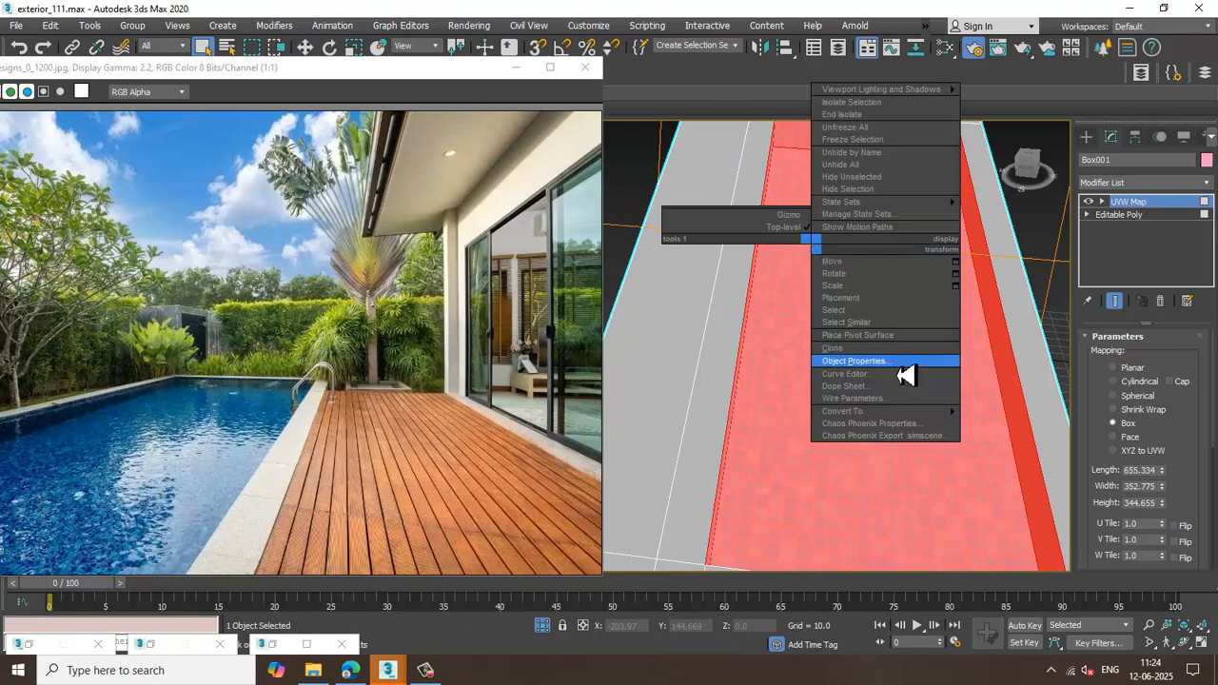
{"action": "mouse_move", "coordinate": [923, 416]}
{"action": "left_click", "coordinate": [1013, 422]}
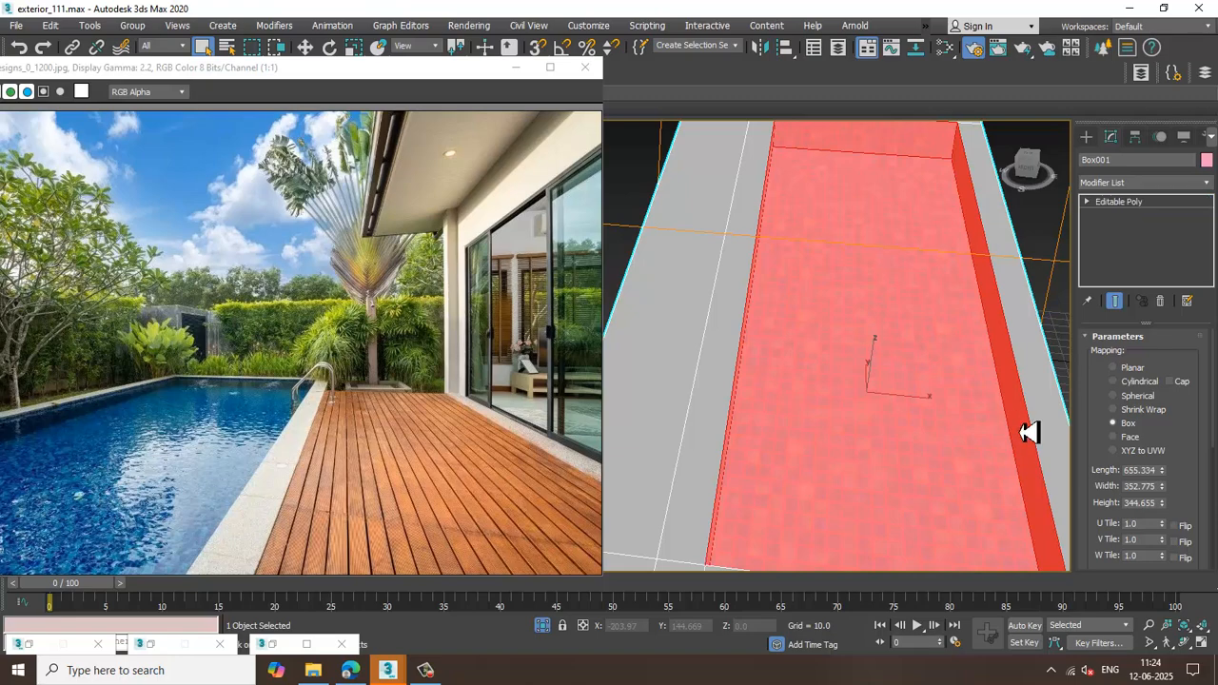
{"action": "middle_click_drag", "start_coordinate": [950, 432], "coordinate": [923, 416], "text": "alt"}
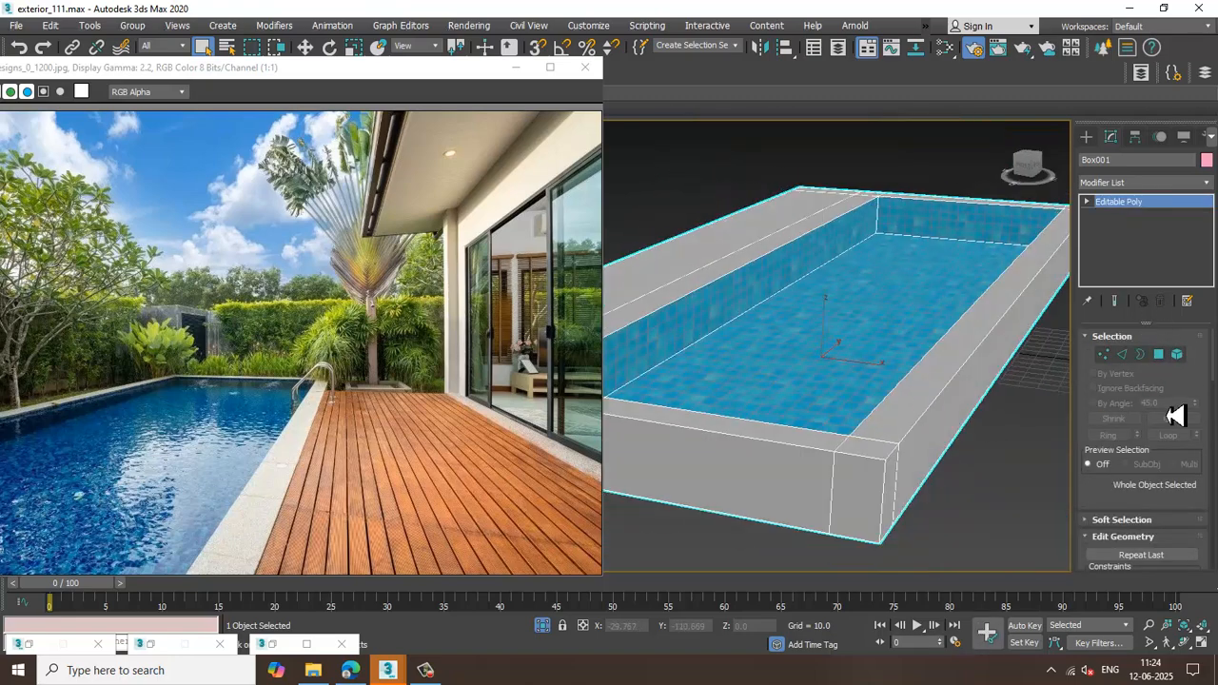
Invert the pool's polygon selection so everything outside the tiled interior is selected
{"action": "left_click", "coordinate": [1159, 356]}
{"action": "middle_click_drag", "start_coordinate": [839, 368], "coordinate": [844, 372], "text": "alt"}
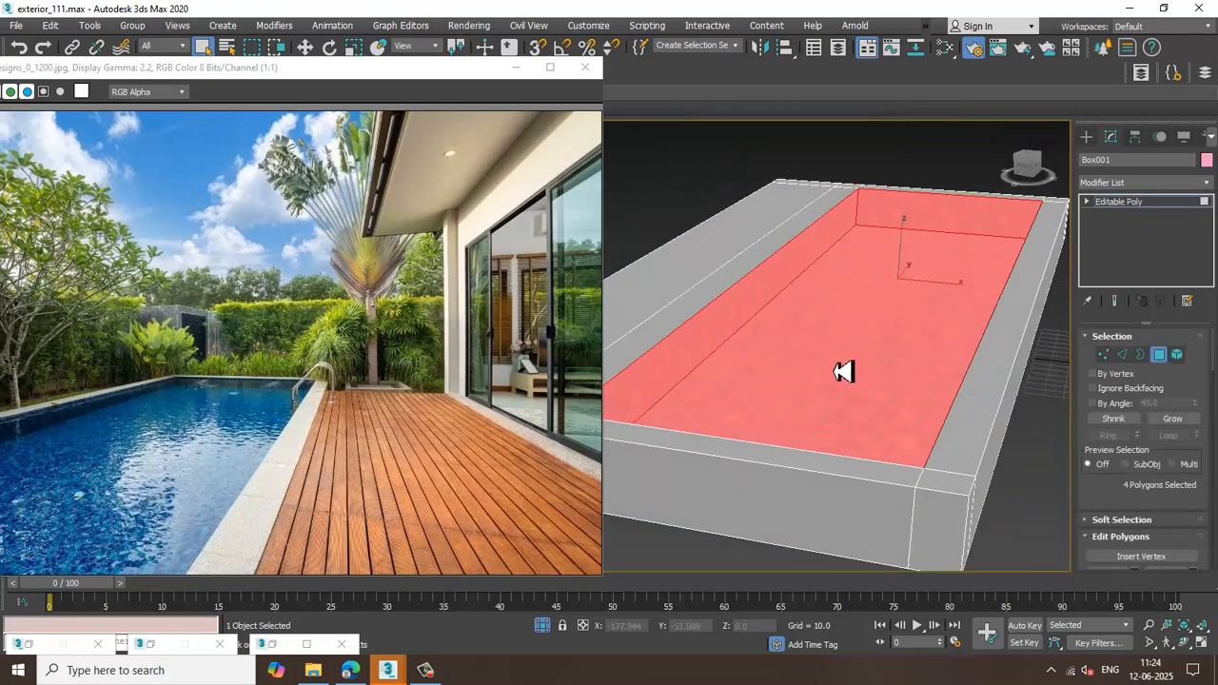
{"action": "key", "text": "ctrl+i"}
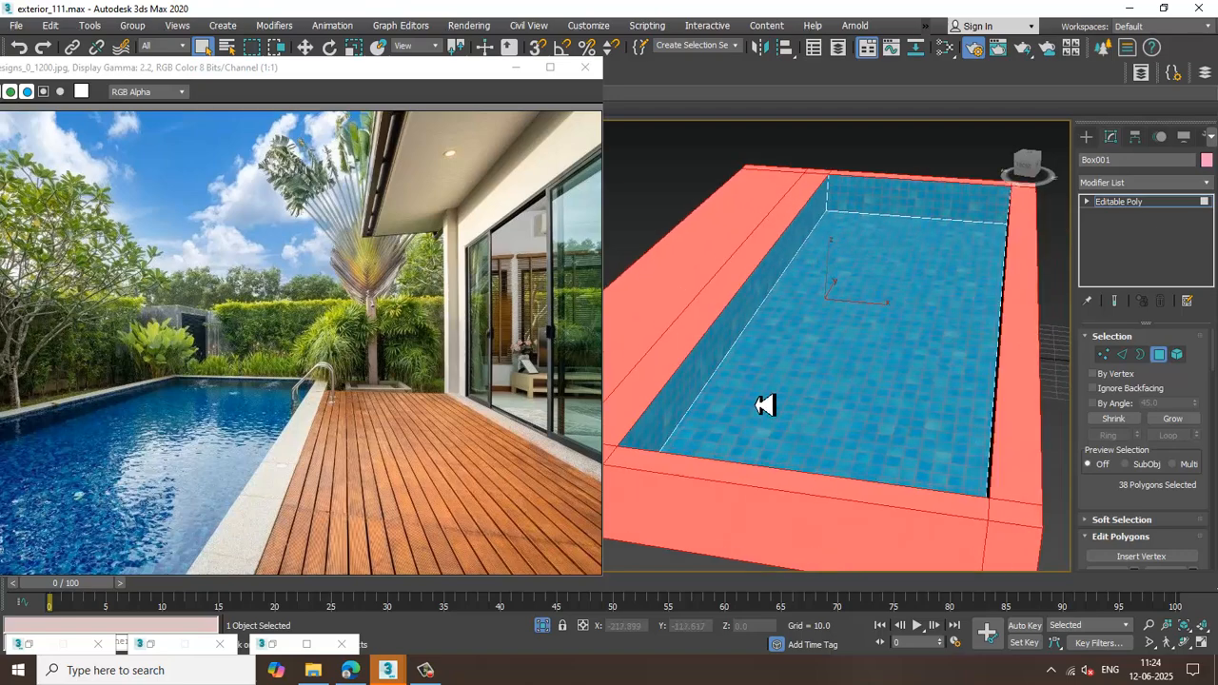
Rename the tile VRayMtl as "pool tiles" in the material editor
{"action": "key", "text": "m"}
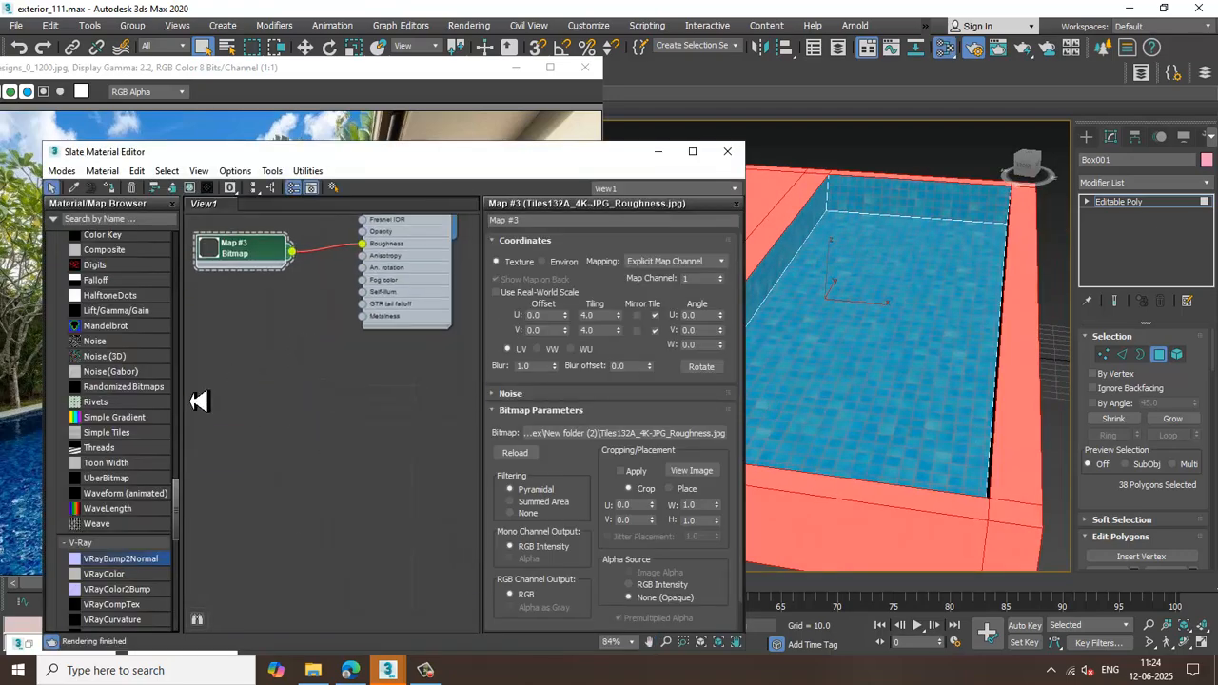
{"action": "middle_click_drag", "start_coordinate": [413, 343], "coordinate": [410, 670]}
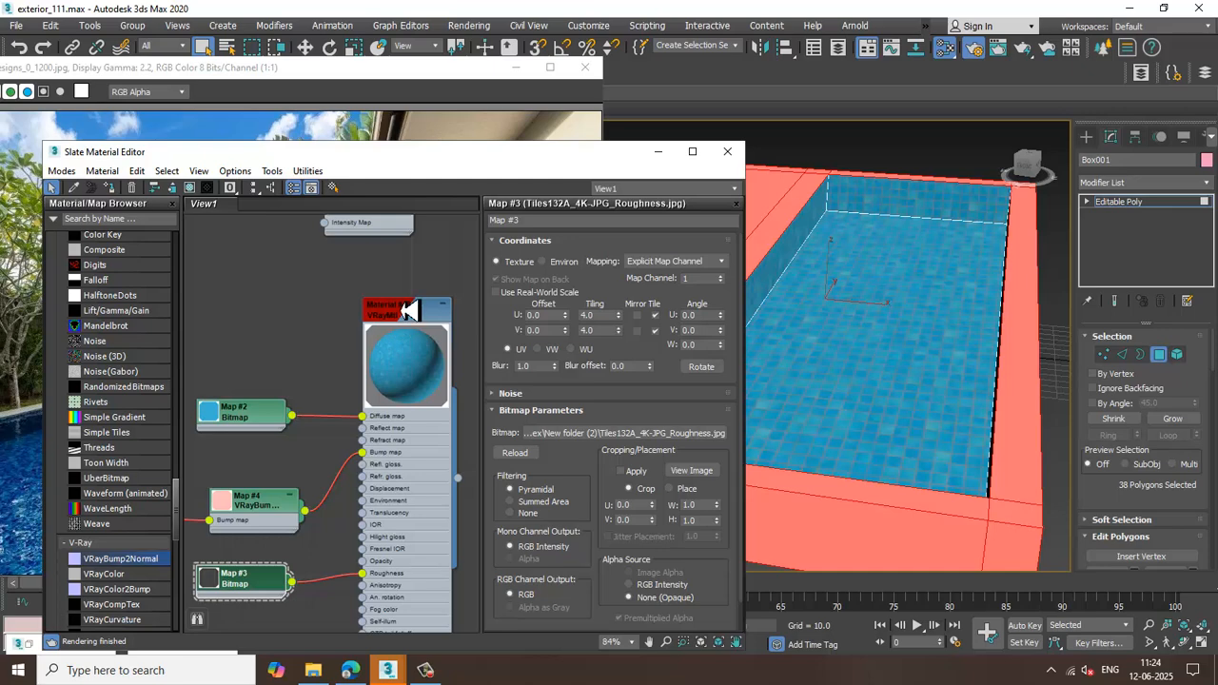
{"action": "double_click", "coordinate": [409, 311]}
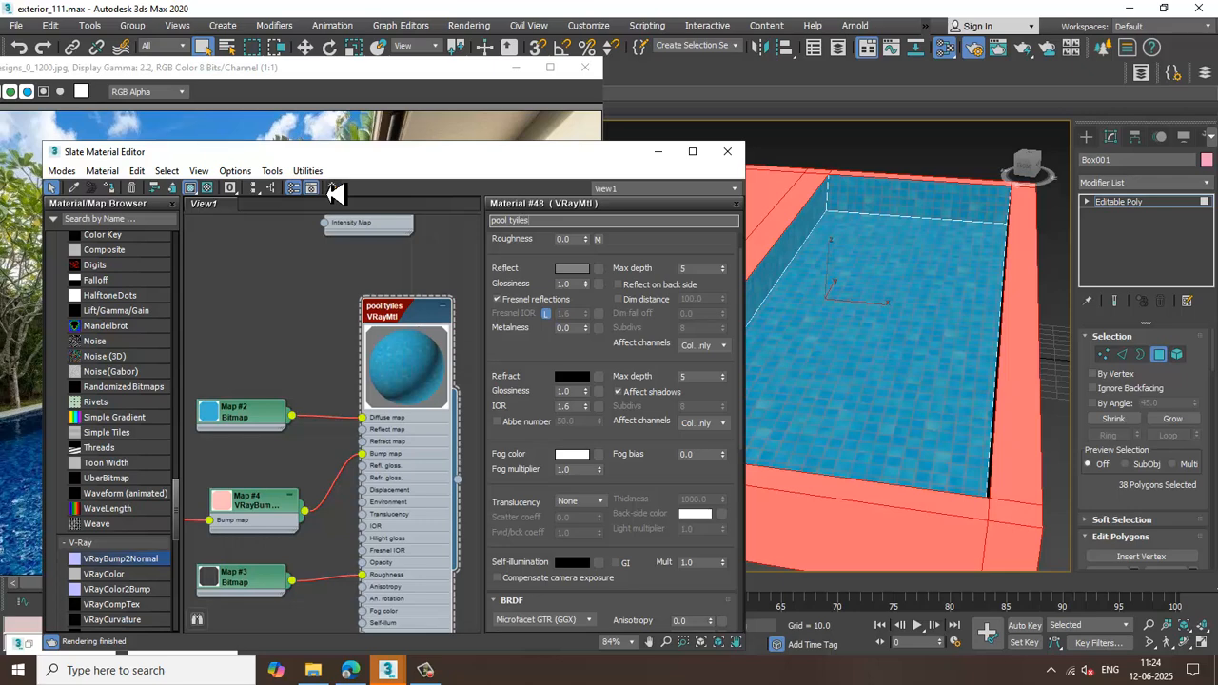
{"action": "scroll", "coordinate": [342, 461], "scroll_direction": "down", "scroll_amount": 3}
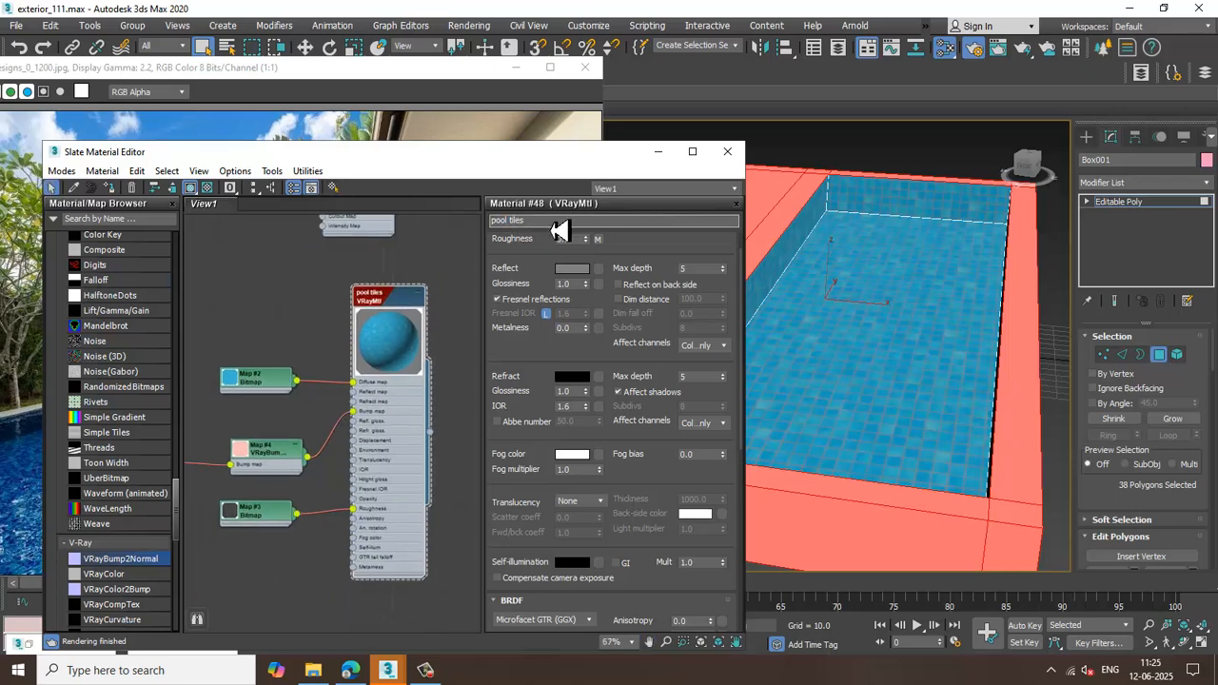
Add a new VRayMtl to an empty area of the node view below the pool tiles material
{"action": "middle_click_drag", "start_coordinate": [301, 549], "coordinate": [351, 196]}
{"action": "scroll", "coordinate": [124, 404], "scroll_direction": "up", "scroll_amount": 14}
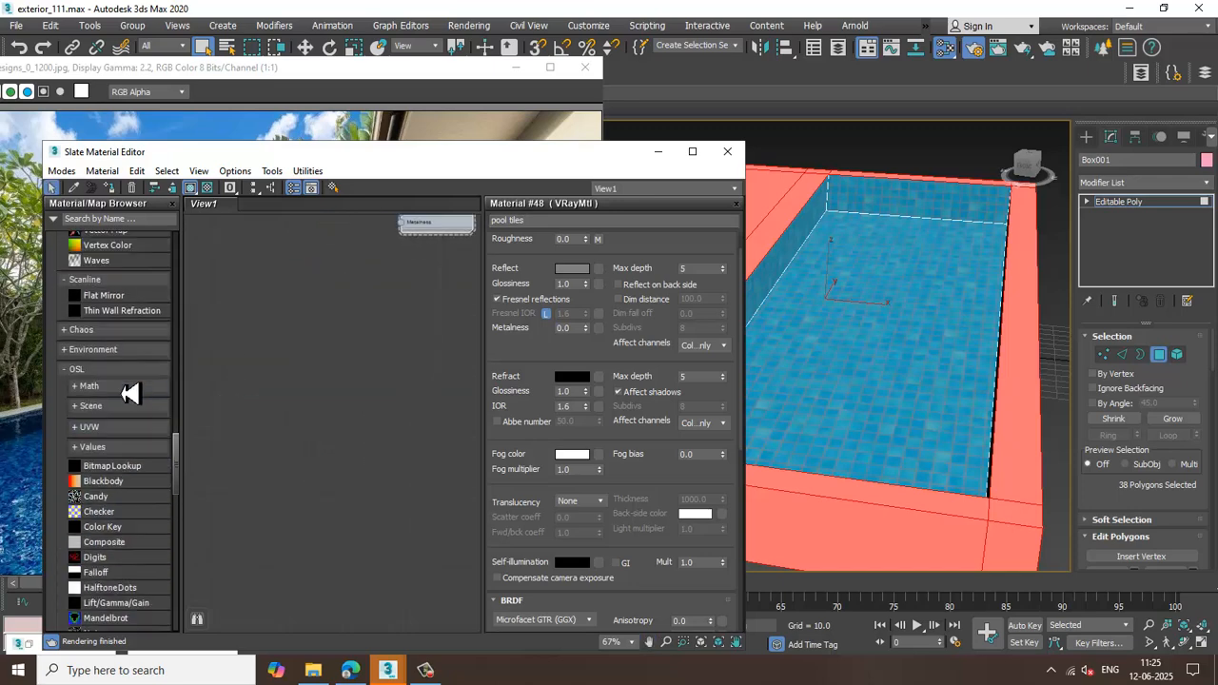
{"action": "scroll", "coordinate": [129, 380], "scroll_direction": "down", "scroll_amount": 15}
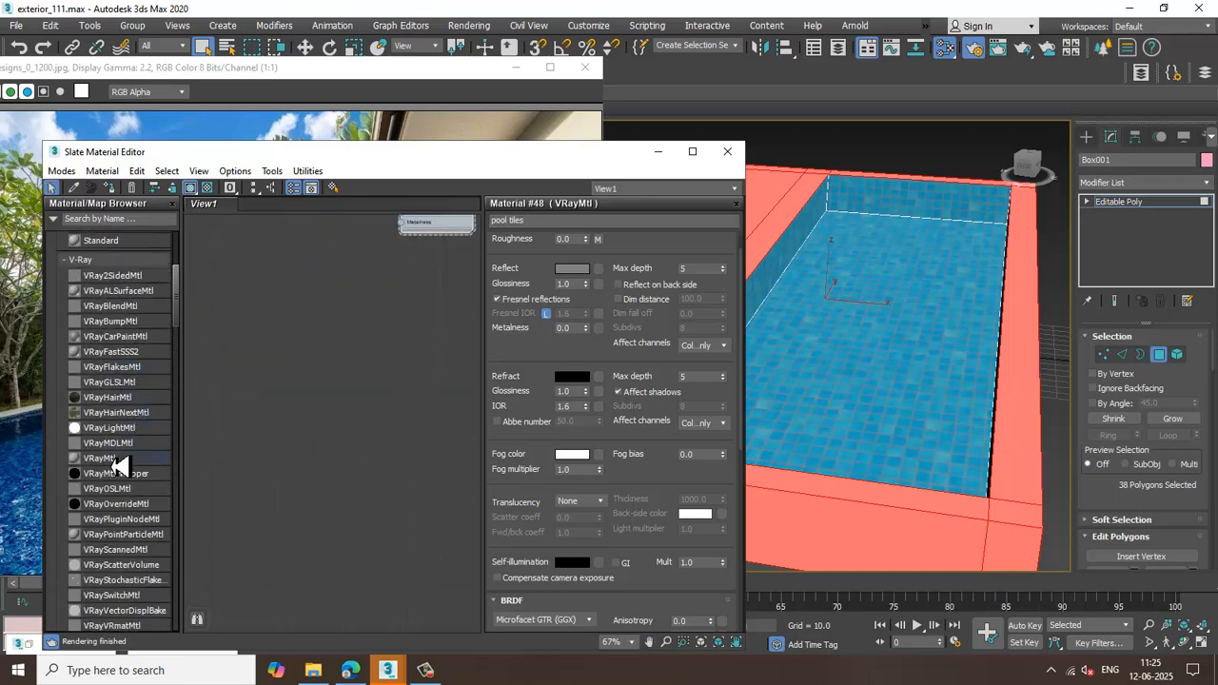
{"action": "left_click_drag", "start_coordinate": [112, 460], "coordinate": [401, 394]}
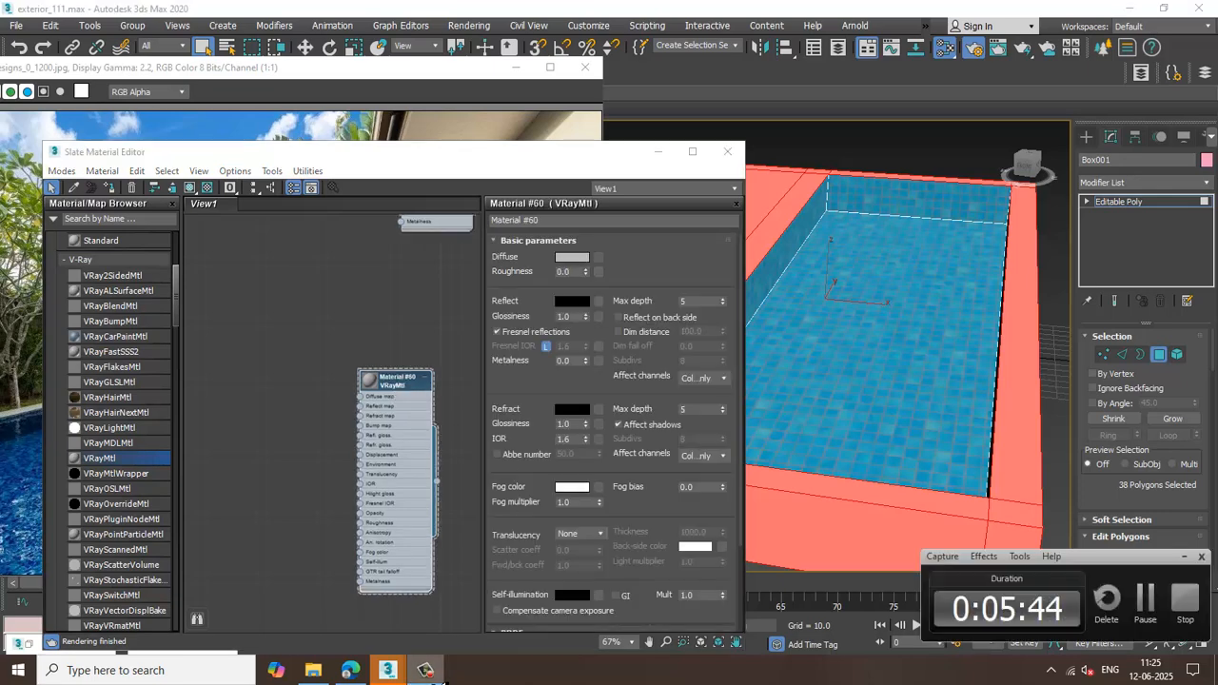
Load Tiles040_4K-JPG_Color.jpg from the ext tex\New folder directory as the new material's diffuse bitmap
{"action": "left_click", "coordinate": [598, 271]}
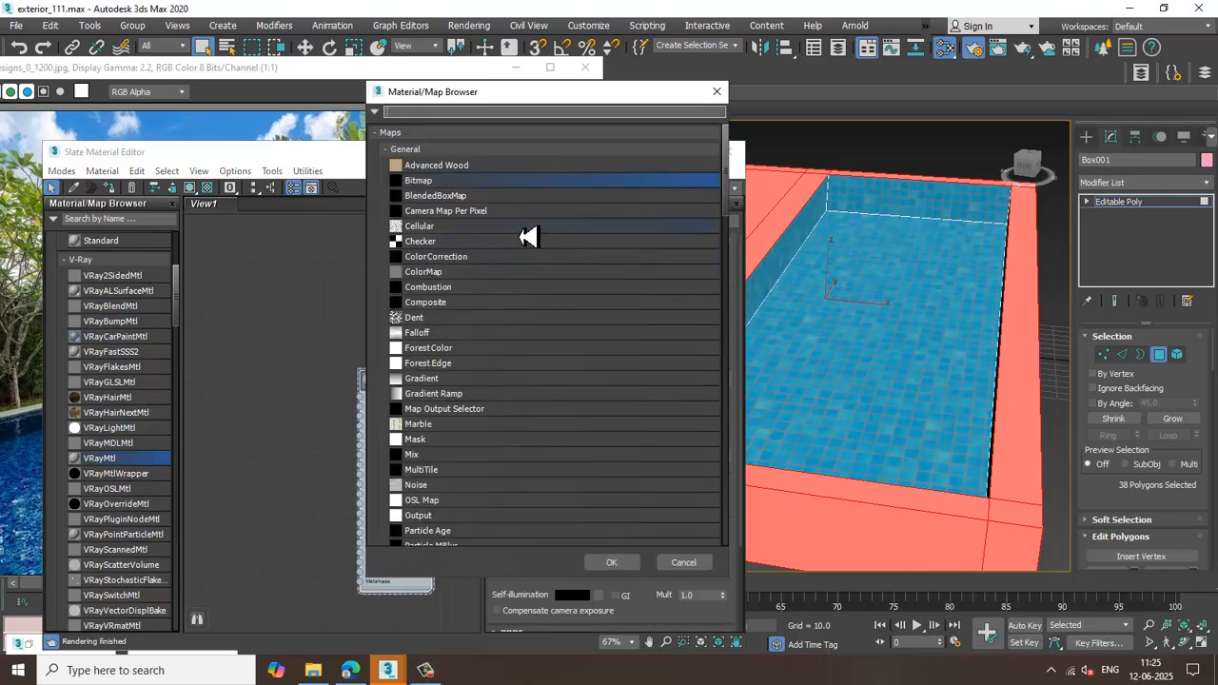
{"action": "double_click", "coordinate": [481, 181]}
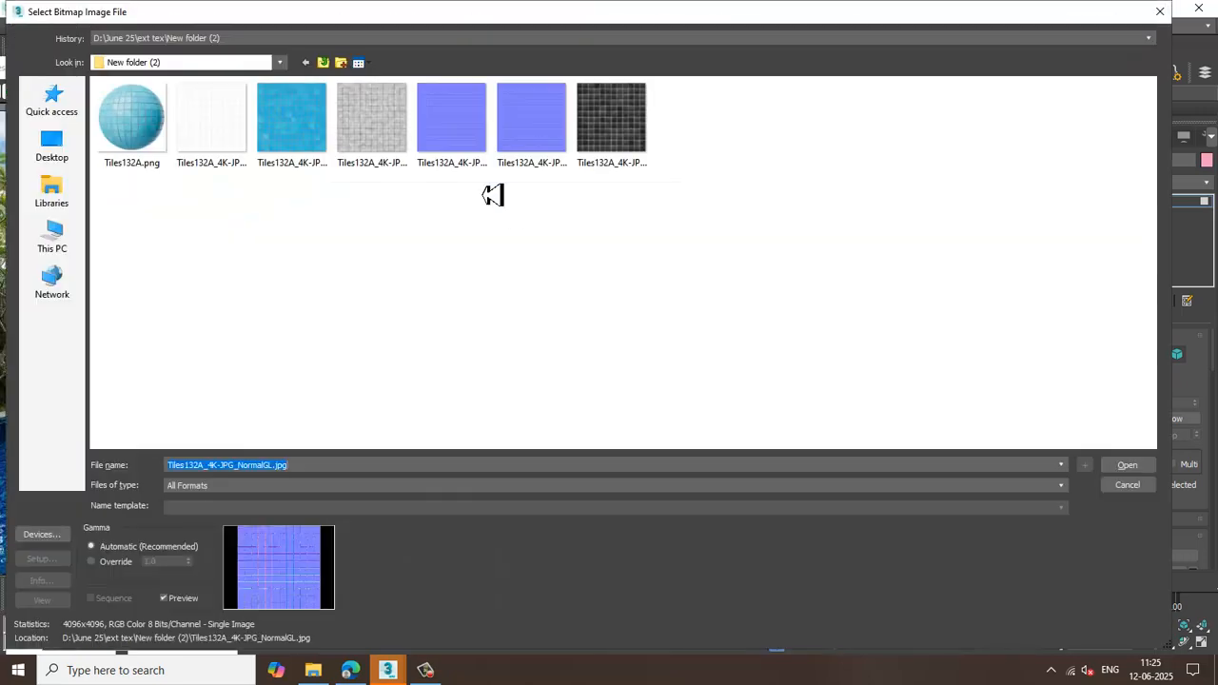
{"action": "left_click", "coordinate": [323, 61]}
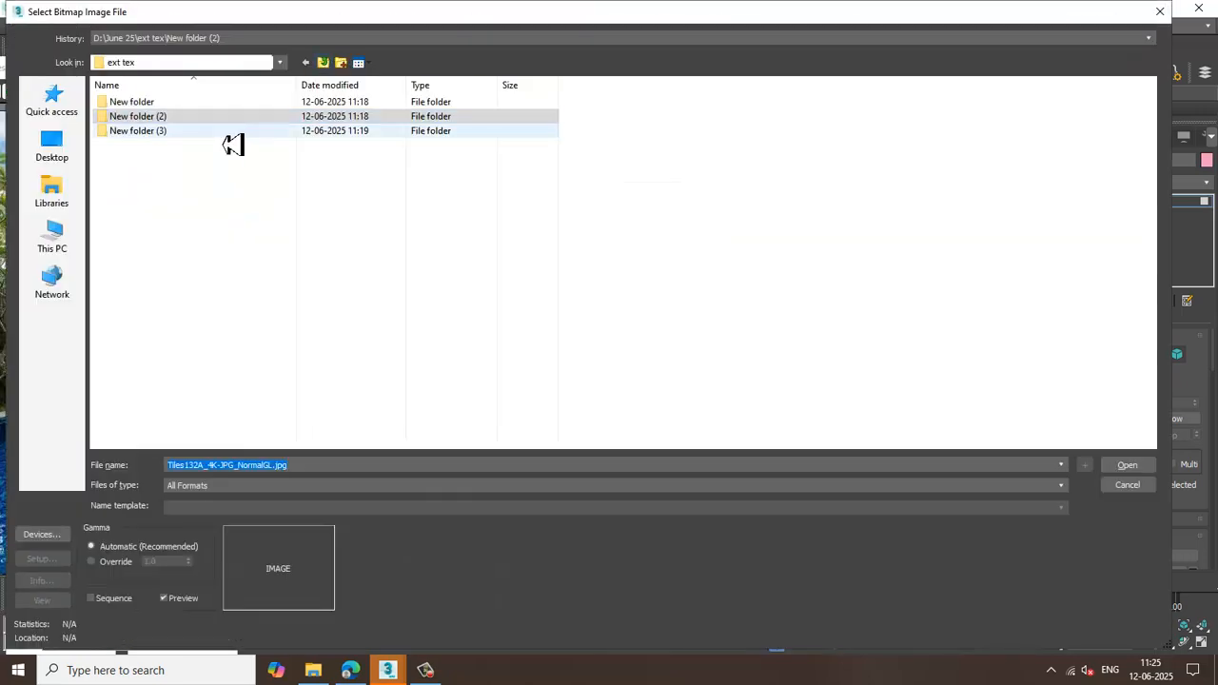
{"action": "double_click", "coordinate": [183, 119]}
{"action": "left_click", "coordinate": [326, 61]}
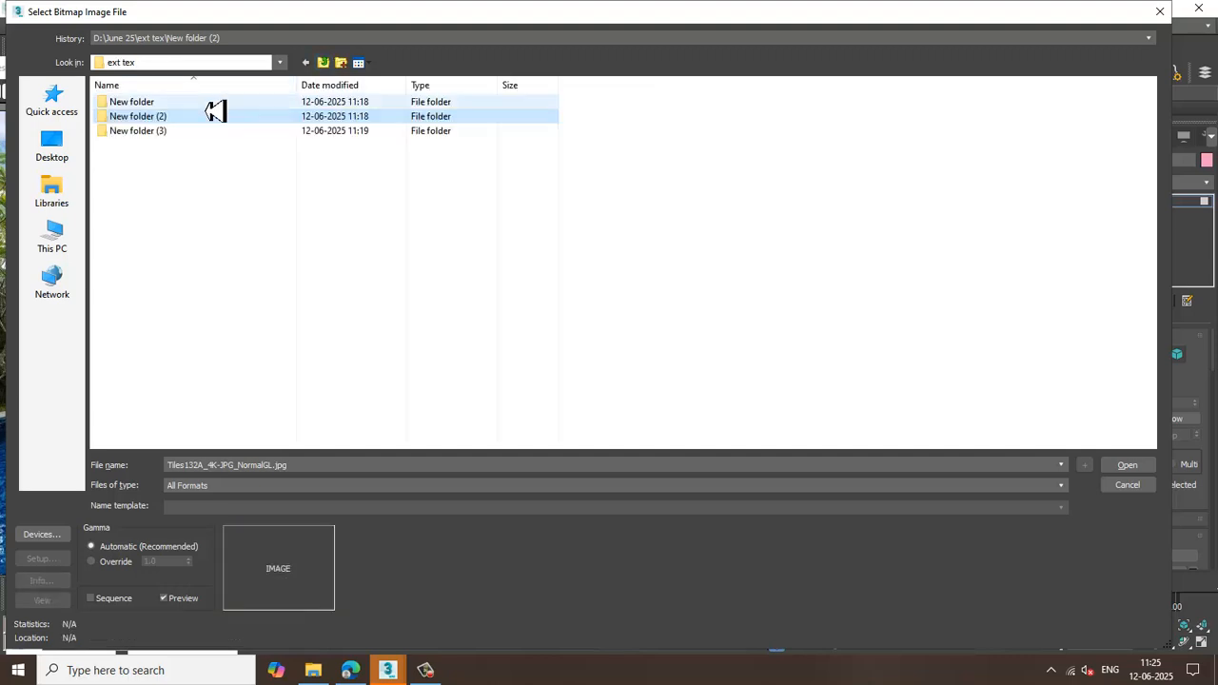
{"action": "double_click", "coordinate": [205, 99]}
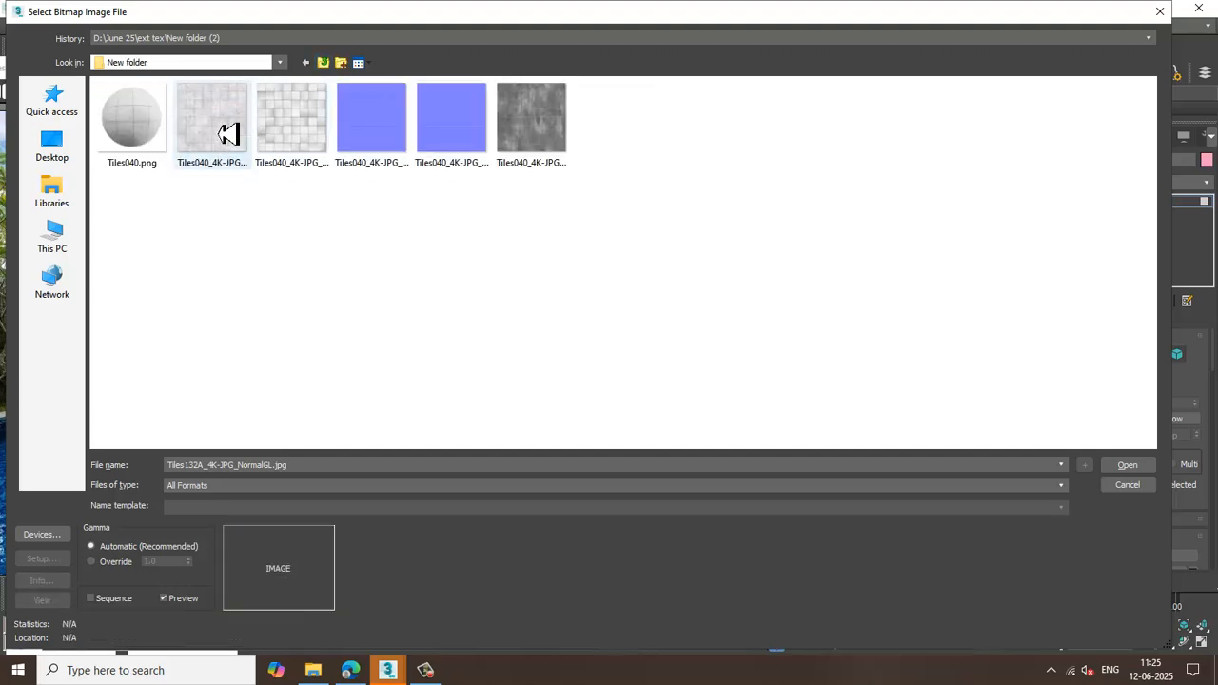
{"action": "double_click", "coordinate": [228, 133]}
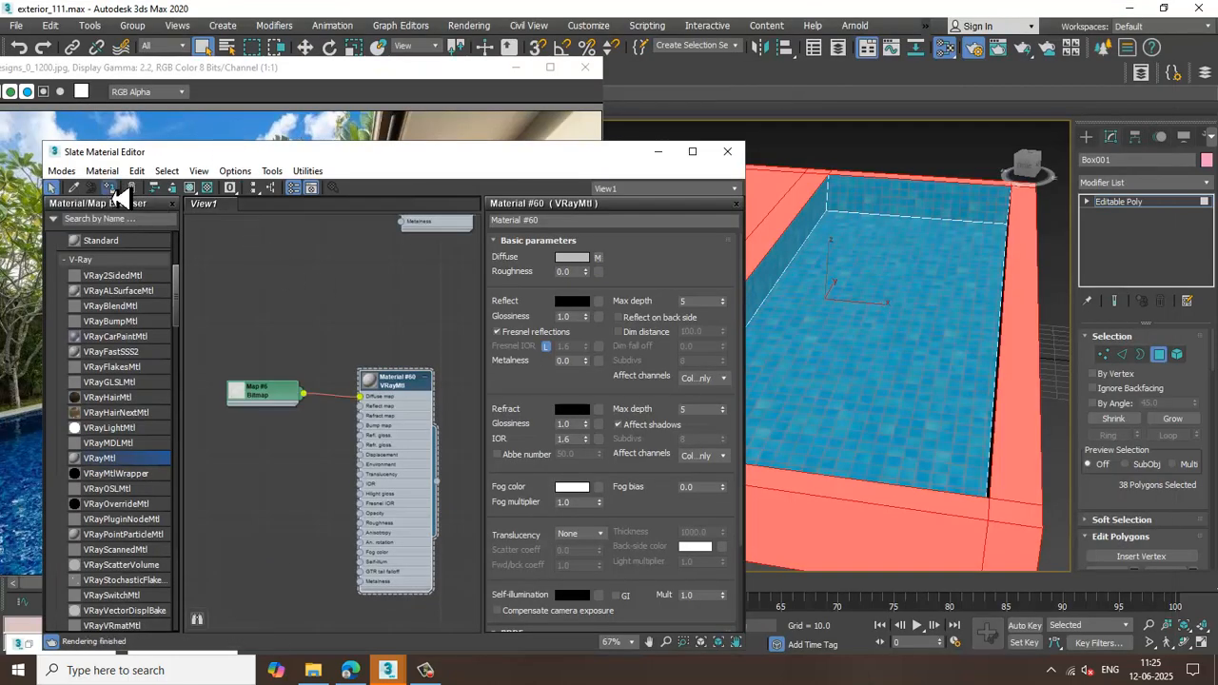
Assign the new material to the selected surround polygons with viewport display on, and set its reflection colour to dark grey, value 17
{"action": "left_click", "coordinate": [190, 188]}
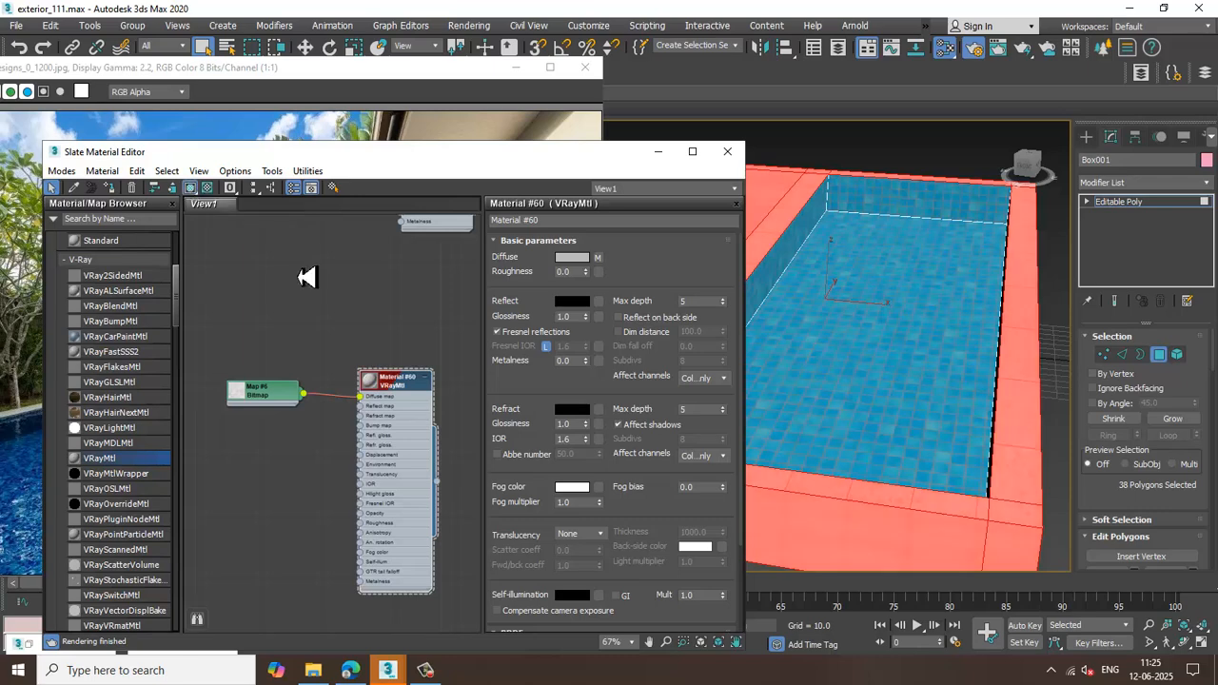
{"action": "scroll", "coordinate": [1021, 412], "scroll_direction": "up", "scroll_amount": 5}
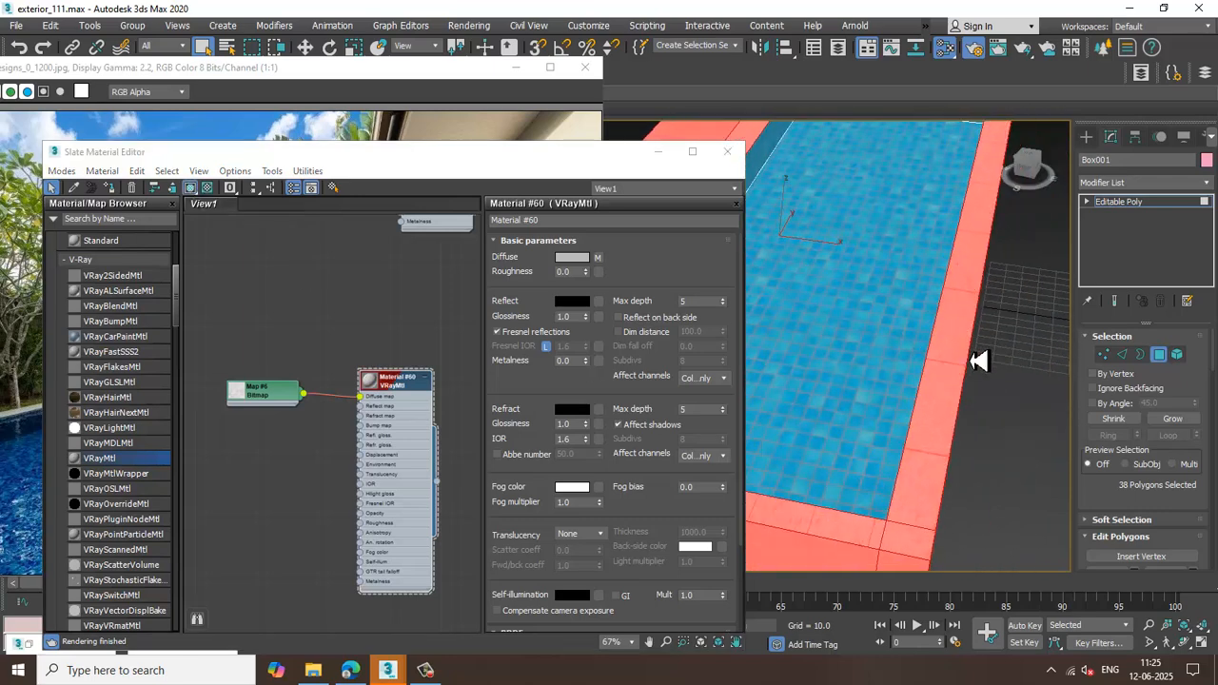
{"action": "left_click", "coordinate": [577, 304]}
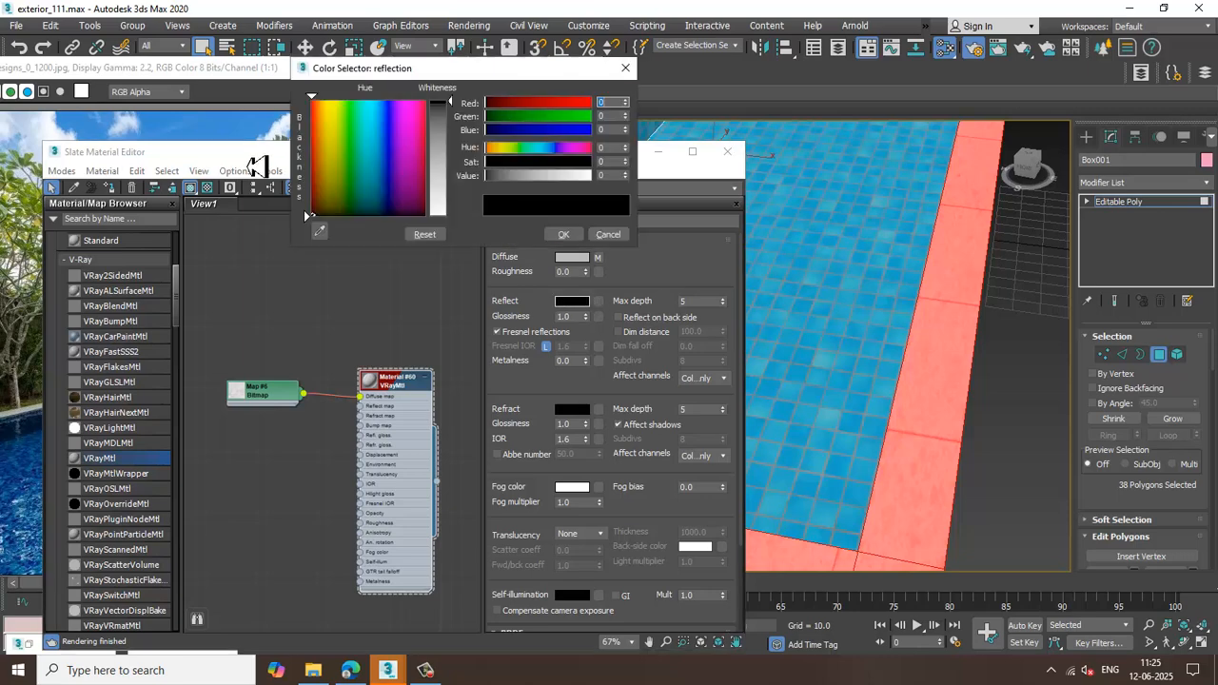
{"action": "left_click_drag", "start_coordinate": [457, 113], "coordinate": [558, 190]}
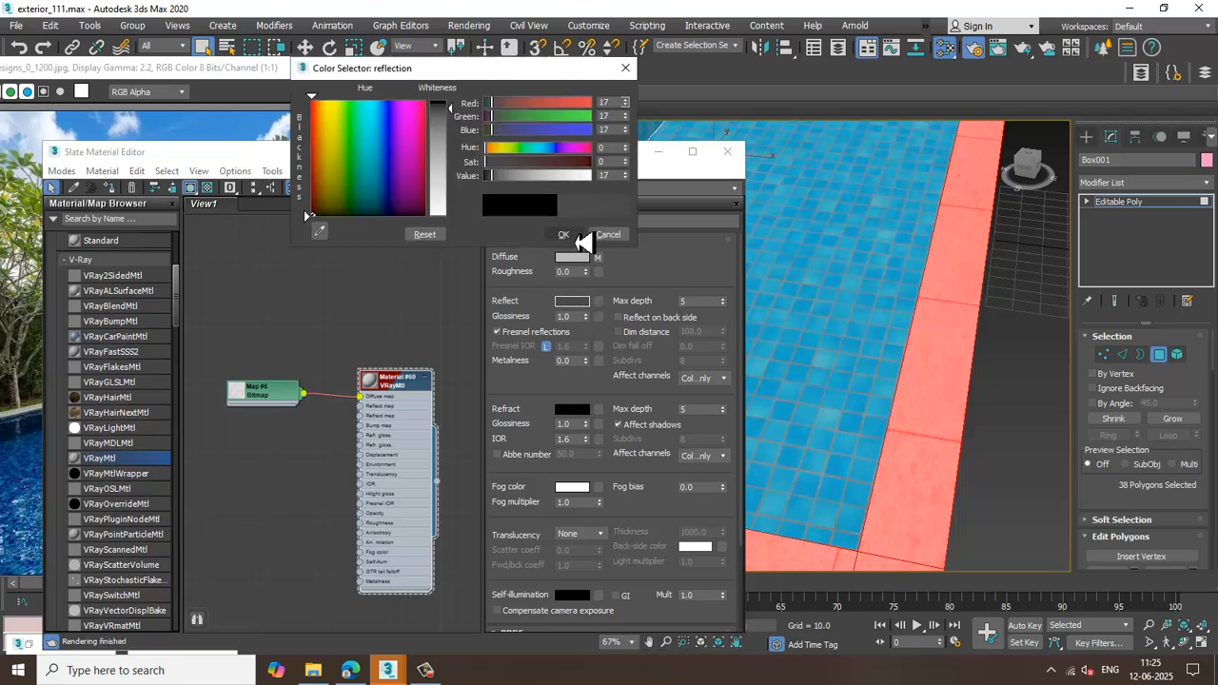
{"action": "left_click", "coordinate": [563, 234]}
Set the diffuse bitmap's U and V tiling to 2.0
{"action": "left_click", "coordinate": [599, 259]}
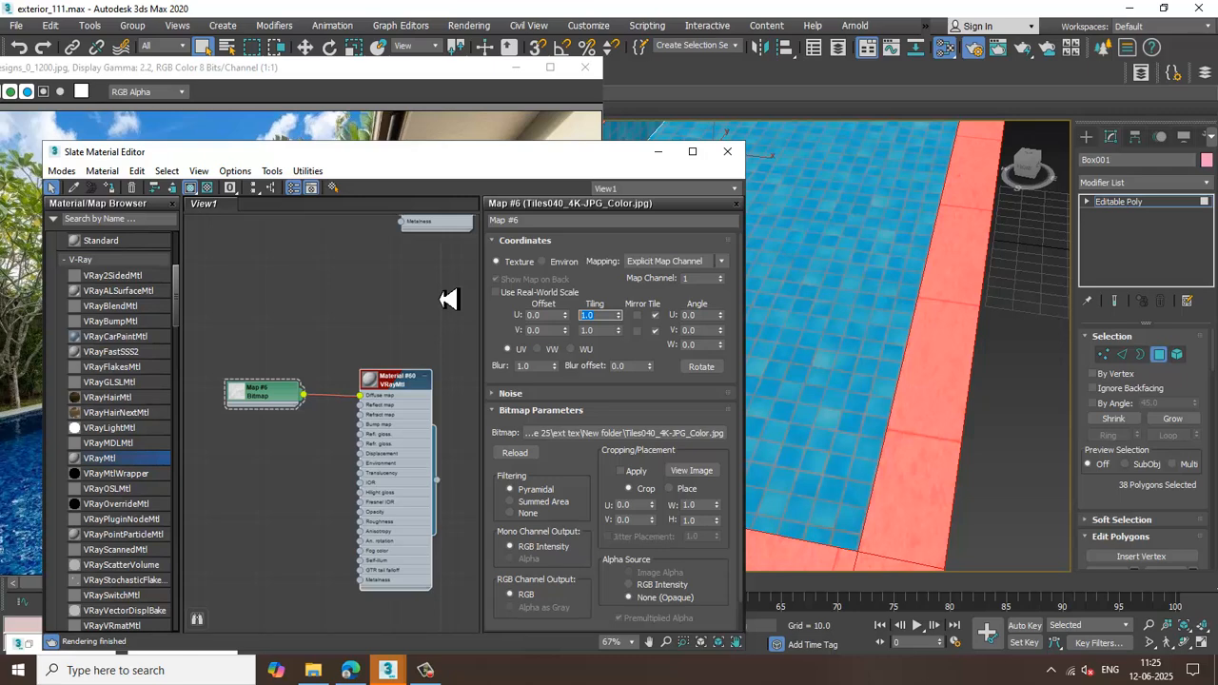
{"action": "key", "text": "Tab"}
{"action": "type", "text": "2"}
{"action": "key", "text": "Return"}
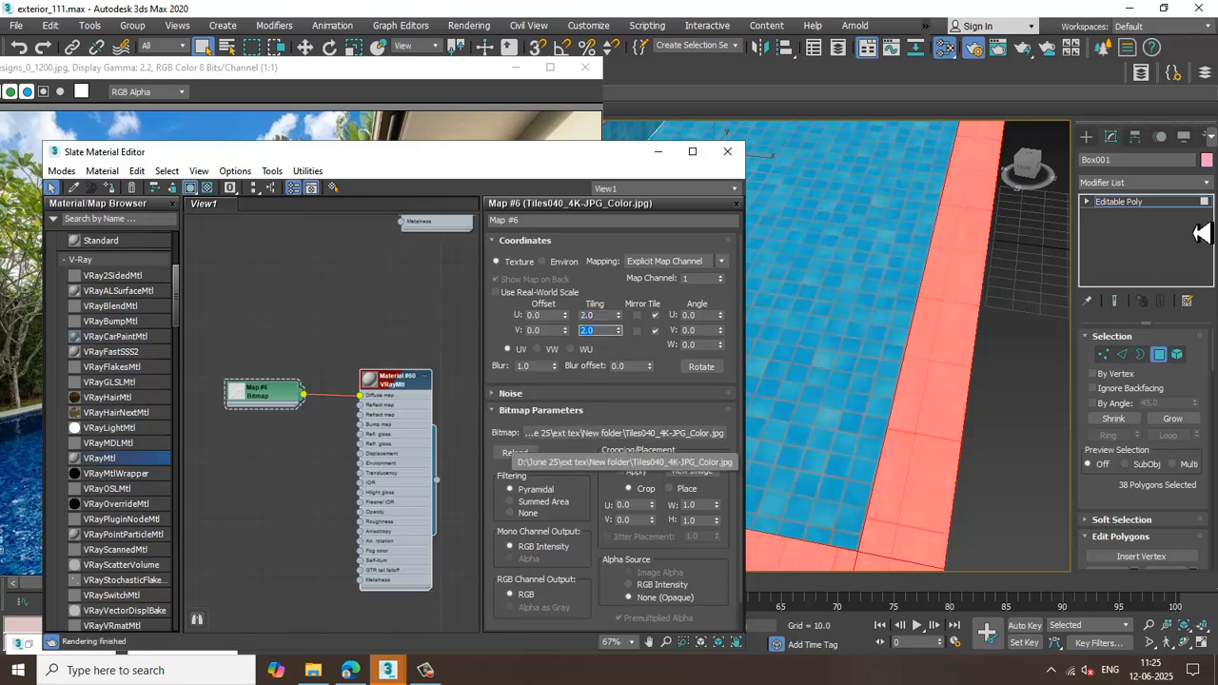
Add a UVW Map modifier with Box mapping to the selected surround polygons
{"action": "left_click", "coordinate": [1151, 183]}
{"action": "key", "text": "u"}
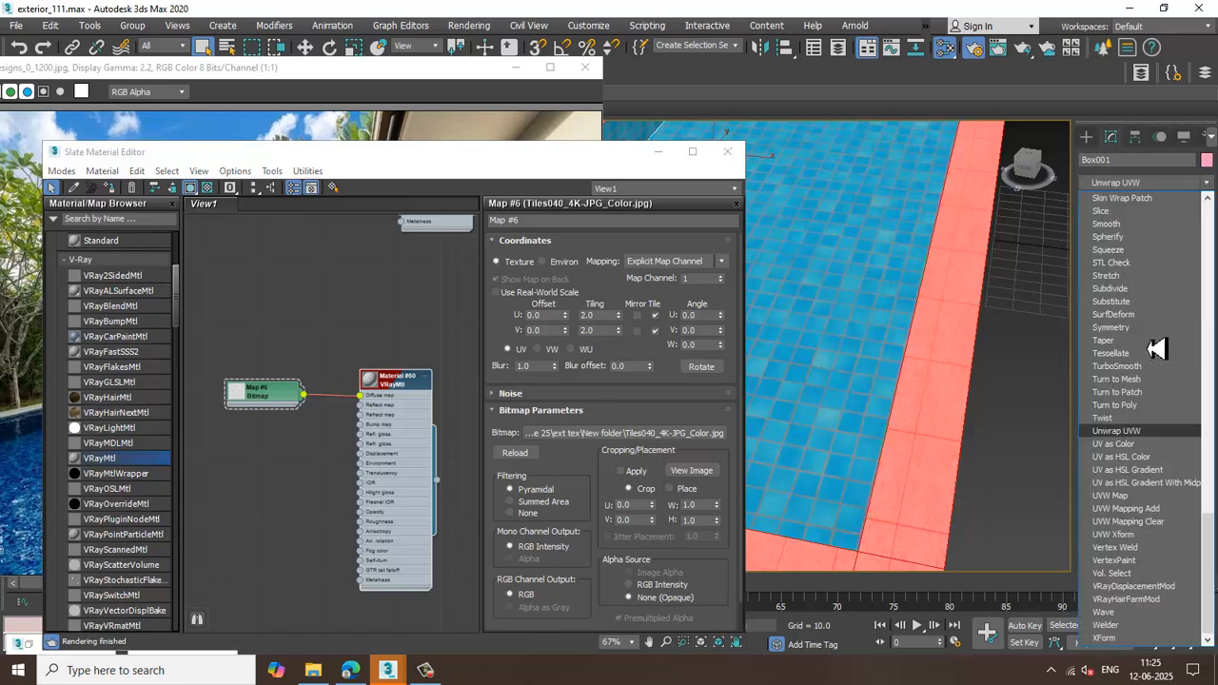
{"action": "left_click", "coordinate": [1149, 498]}
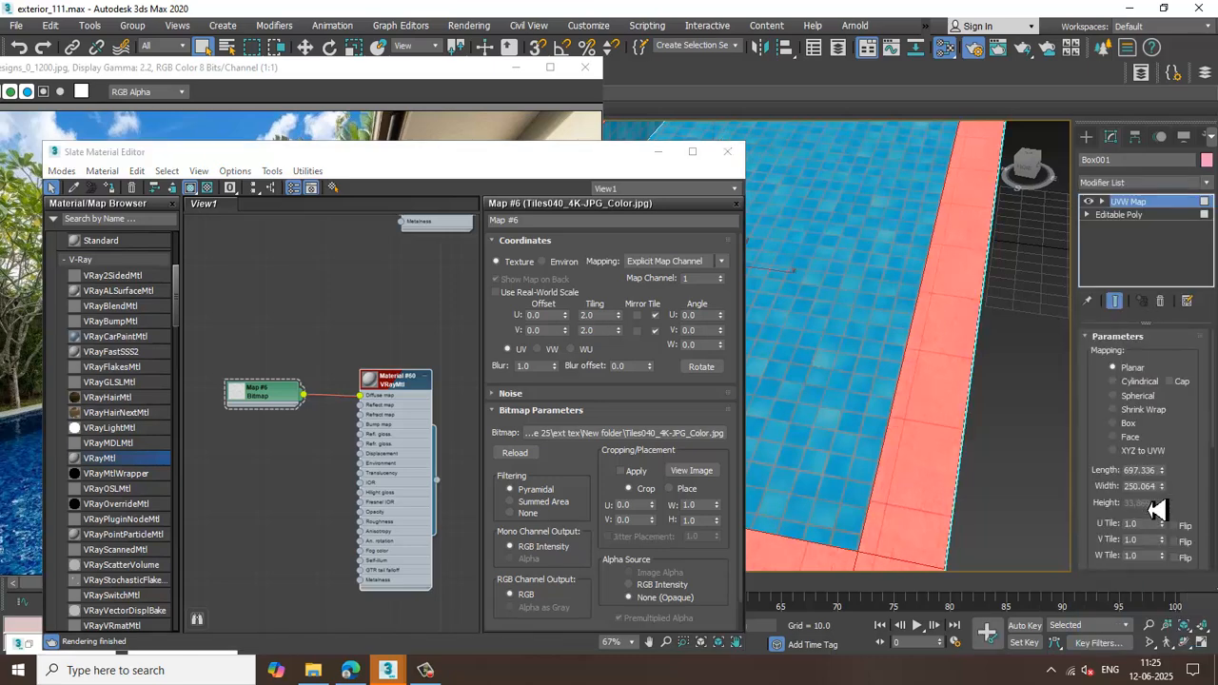
{"action": "left_click", "coordinate": [1113, 423]}
{"action": "scroll", "coordinate": [940, 406], "scroll_direction": "down", "scroll_amount": 5}
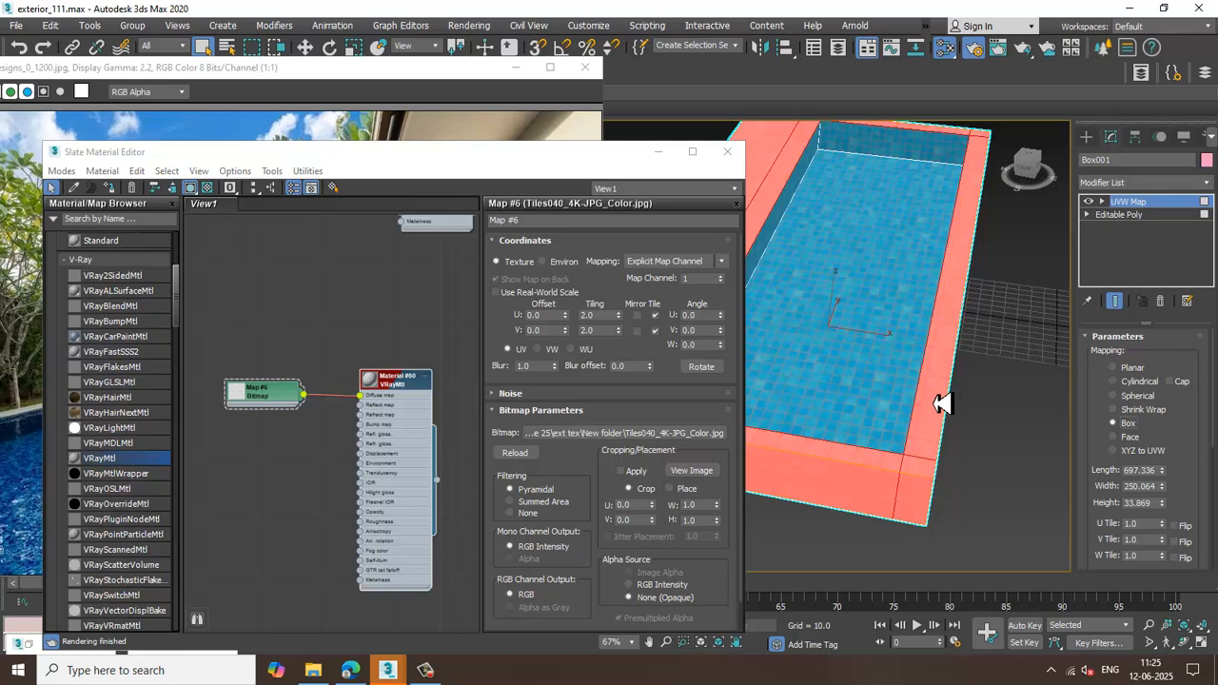
{"action": "scroll", "coordinate": [940, 405], "scroll_direction": "up", "scroll_amount": 6}
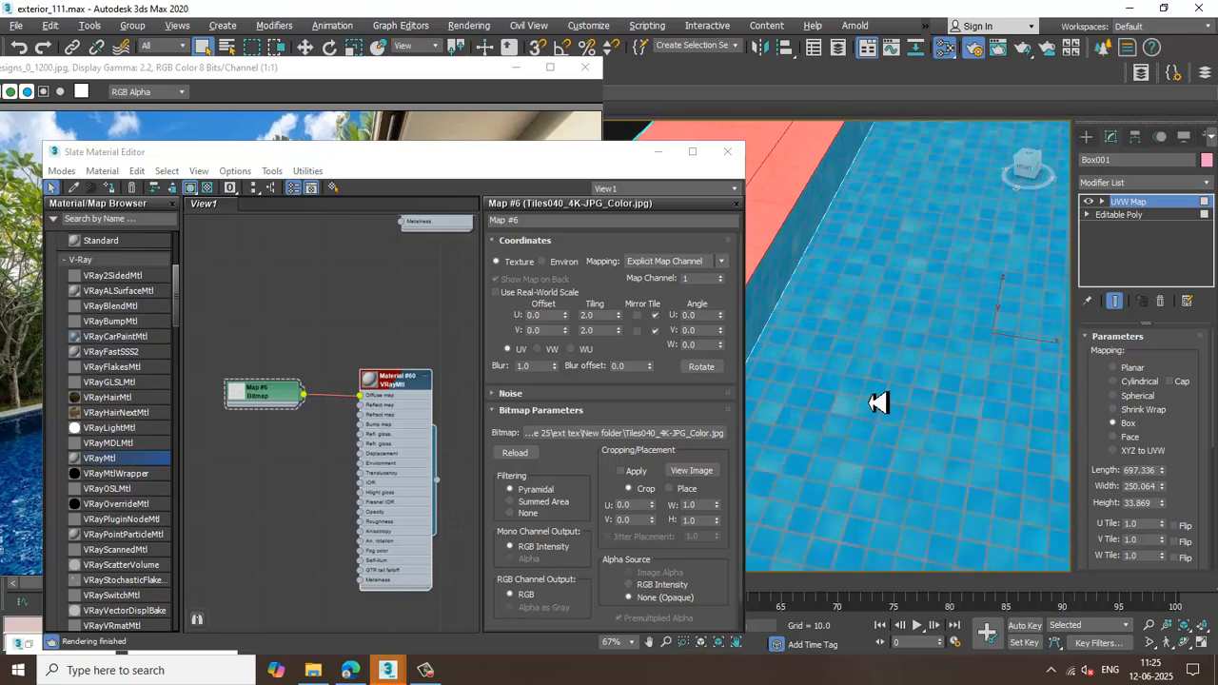
{"action": "scroll", "coordinate": [946, 388], "scroll_direction": "down", "scroll_amount": 6}
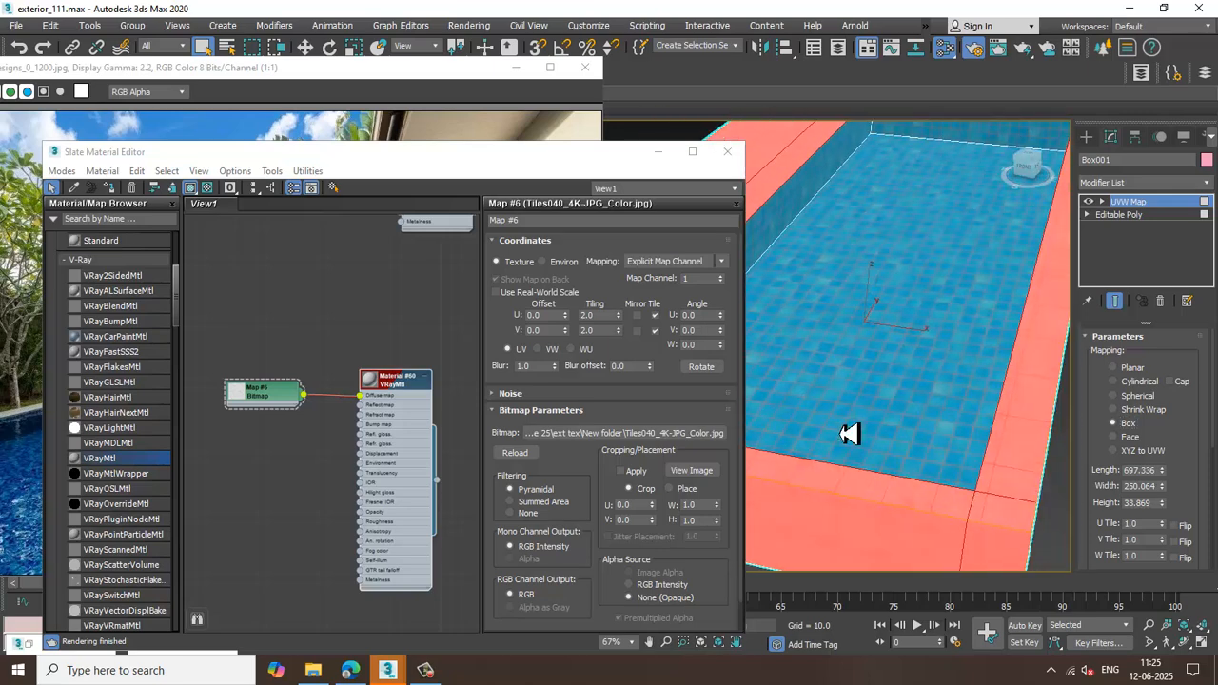
Load Tiles040_4K-JPG_Roughness.jpg as the surround material's diffuse roughness bitmap
{"action": "middle_click_drag", "start_coordinate": [331, 561], "coordinate": [357, 473]}
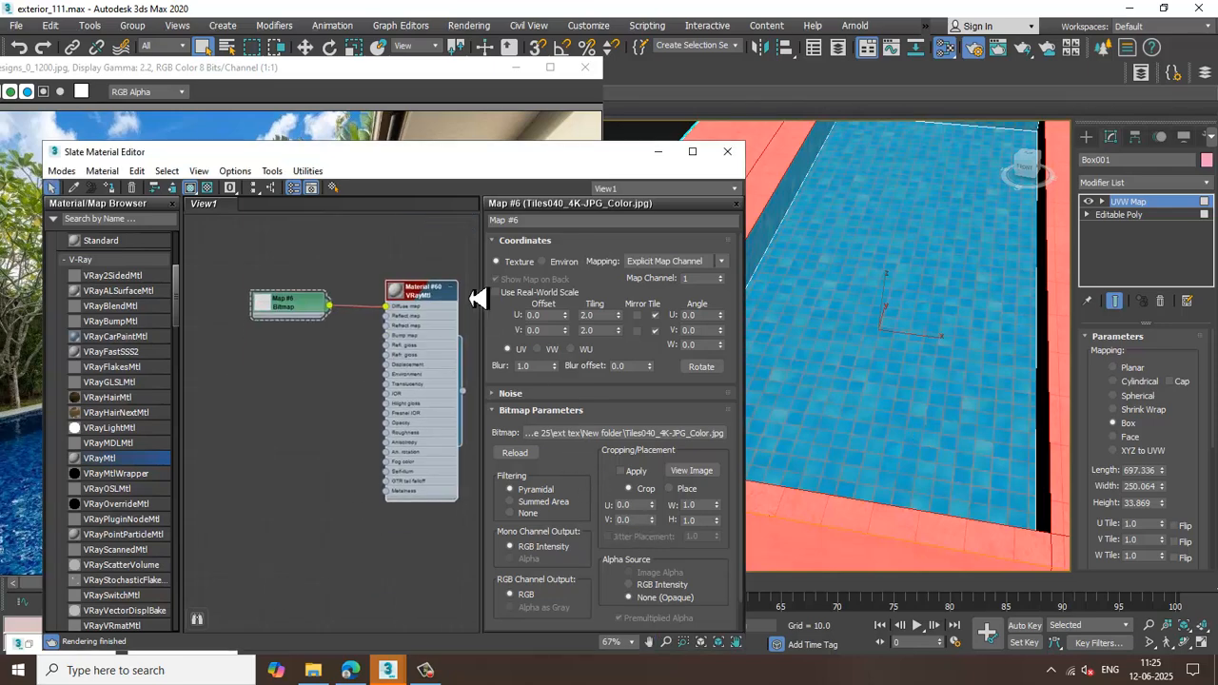
{"action": "double_click", "coordinate": [436, 305]}
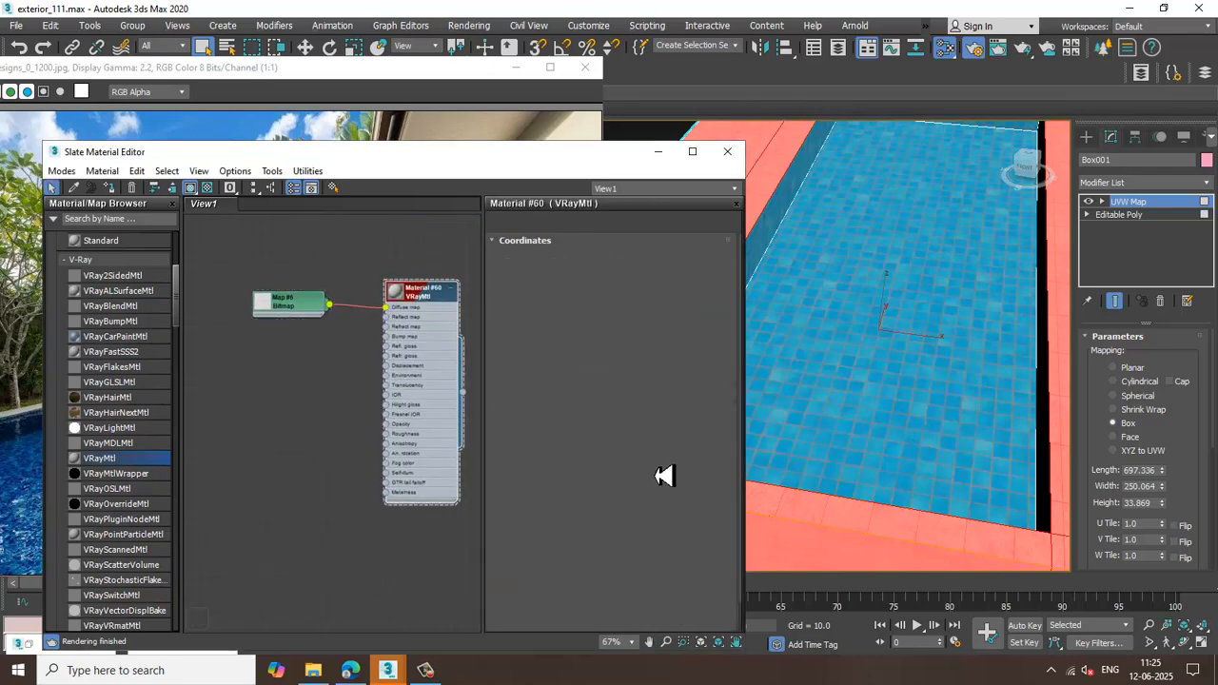
{"action": "scroll", "coordinate": [638, 521], "scroll_direction": "down", "scroll_amount": 3}
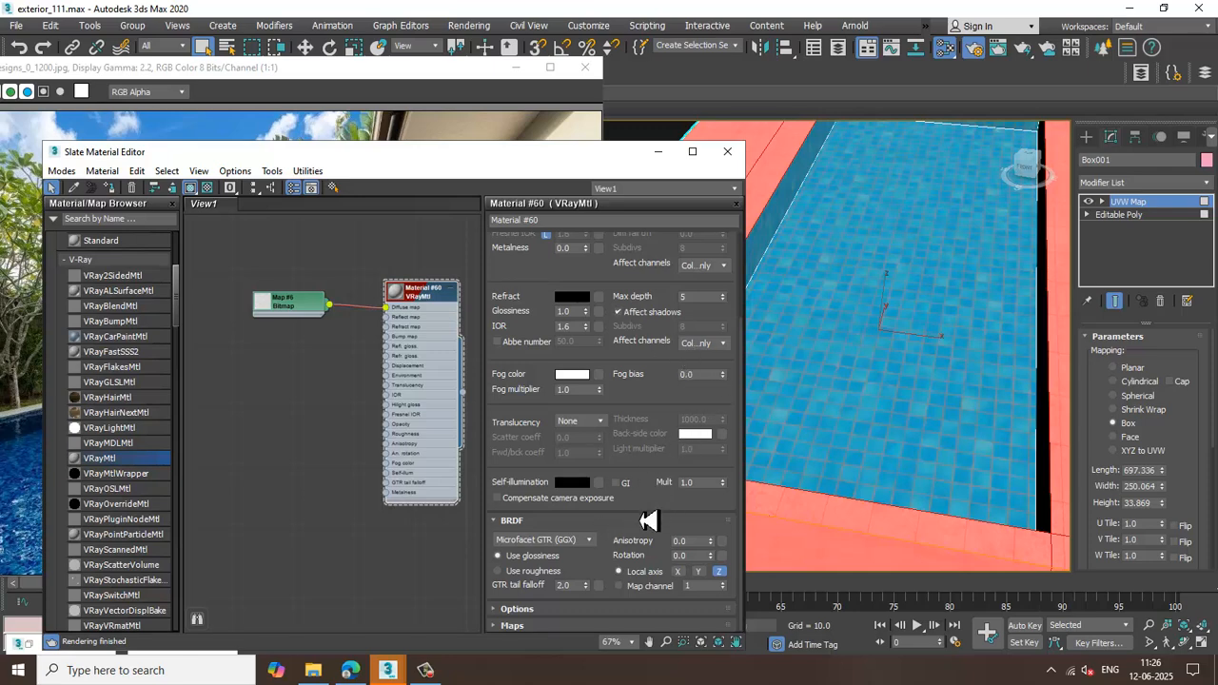
{"action": "left_click", "coordinate": [567, 630]}
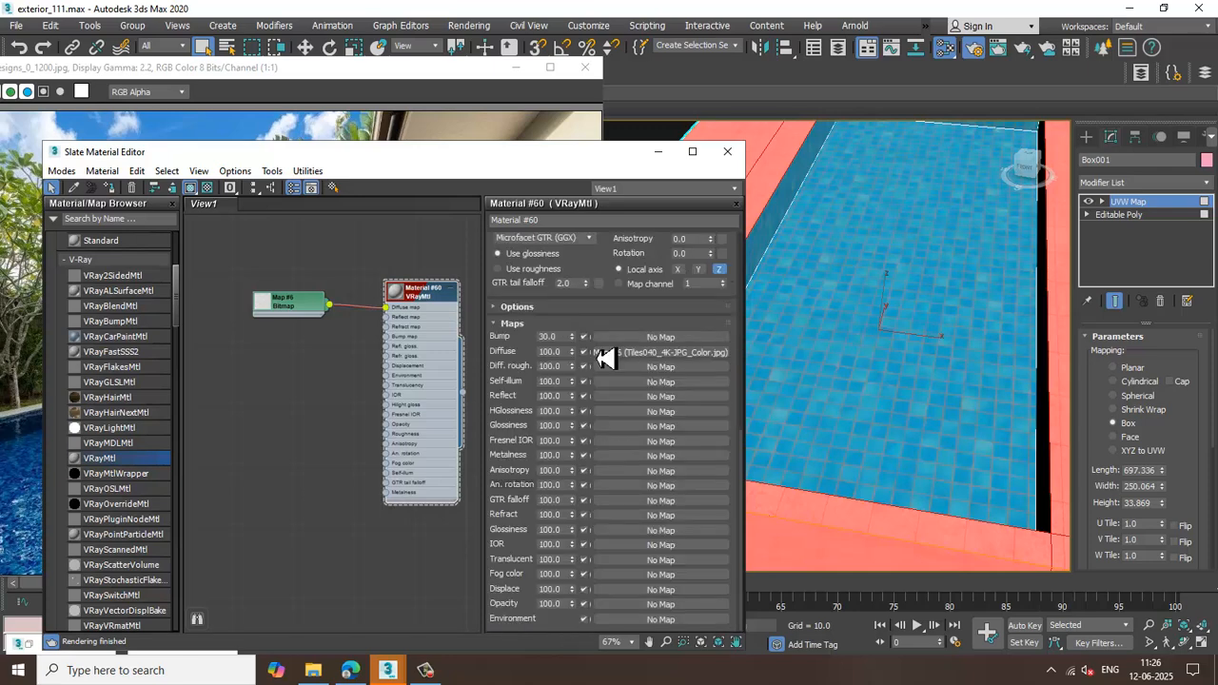
{"action": "left_click", "coordinate": [656, 379]}
{"action": "double_click", "coordinate": [467, 183]}
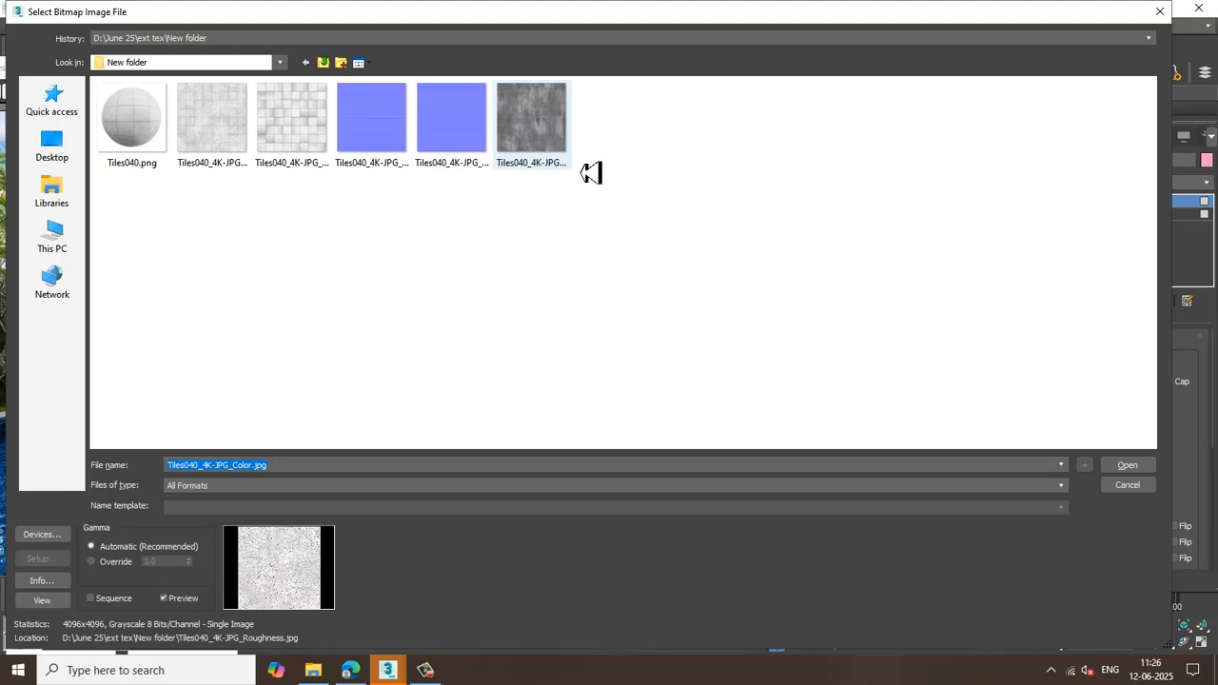
{"action": "double_click", "coordinate": [531, 163]}
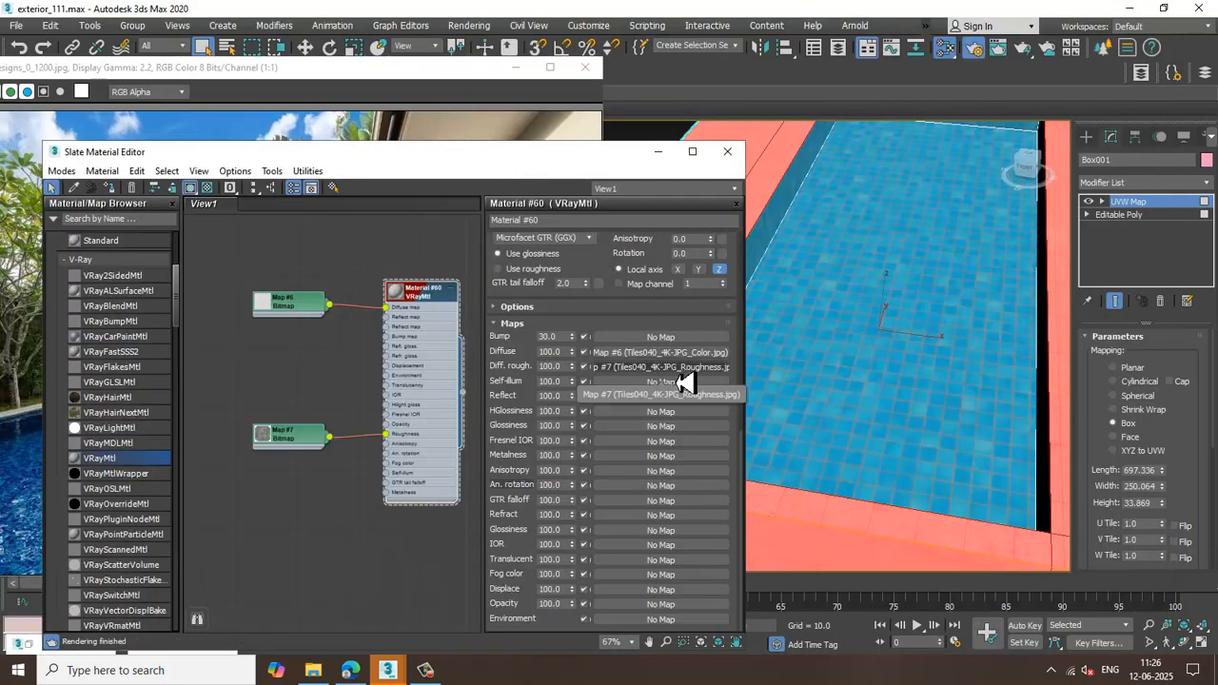
Set the roughness bitmap's U and V tiling to 2.0
{"action": "left_click", "coordinate": [647, 367]}
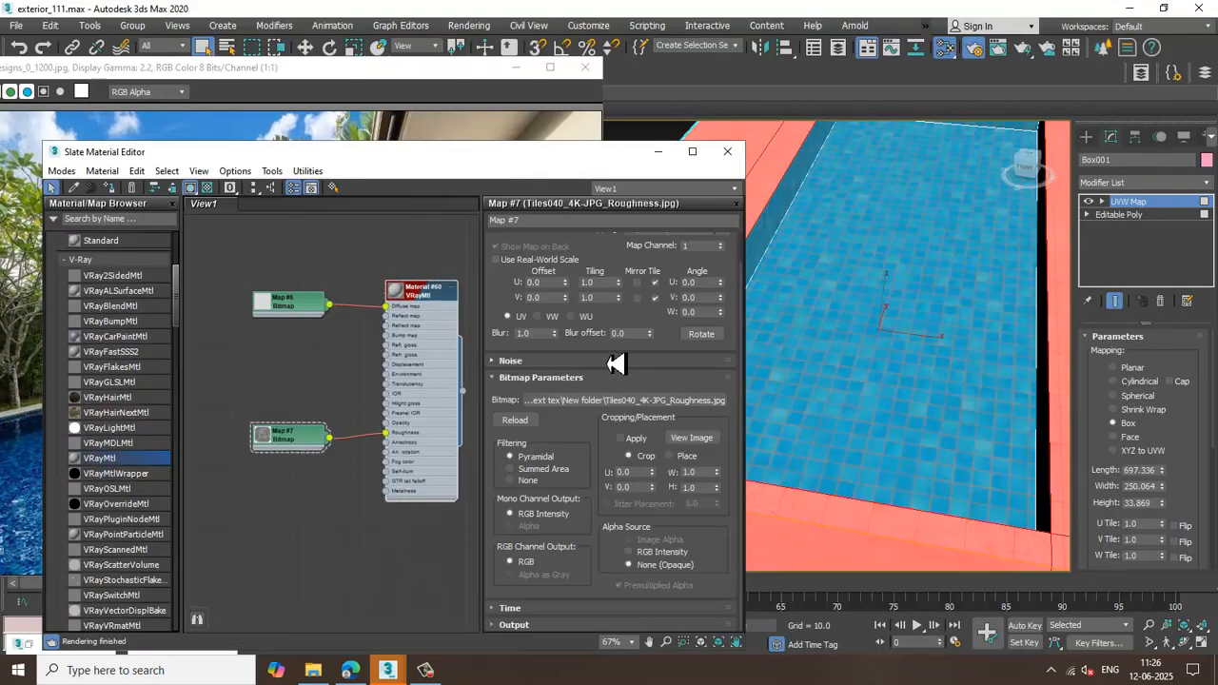
{"action": "double_click", "coordinate": [600, 282]}
{"action": "type", "text": "2"}
{"action": "key", "text": "Return"}
Add a VRayBump2Normal map and connect it to the surround material's bump map input
{"action": "scroll", "coordinate": [136, 512], "scroll_direction": "down", "scroll_amount": 7}
{"action": "scroll", "coordinate": [136, 512], "scroll_direction": "down", "scroll_amount": 15}
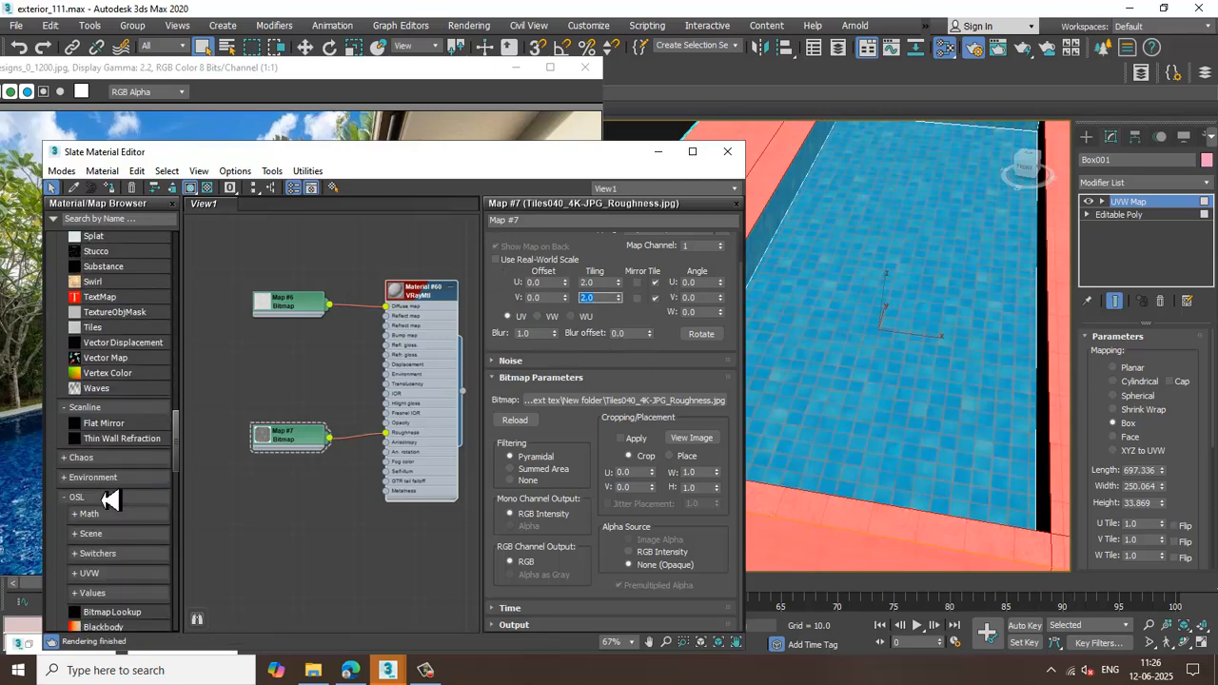
{"action": "scroll", "coordinate": [119, 505], "scroll_direction": "down", "scroll_amount": 5}
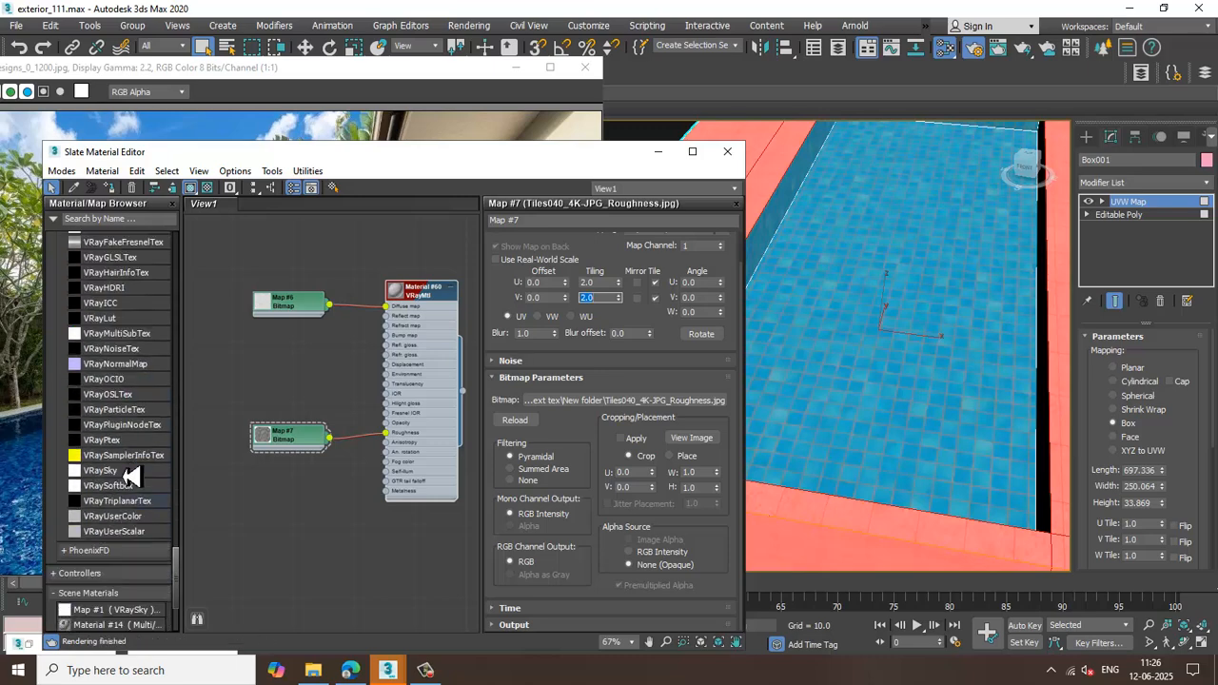
{"action": "scroll", "coordinate": [134, 433], "scroll_direction": "down", "scroll_amount": 5}
{"action": "scroll", "coordinate": [143, 519], "scroll_direction": "up", "scroll_amount": 20}
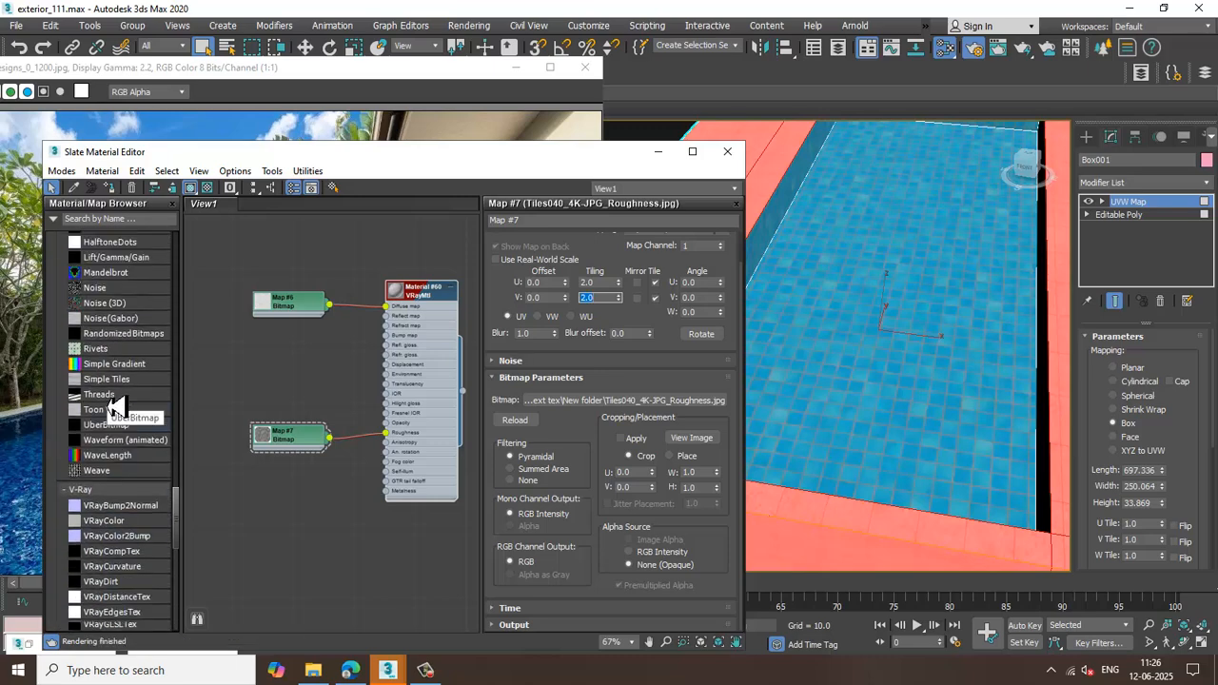
{"action": "scroll", "coordinate": [115, 408], "scroll_direction": "up", "scroll_amount": 15}
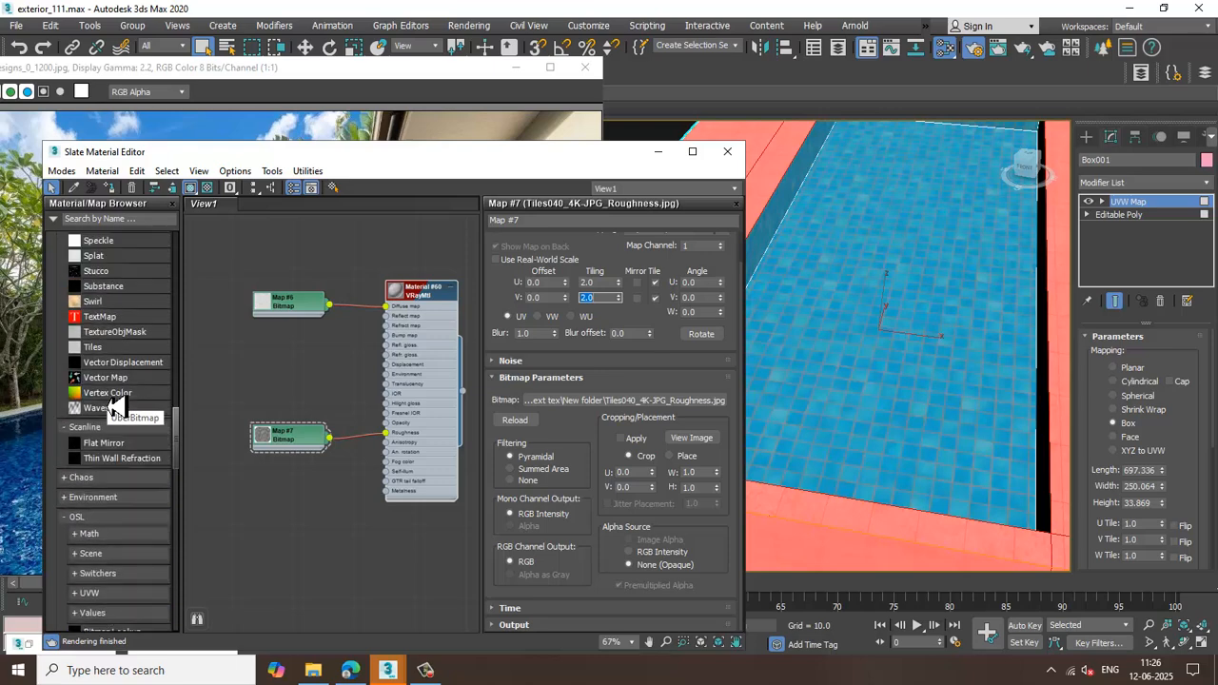
{"action": "scroll", "coordinate": [140, 489], "scroll_direction": "down", "scroll_amount": 15}
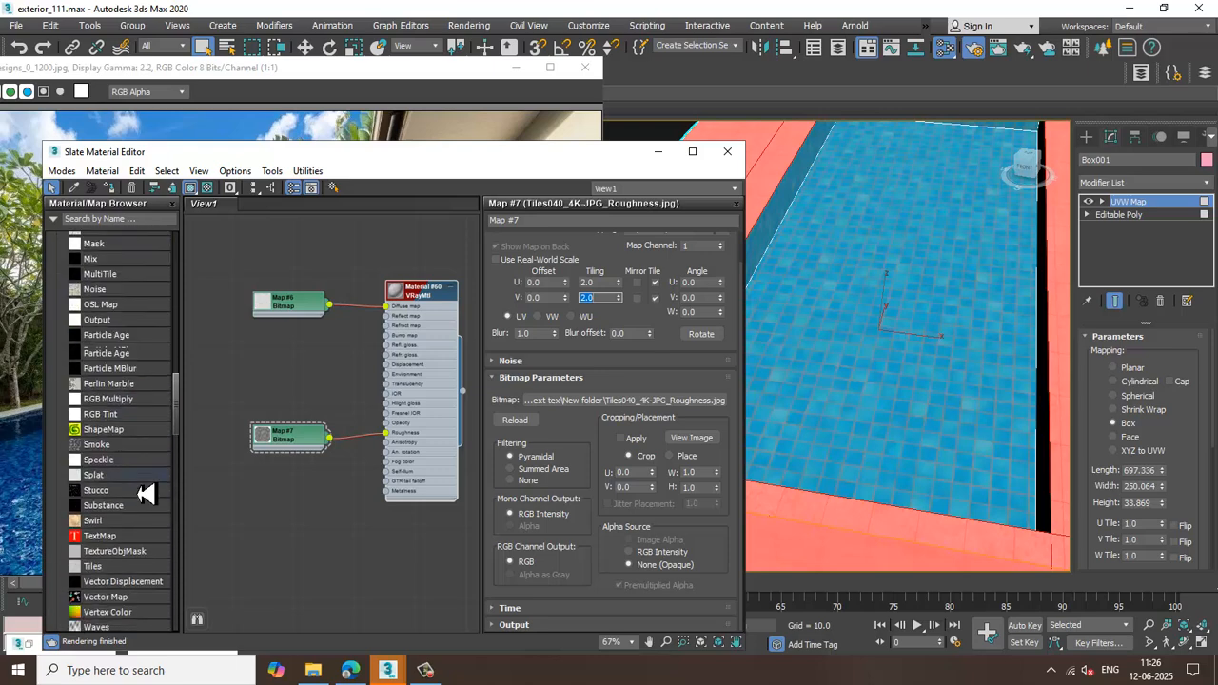
{"action": "scroll", "coordinate": [141, 502], "scroll_direction": "down", "scroll_amount": 1}
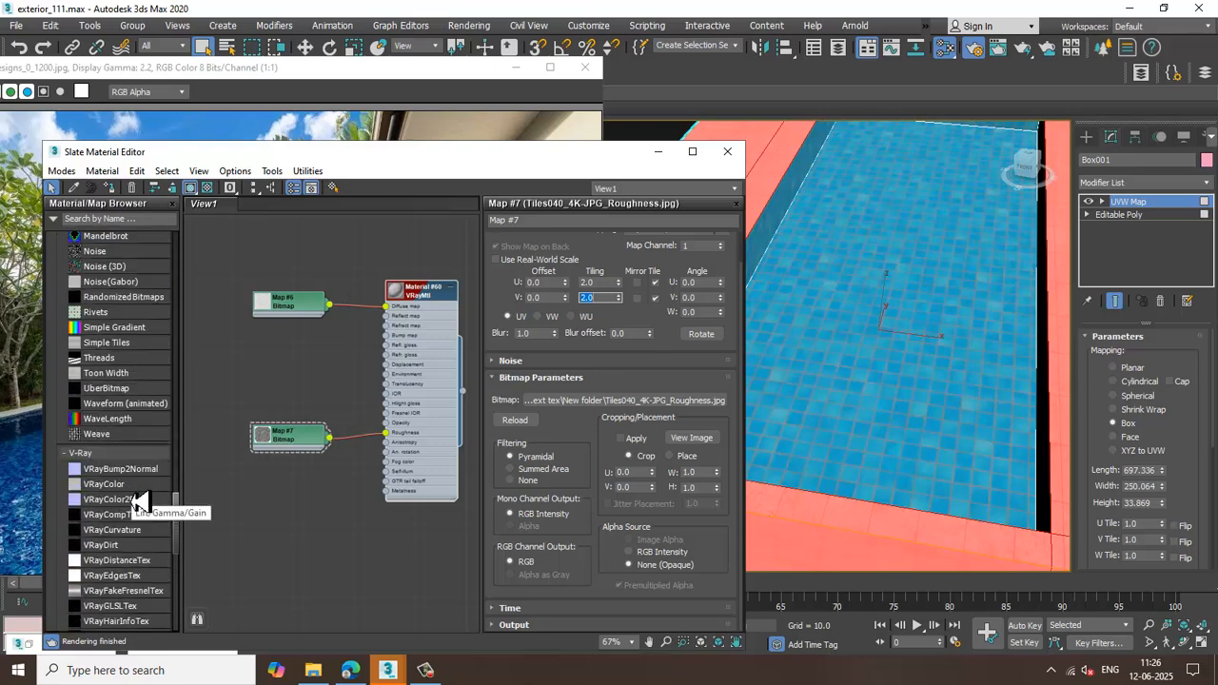
{"action": "left_click_drag", "start_coordinate": [142, 467], "coordinate": [385, 335]}
Load Tiles040_4K-JPG_NormalGL.jpg as the bitmap for the VRayBump2Normal map's bump map
{"action": "double_click", "coordinate": [314, 358]}
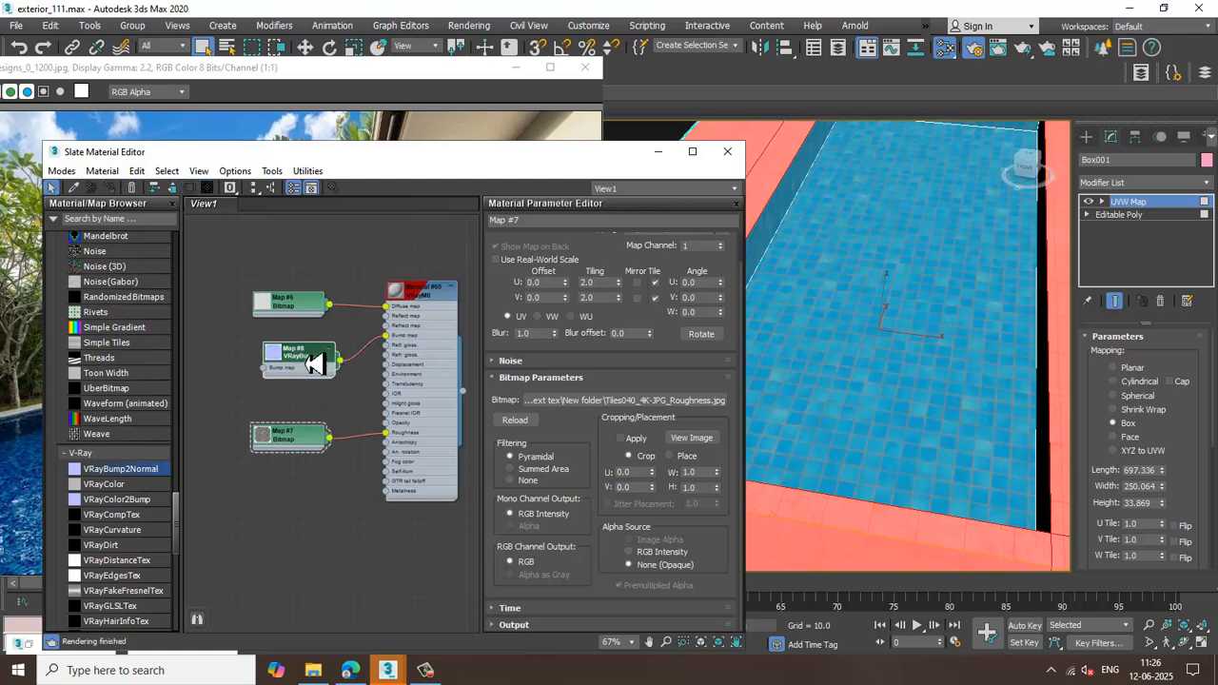
{"action": "left_click", "coordinate": [668, 275]}
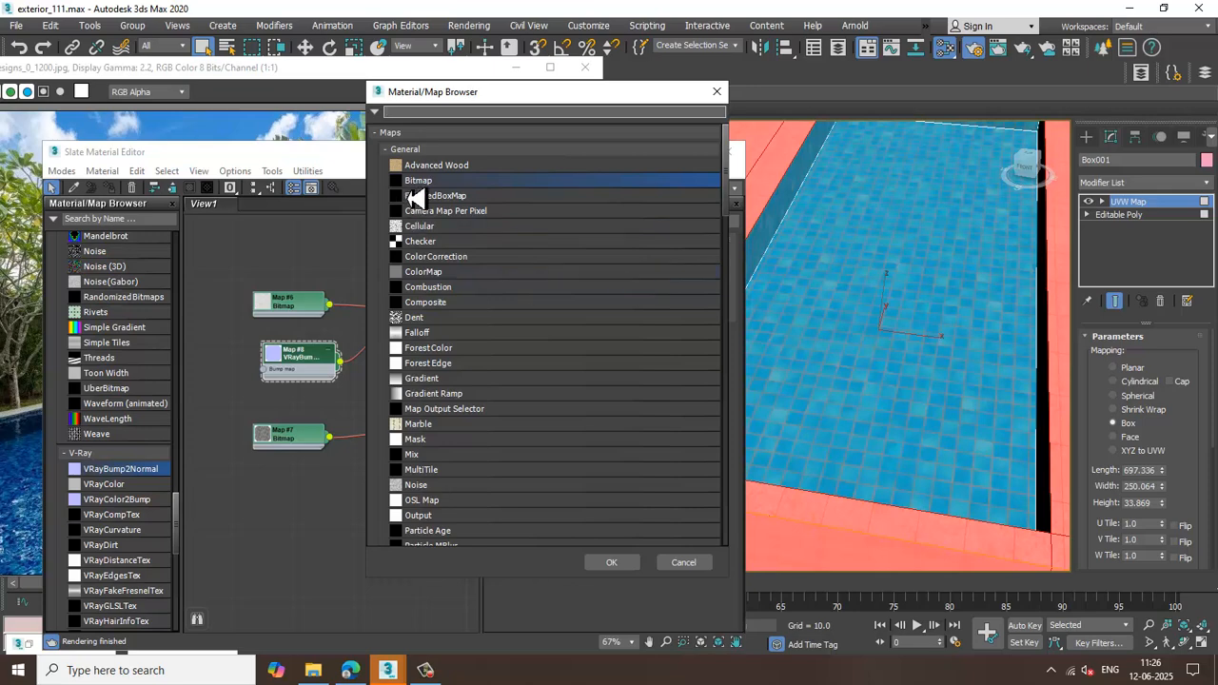
{"action": "double_click", "coordinate": [462, 181]}
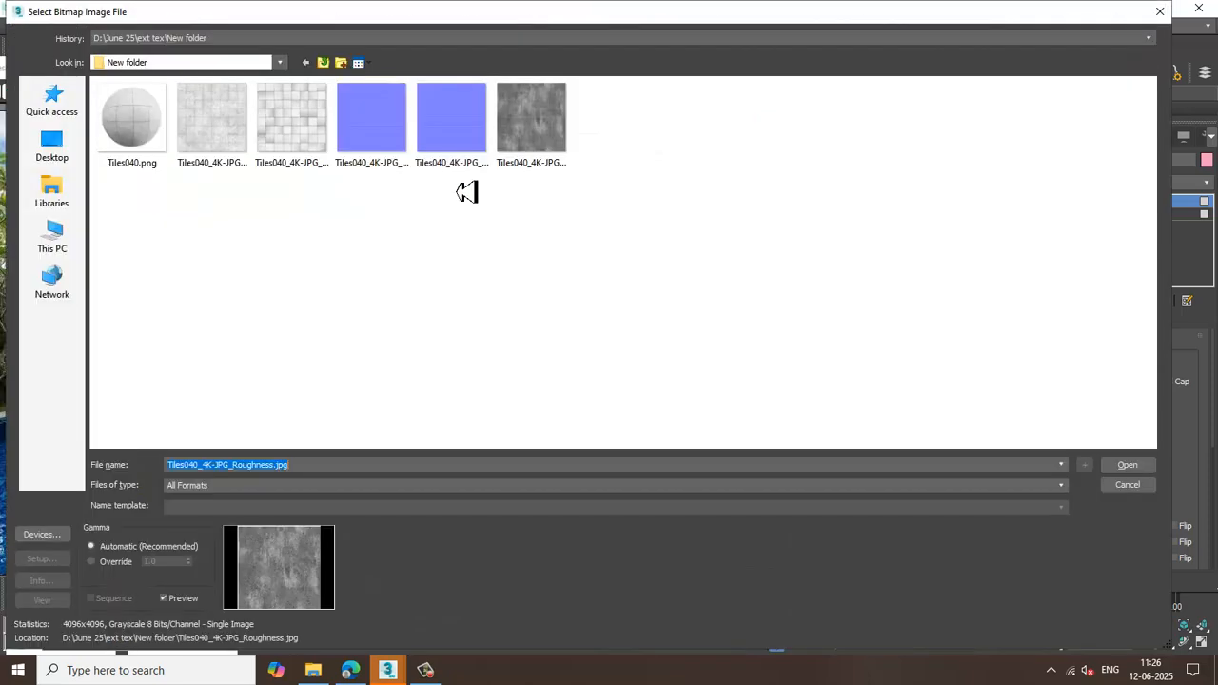
{"action": "left_click", "coordinate": [435, 114]}
{"action": "double_click", "coordinate": [435, 115]}
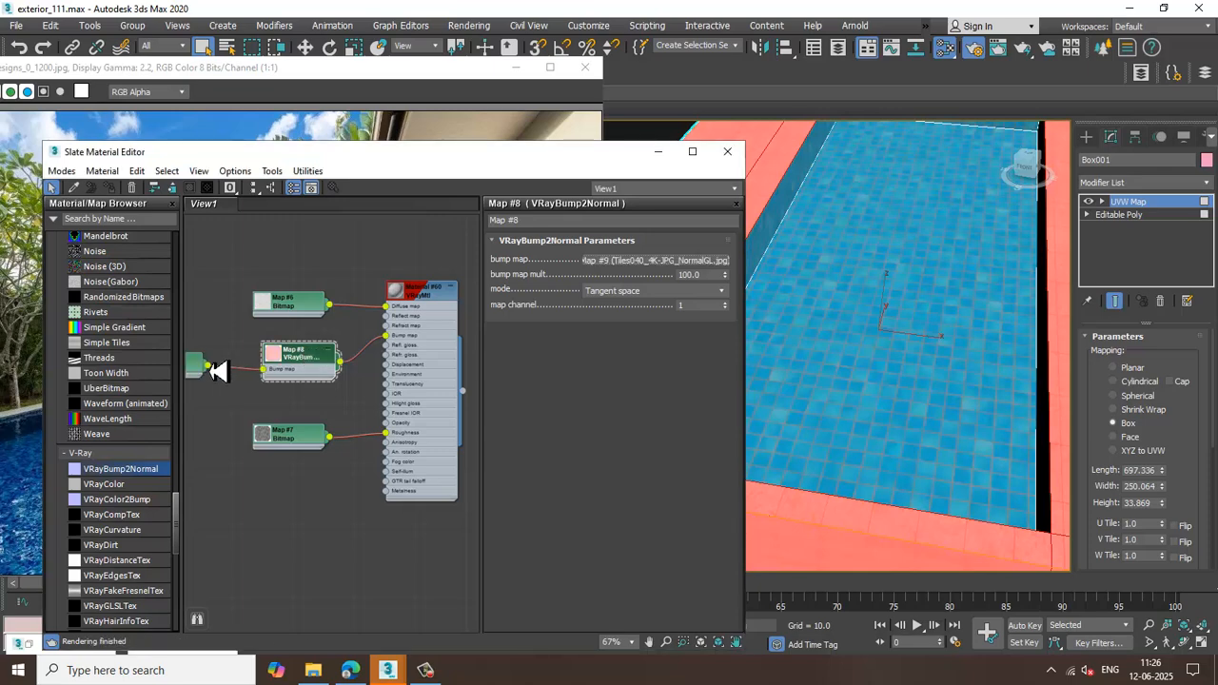
Set the normal bitmap's U and V tiling to 2.0
{"action": "double_click", "coordinate": [198, 366]}
{"action": "left_click_drag", "start_coordinate": [603, 316], "coordinate": [465, 299]}
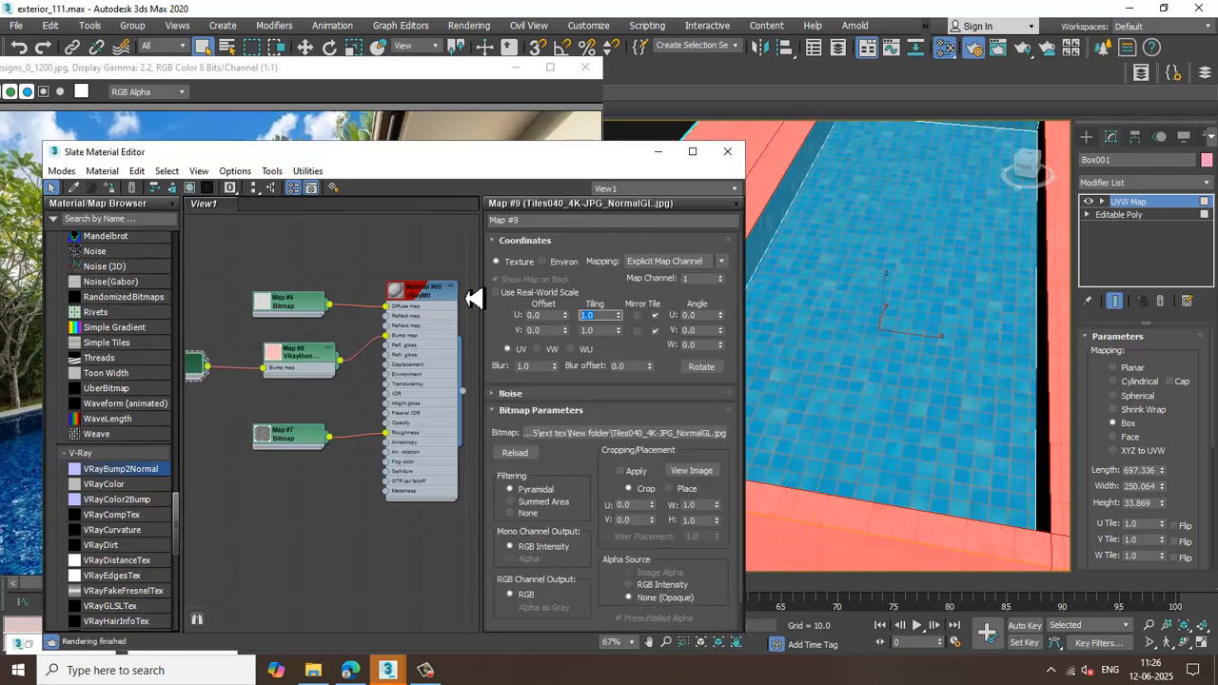
{"action": "type", "text": "2"}
{"action": "key", "text": "Tab"}
{"action": "type", "text": "2"}
{"action": "key", "text": "Return"}
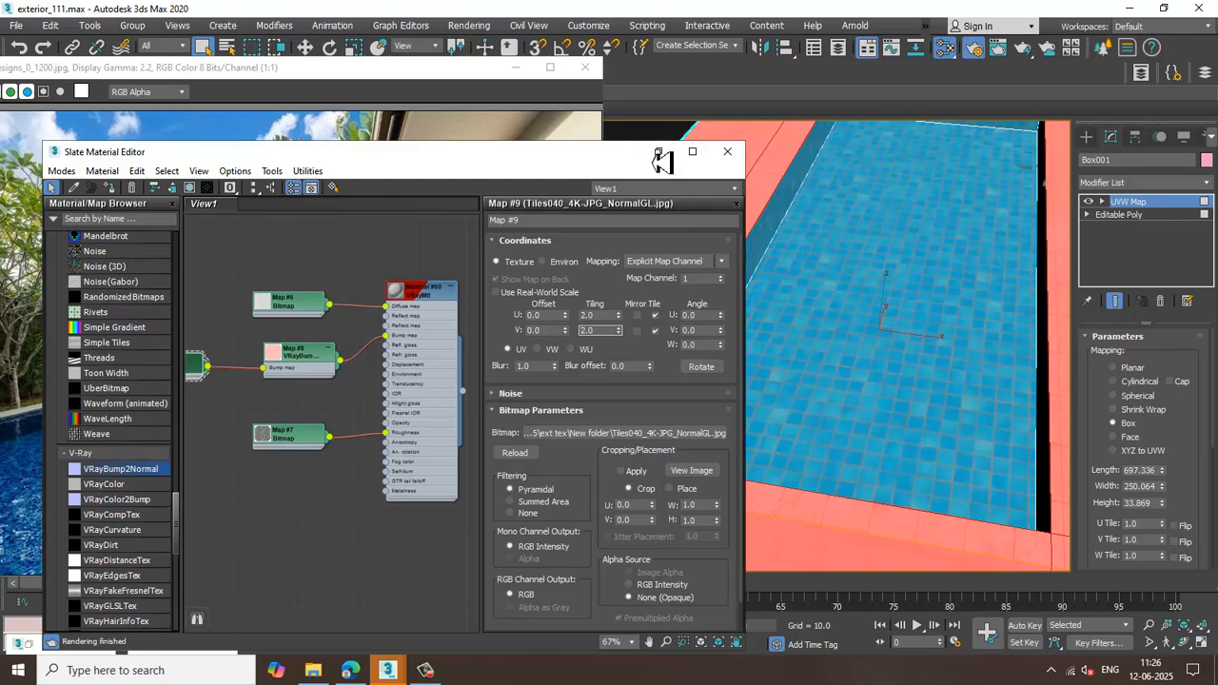
Close the material editor and convert the pool object with its UVW mapping to an Editable Poly
{"action": "left_click", "coordinate": [727, 152]}
{"action": "right_click", "coordinate": [693, 183]}
{"action": "mouse_move", "coordinate": [805, 353]}
{"action": "left_click", "coordinate": [918, 369]}
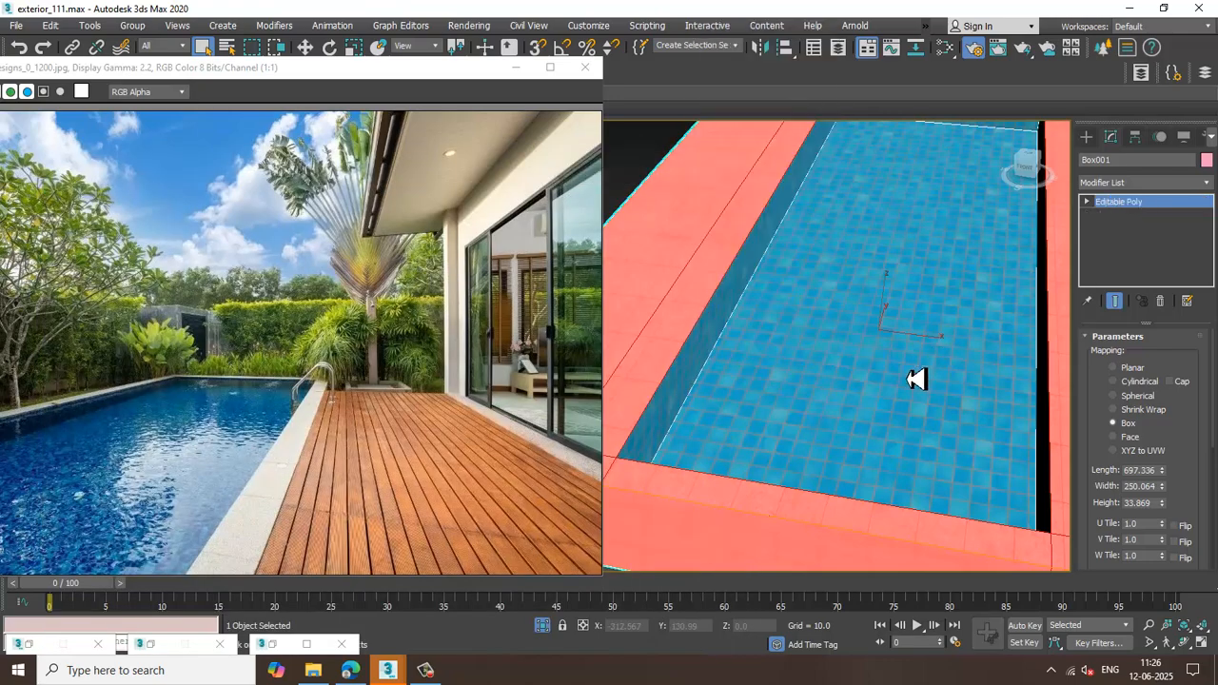
Deselect the pool object and end isolation to bring back the rest of the exterior scene
{"action": "scroll", "coordinate": [864, 402], "scroll_direction": "down", "scroll_amount": 5}
{"action": "left_click", "coordinate": [816, 557]}
{"action": "scroll", "coordinate": [893, 481], "scroll_direction": "up", "scroll_amount": 4}
{"action": "middle_click_drag", "start_coordinate": [945, 502], "coordinate": [764, 584]}
{"action": "middle_click_drag", "start_coordinate": [905, 435], "coordinate": [831, 449]}
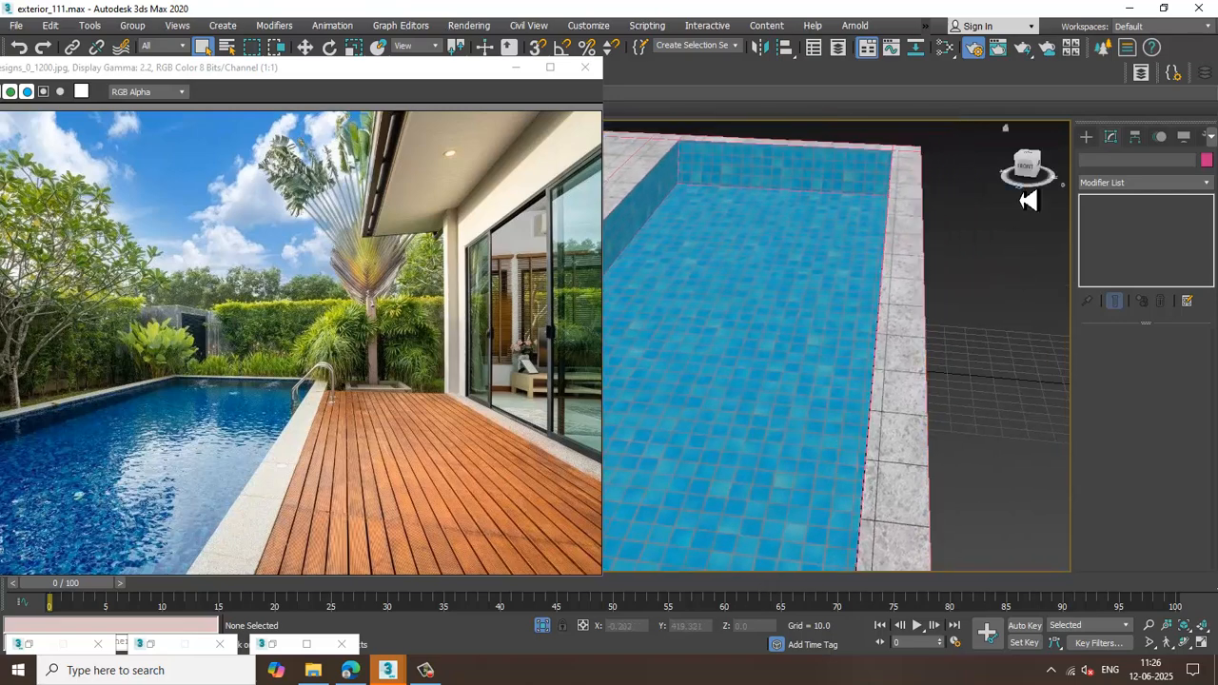
{"action": "right_click", "coordinate": [1018, 193]}
{"action": "right_click", "coordinate": [970, 218]}
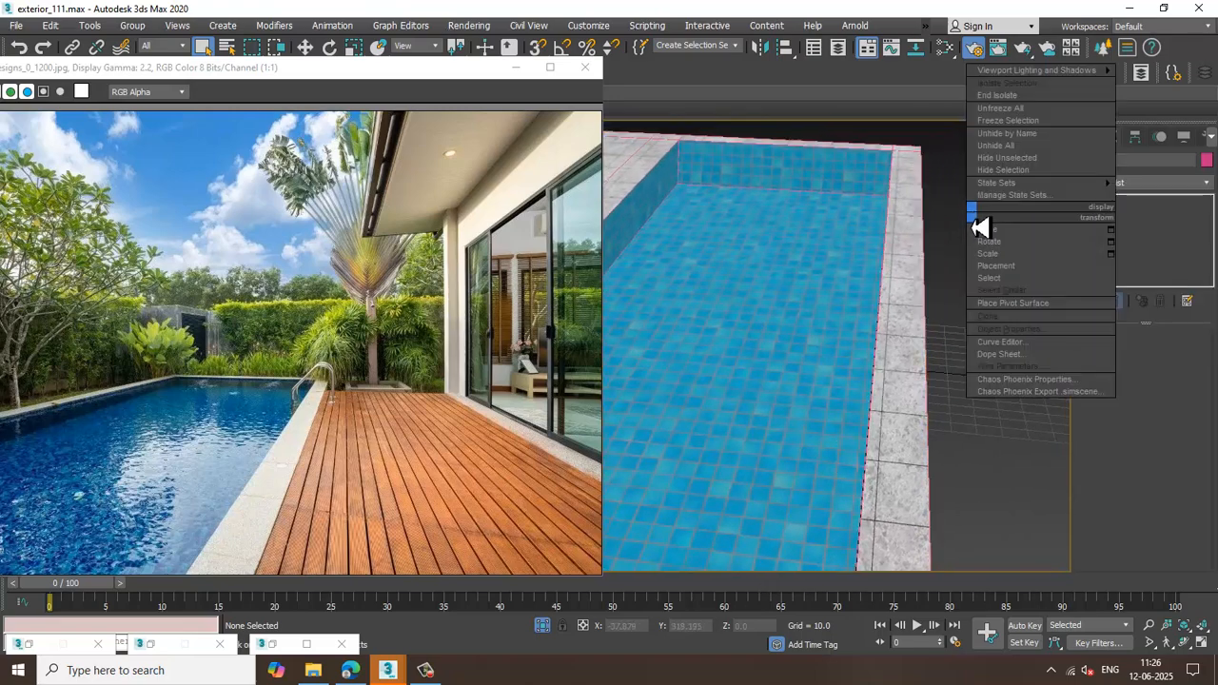
{"action": "left_click", "coordinate": [1006, 96]}
Examine the tiled surround and water from a low view along the pool, with the reference photo minimized
{"action": "scroll", "coordinate": [919, 353], "scroll_direction": "up", "scroll_amount": 6}
{"action": "scroll", "coordinate": [837, 381], "scroll_direction": "down", "scroll_amount": 8}
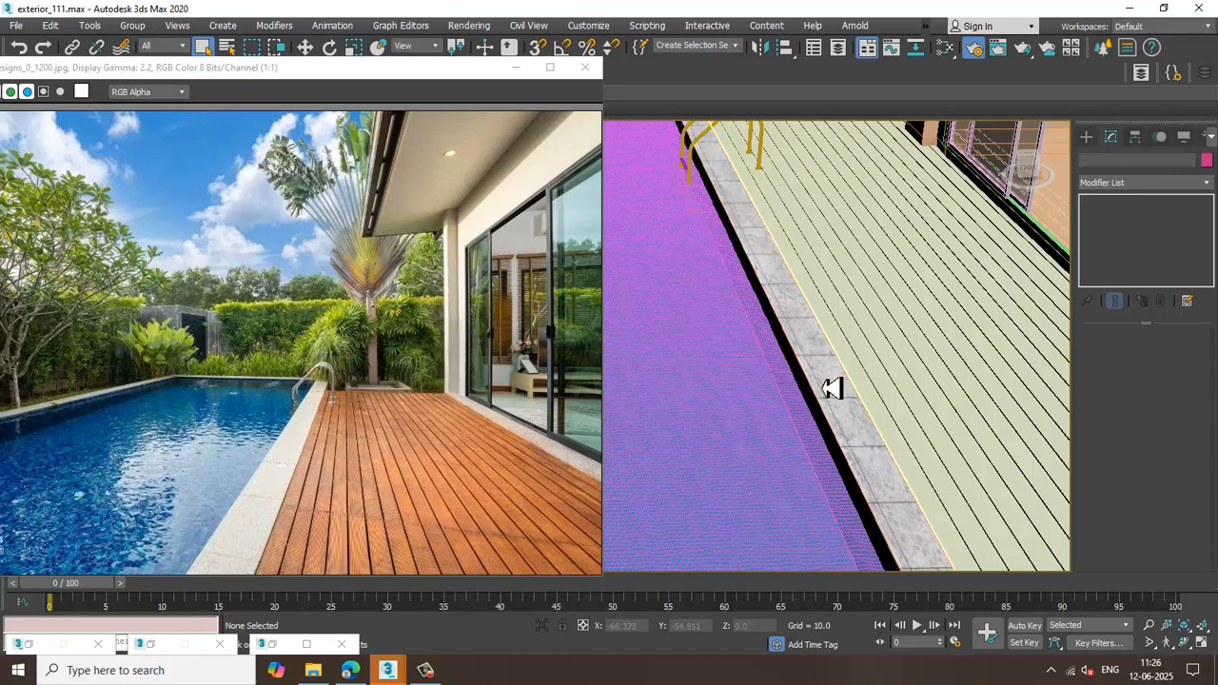
{"action": "scroll", "coordinate": [857, 390], "scroll_direction": "up", "scroll_amount": 6}
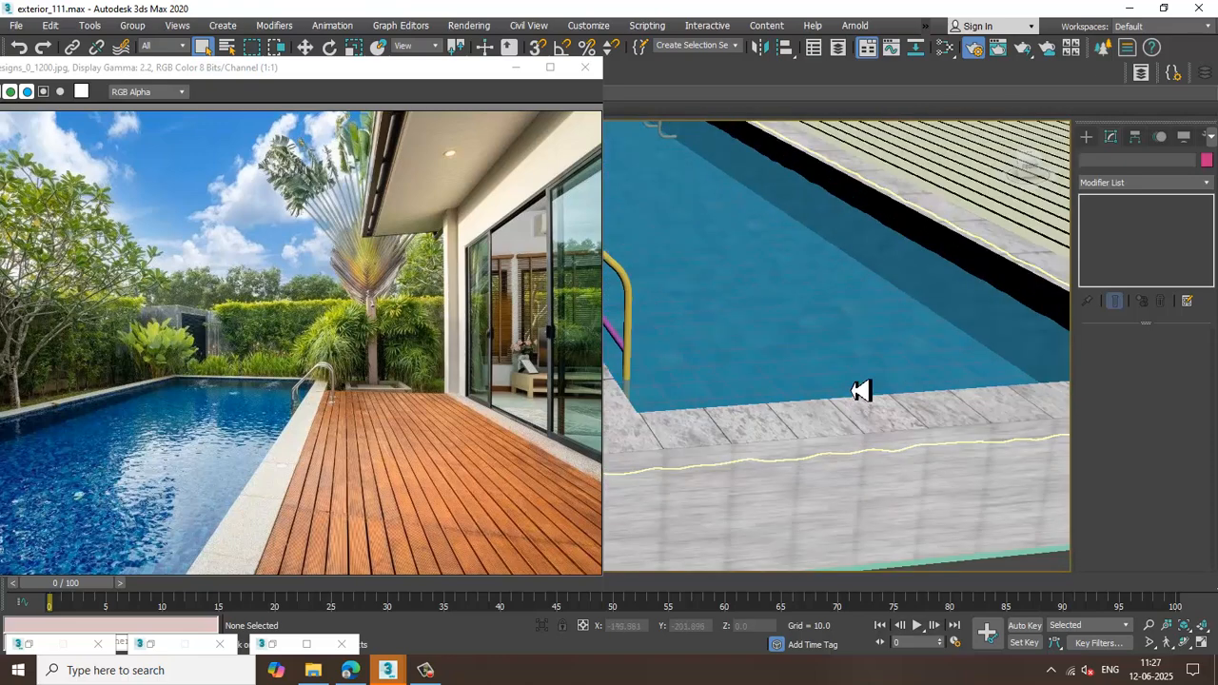
{"action": "scroll", "coordinate": [861, 390], "scroll_direction": "down", "scroll_amount": 5}
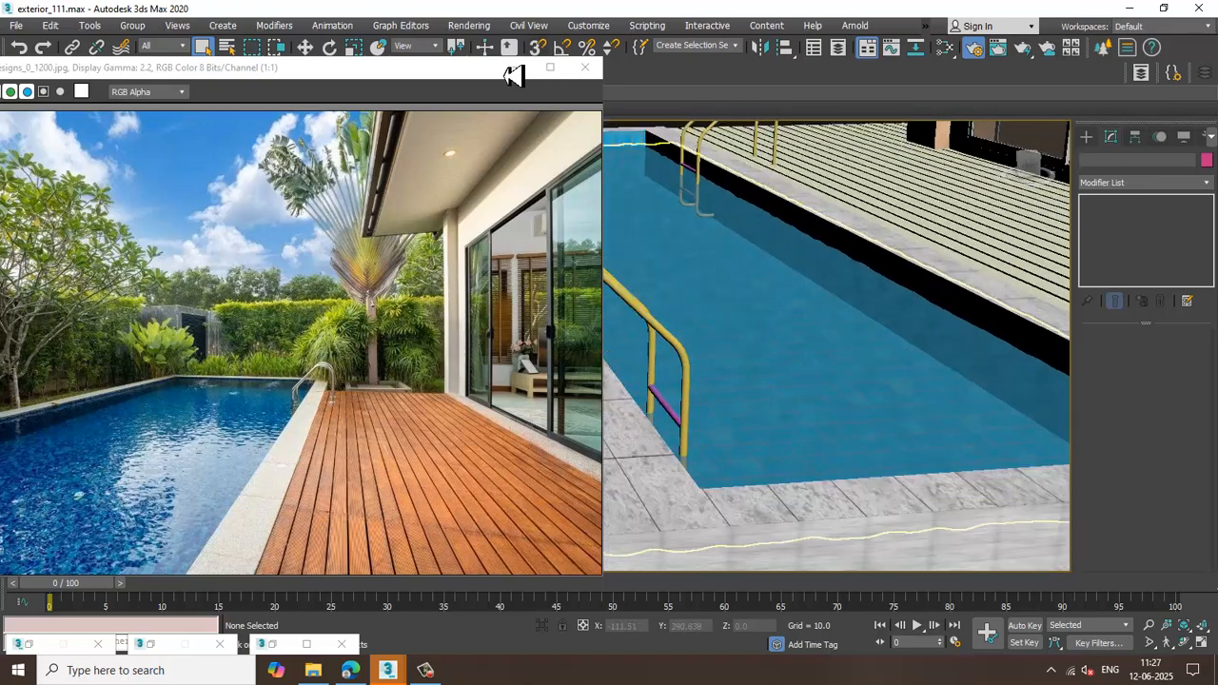
{"action": "middle_click_drag", "start_coordinate": [756, 305], "coordinate": [510, 398], "text": "alt"}
{"action": "left_click", "coordinate": [517, 68]}
{"action": "scroll", "coordinate": [708, 251], "scroll_direction": "up", "scroll_amount": 3}
{"action": "scroll", "coordinate": [571, 387], "scroll_direction": "down", "scroll_amount": 3}
{"action": "scroll", "coordinate": [580, 383], "scroll_direction": "up", "scroll_amount": 3}
{"action": "middle_click_drag", "start_coordinate": [580, 384], "coordinate": [565, 465]}
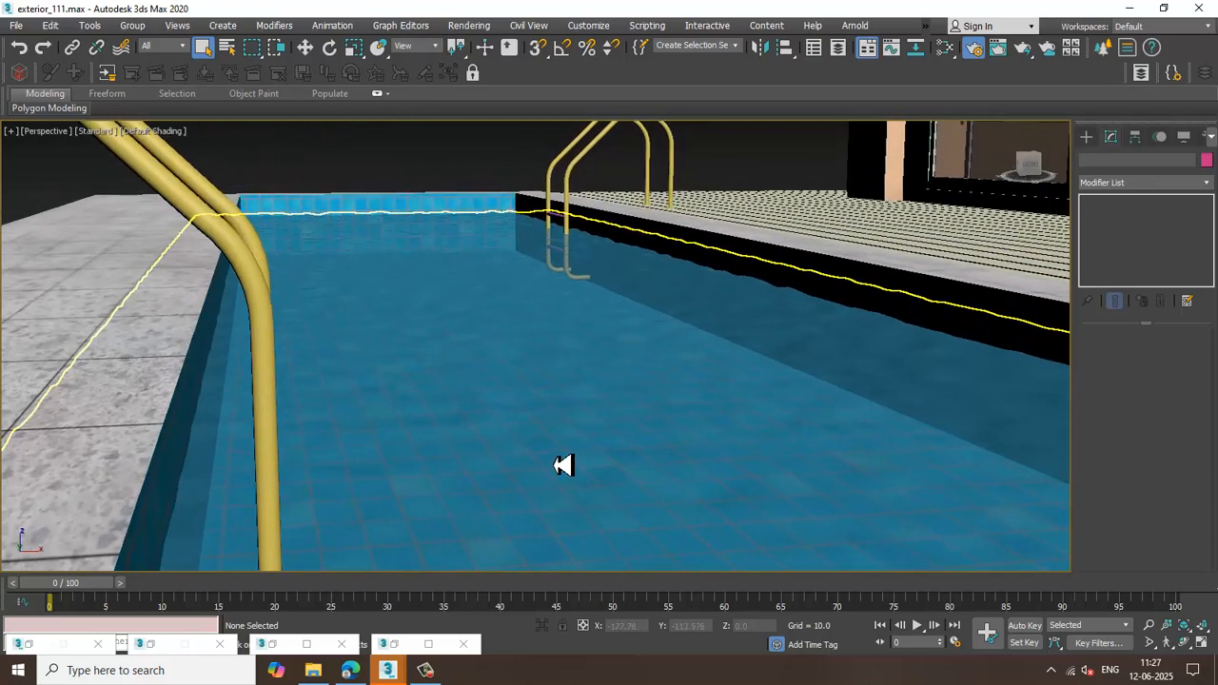
Select all objects in the scene, convert them to Editable Poly, and clear the selection
{"action": "left_click", "coordinate": [485, 28]}
{"action": "left_click", "coordinate": [361, 160]}
{"action": "key", "text": "ctrl+a"}
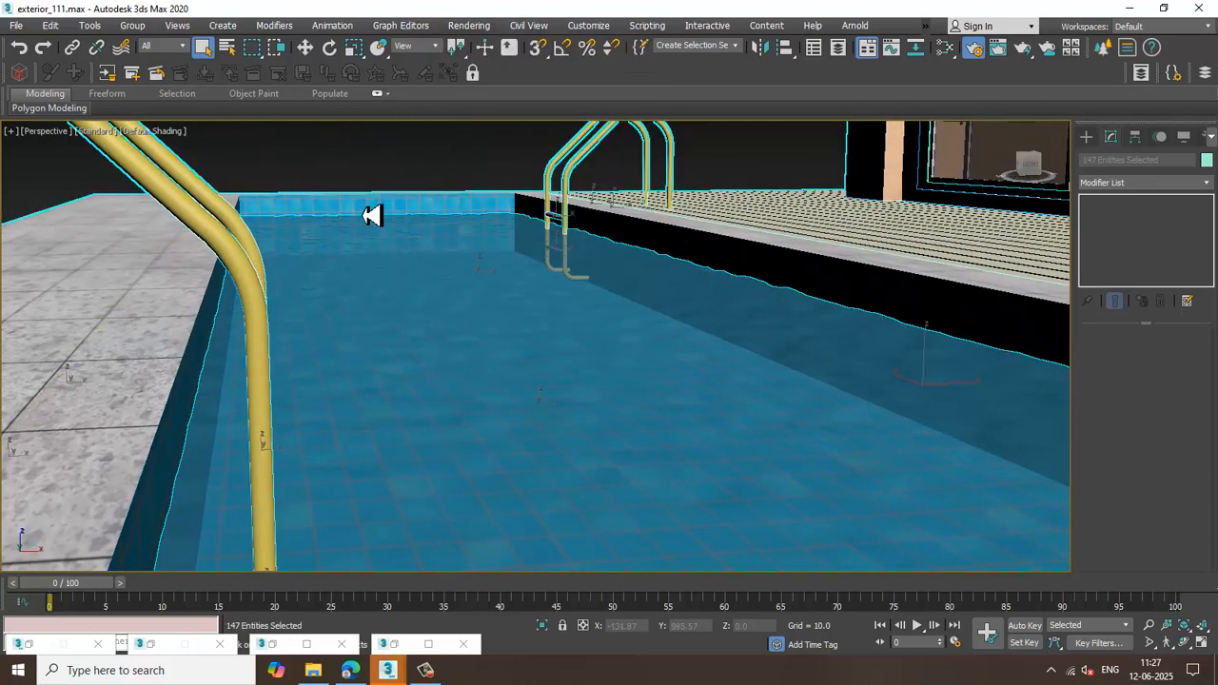
{"action": "right_click", "coordinate": [375, 212]}
{"action": "mouse_move", "coordinate": [460, 368]}
{"action": "left_click", "coordinate": [543, 385]}
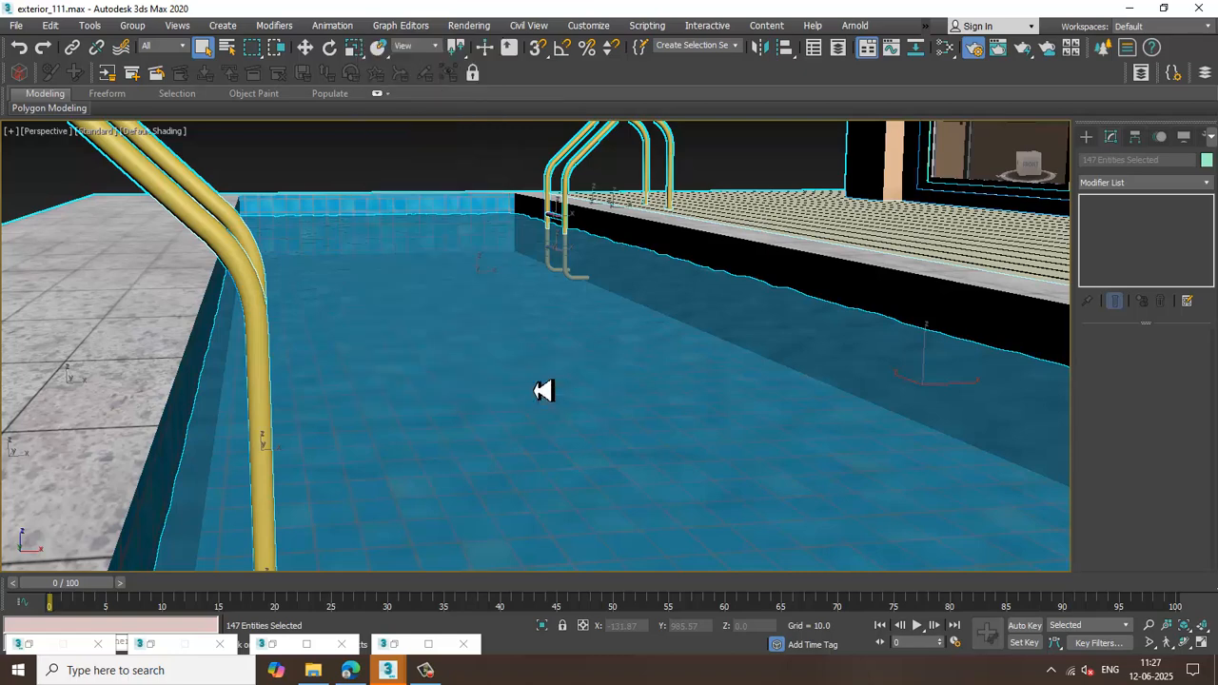
{"action": "left_click", "coordinate": [428, 175]}
Run a test render of the pool view, then stop it and close the frame buffer
{"action": "left_click", "coordinate": [478, 29]}
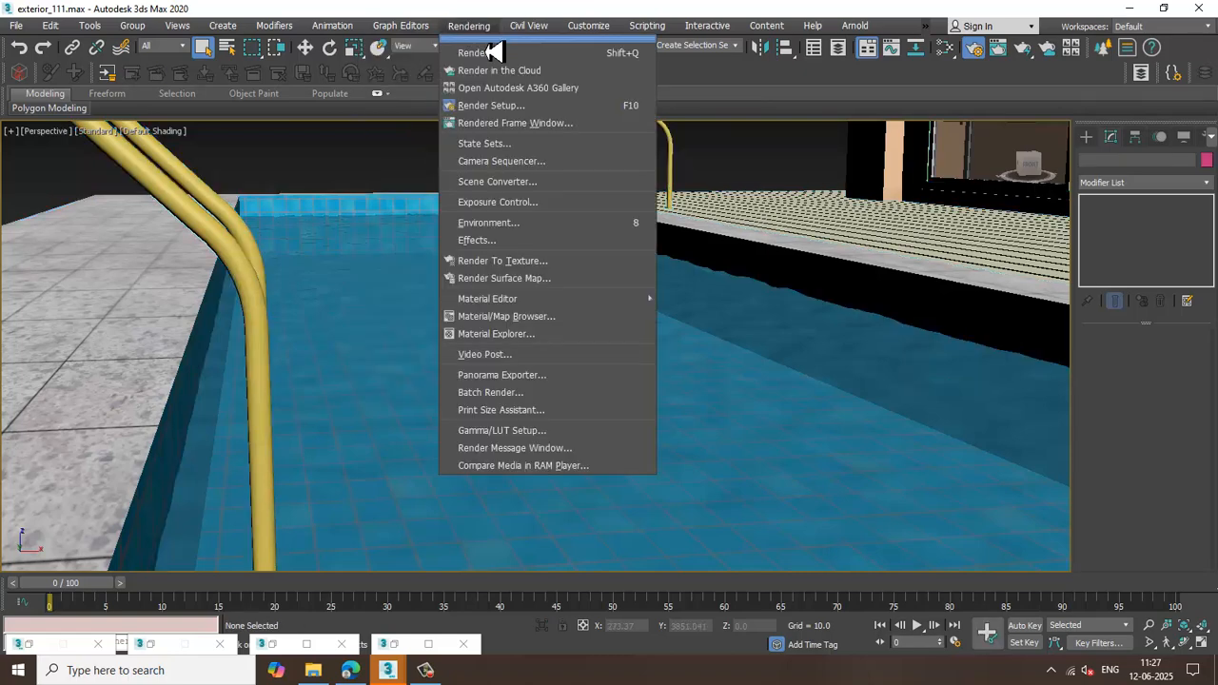
{"action": "left_click", "coordinate": [499, 64]}
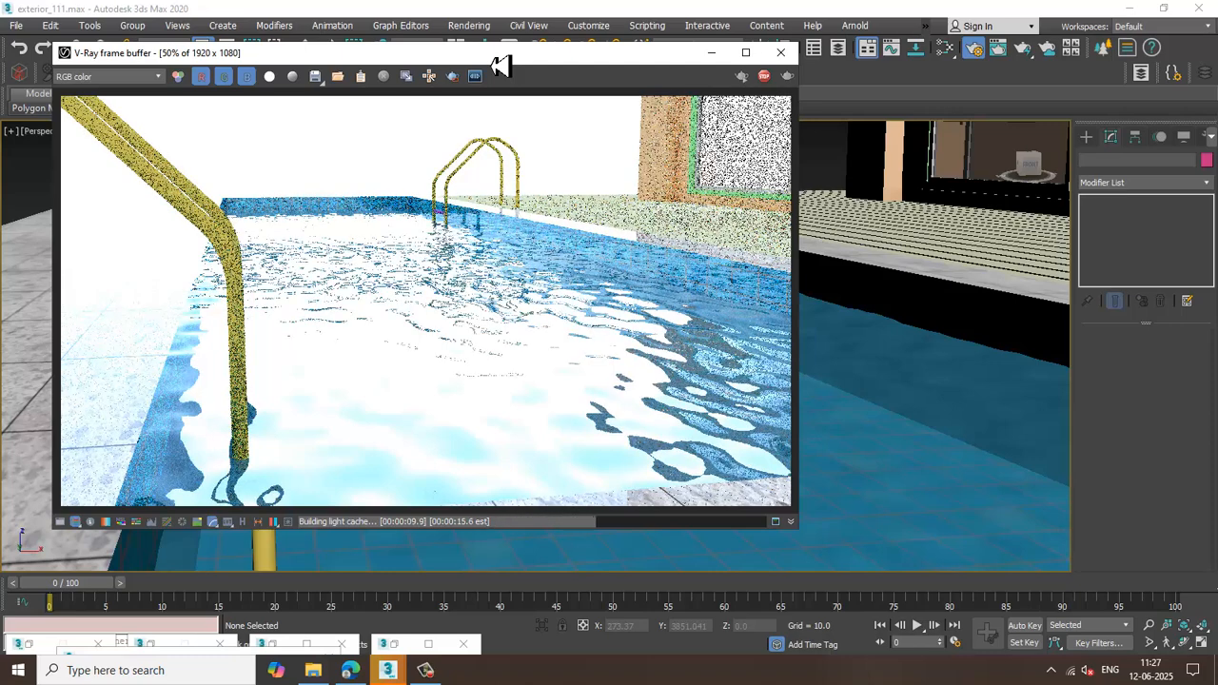
{"action": "key", "text": "Escape"}
{"action": "left_click", "coordinate": [781, 55]}
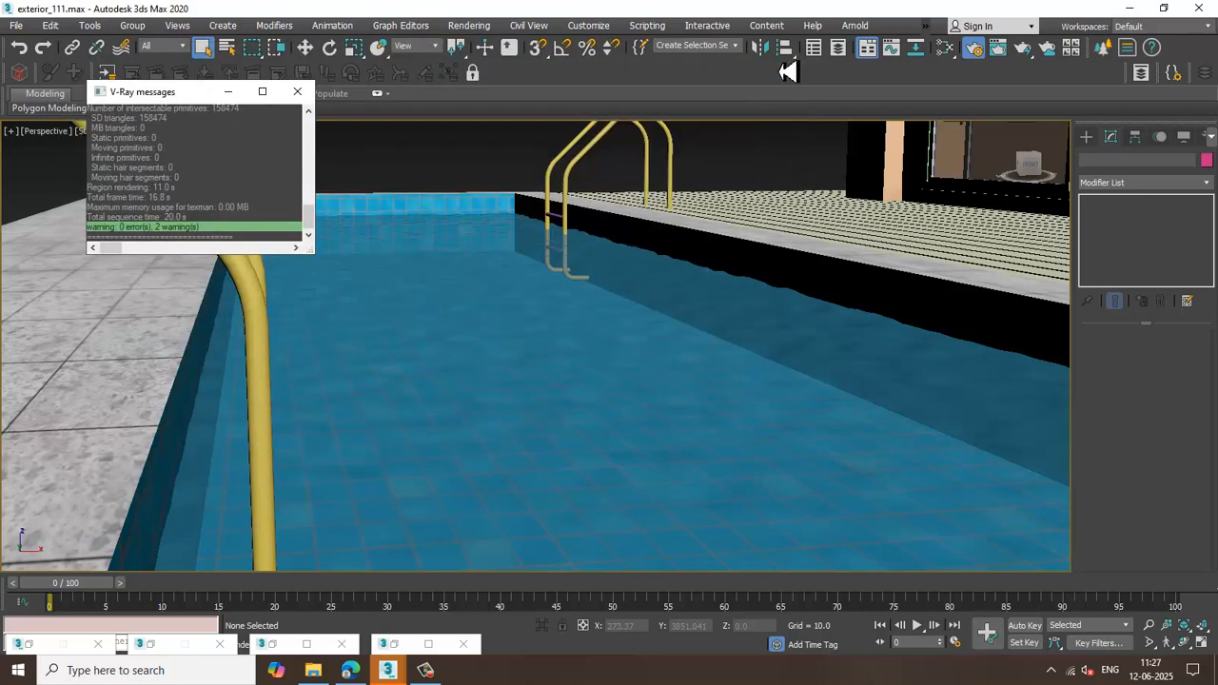
Clear the existing environment map in the Environment and Effects settings
{"action": "left_click", "coordinate": [469, 26]}
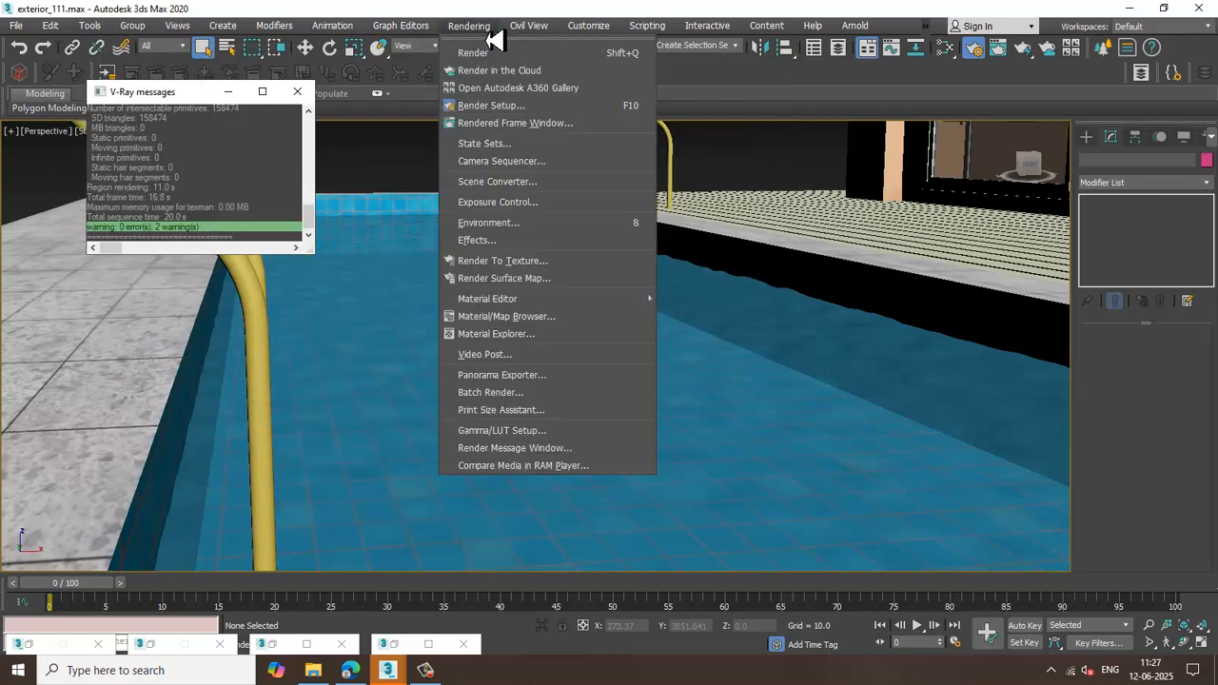
{"action": "left_click", "coordinate": [533, 223]}
{"action": "right_click", "coordinate": [638, 162]}
{"action": "left_click", "coordinate": [689, 211]}
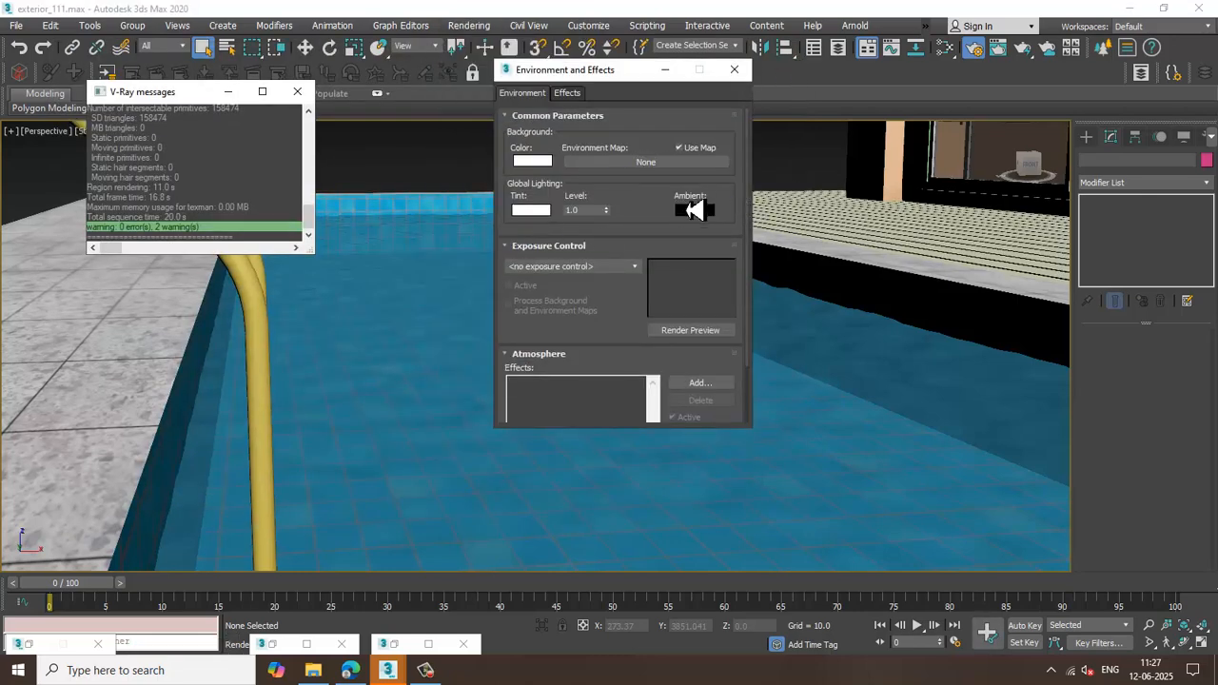
Choose Bitmap as the new environment map type and browse to the Downloads folder for its image
{"action": "left_click", "coordinate": [630, 163]}
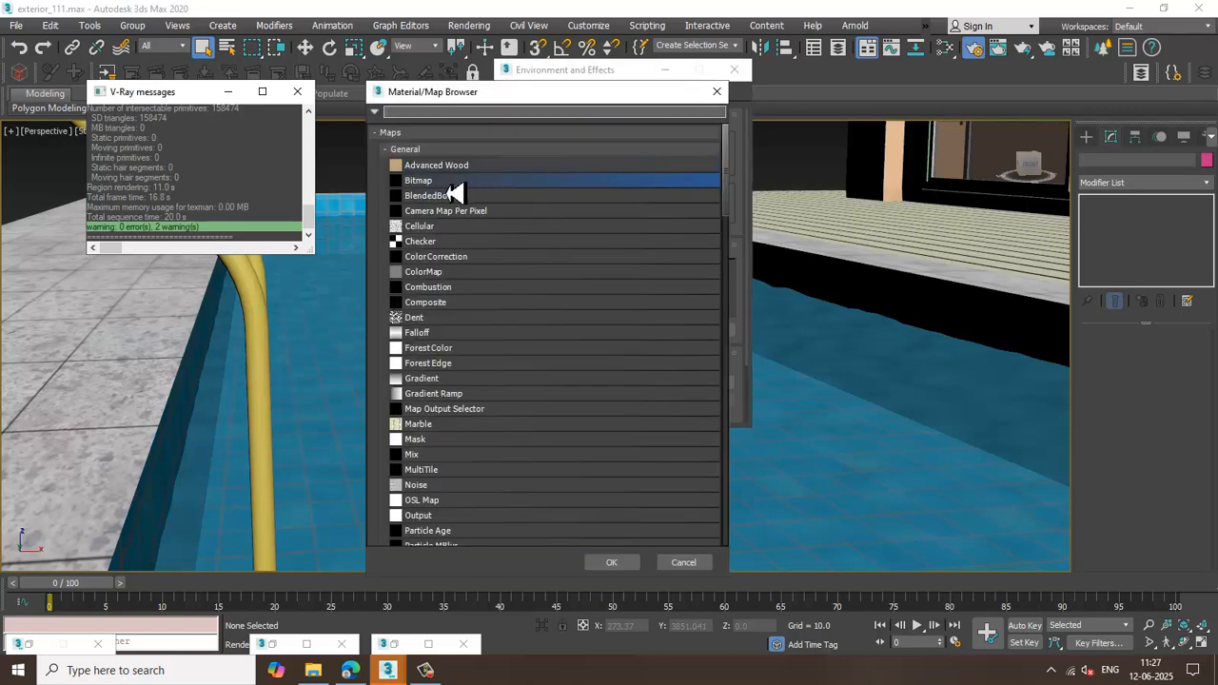
{"action": "double_click", "coordinate": [437, 180]}
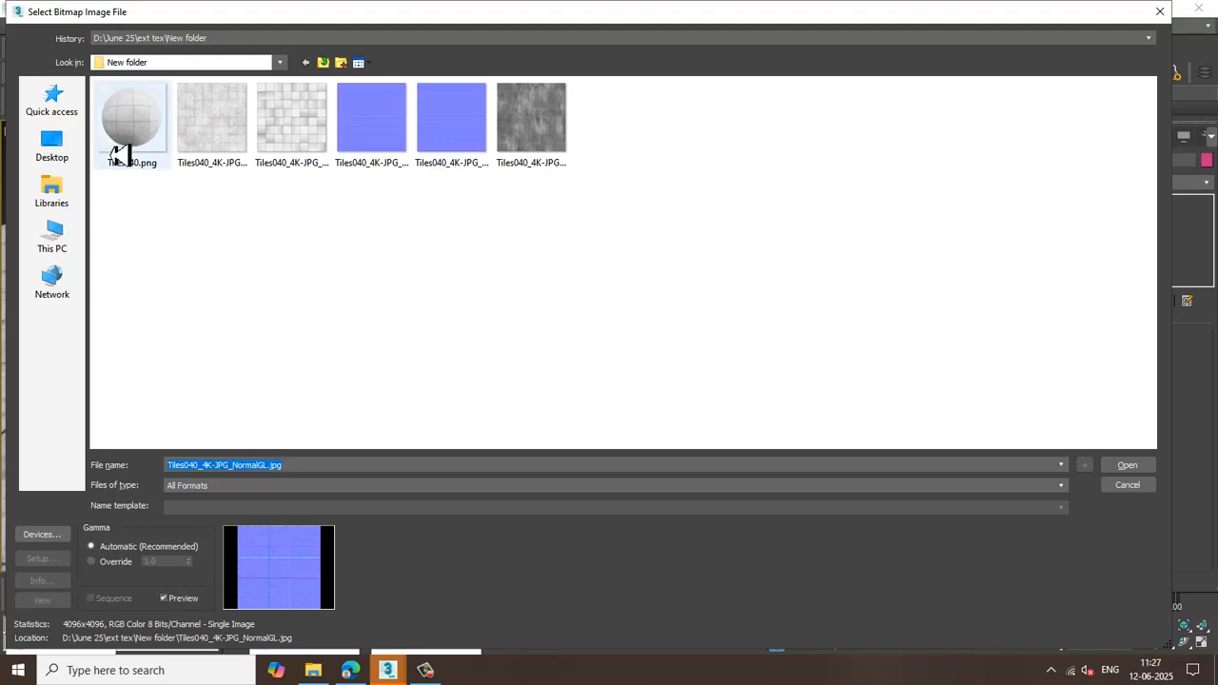
{"action": "left_click", "coordinate": [68, 148]}
{"action": "left_click", "coordinate": [70, 247]}
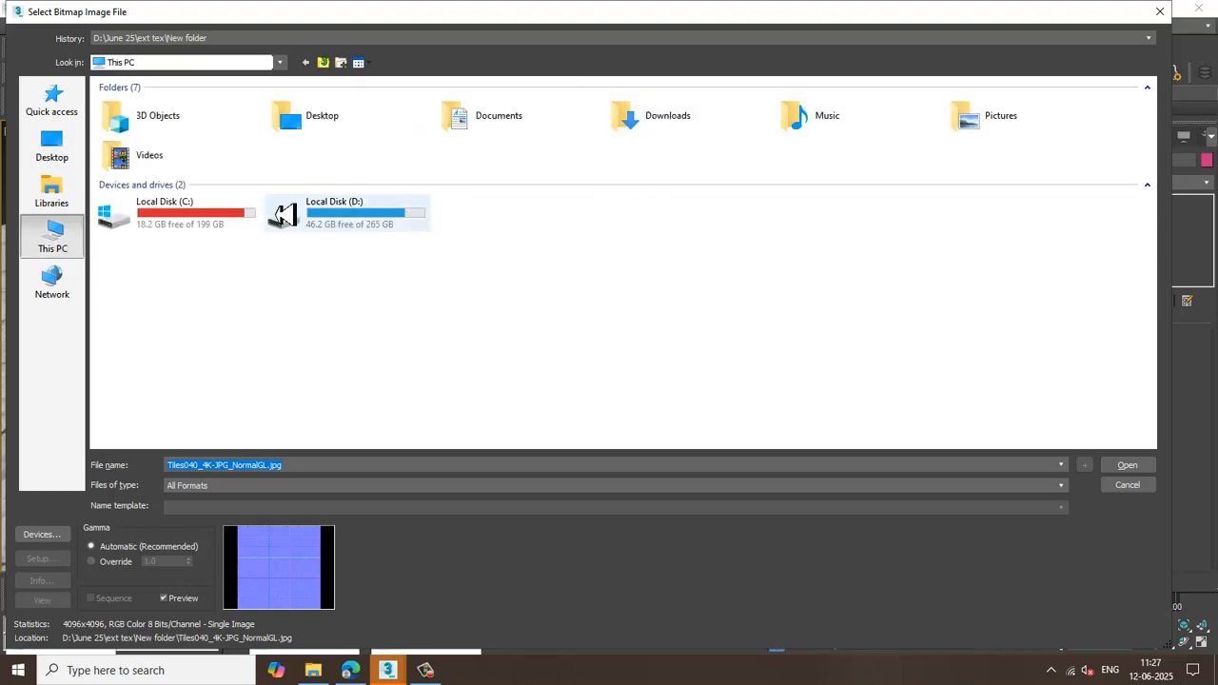
{"action": "left_click", "coordinate": [59, 200]}
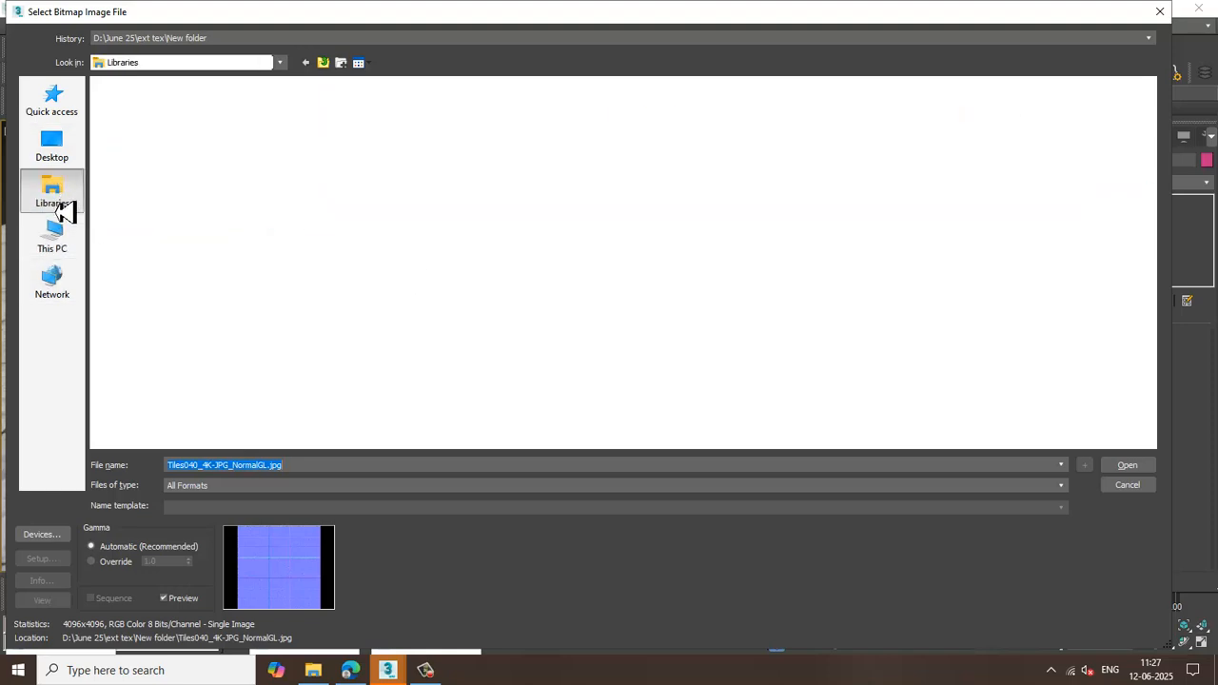
{"action": "left_click", "coordinate": [46, 153]}
{"action": "left_click", "coordinate": [69, 238]}
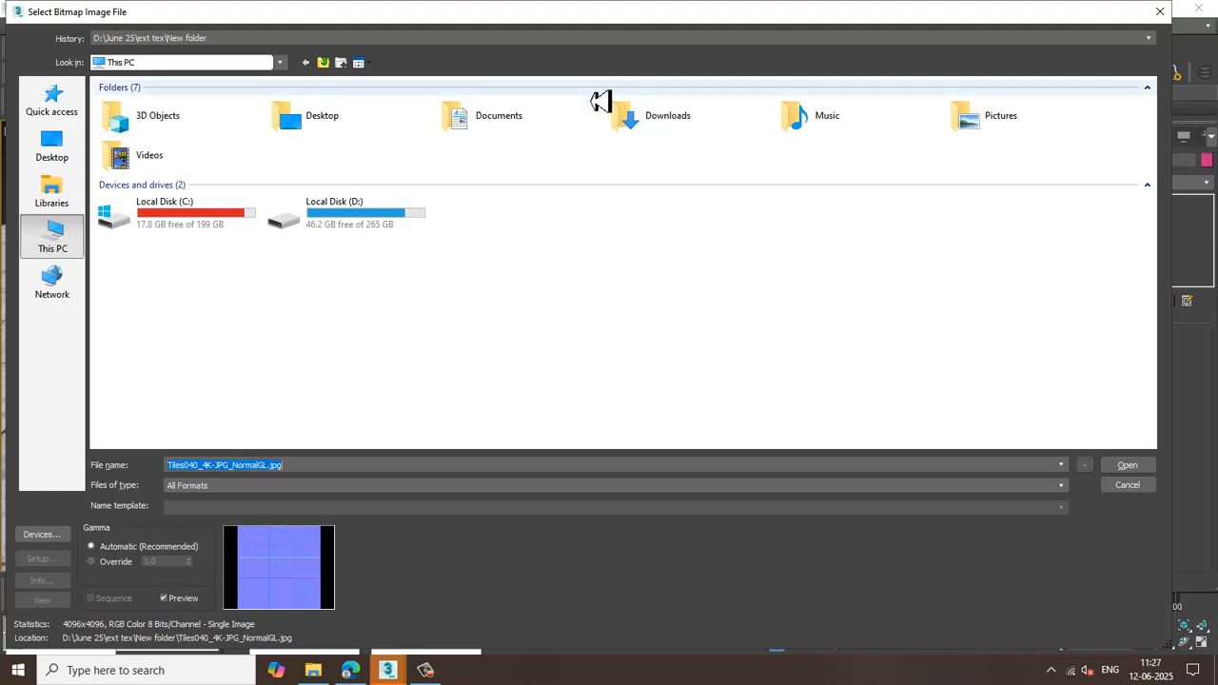
{"action": "double_click", "coordinate": [687, 116]}
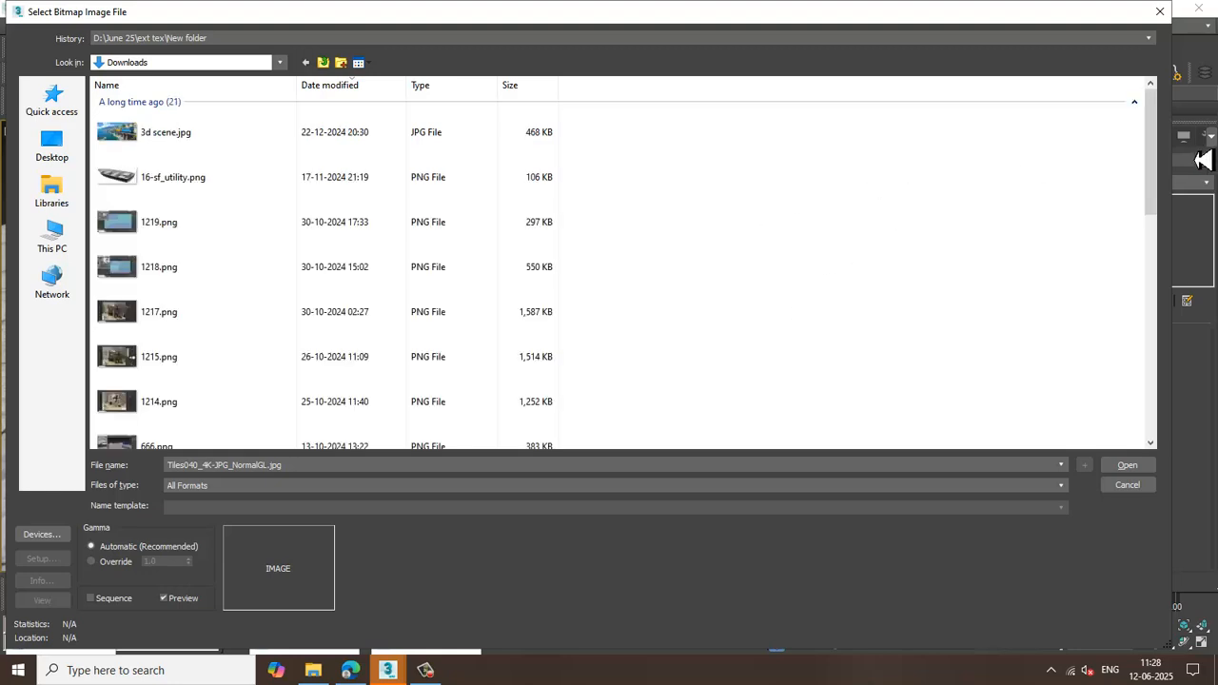
Load symmetrical_garden_02_4k.exr as the environment map, accepting the default OpenEXR configuration
{"action": "left_click_drag", "start_coordinate": [1159, 141], "coordinate": [1152, 402]}
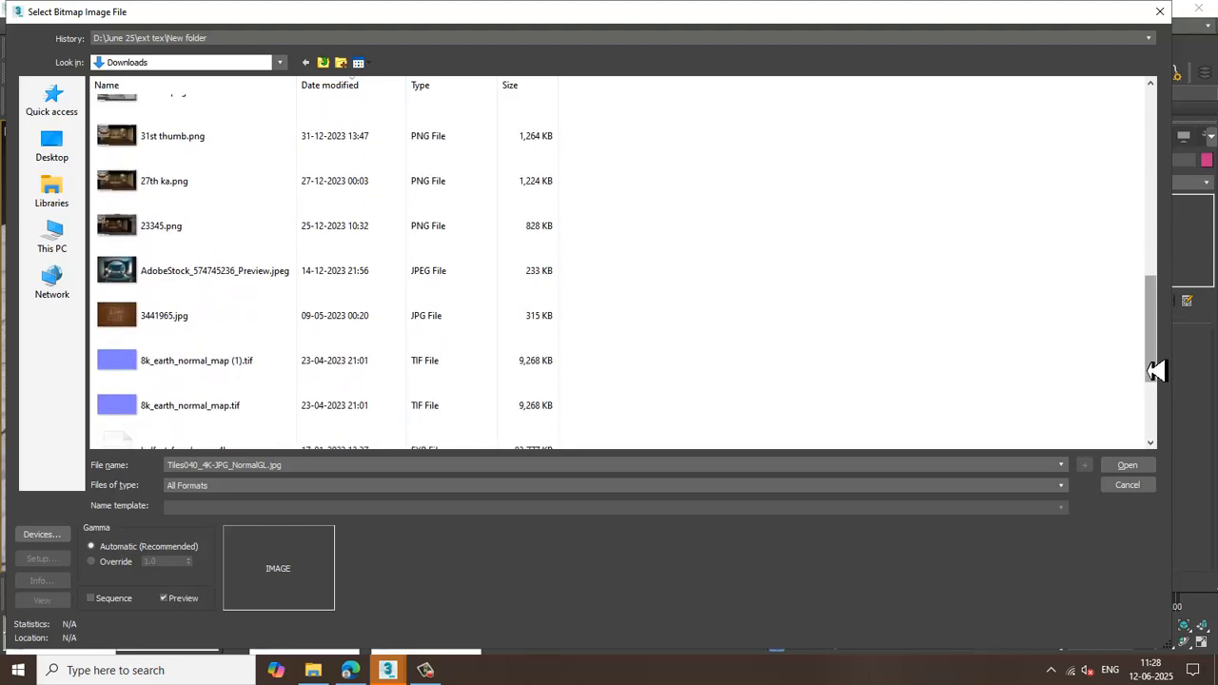
{"action": "left_click_drag", "start_coordinate": [1156, 335], "coordinate": [1166, 402]}
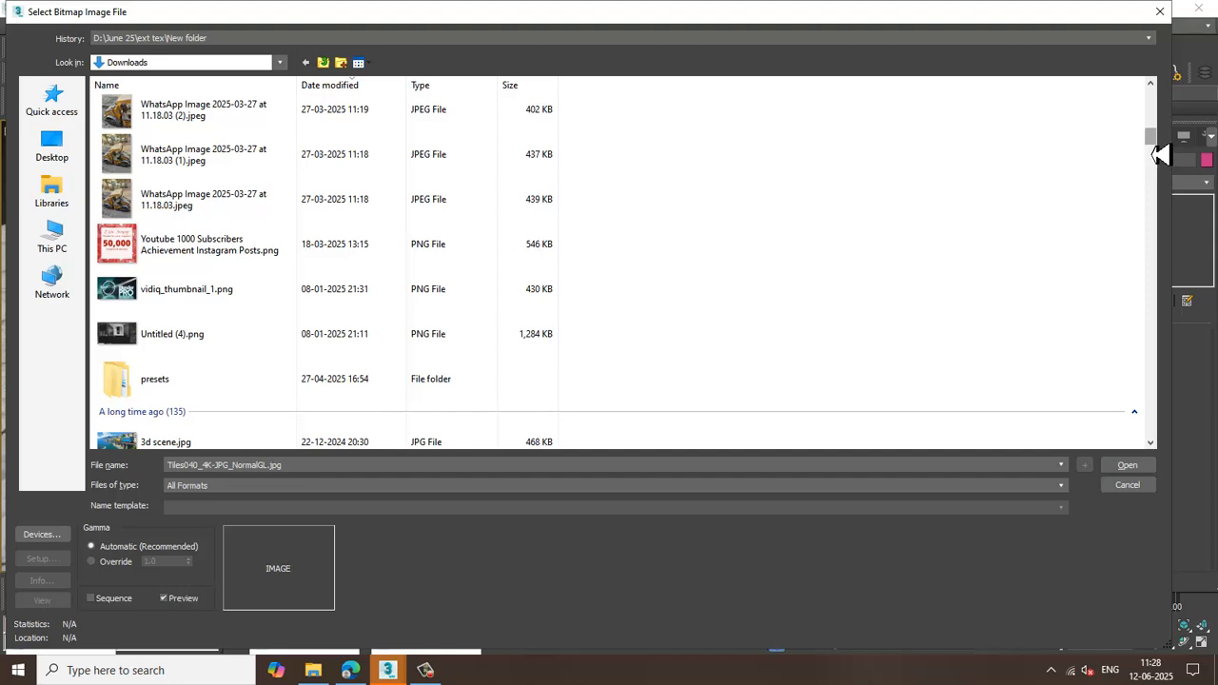
{"action": "left_click_drag", "start_coordinate": [1163, 144], "coordinate": [1165, 198]}
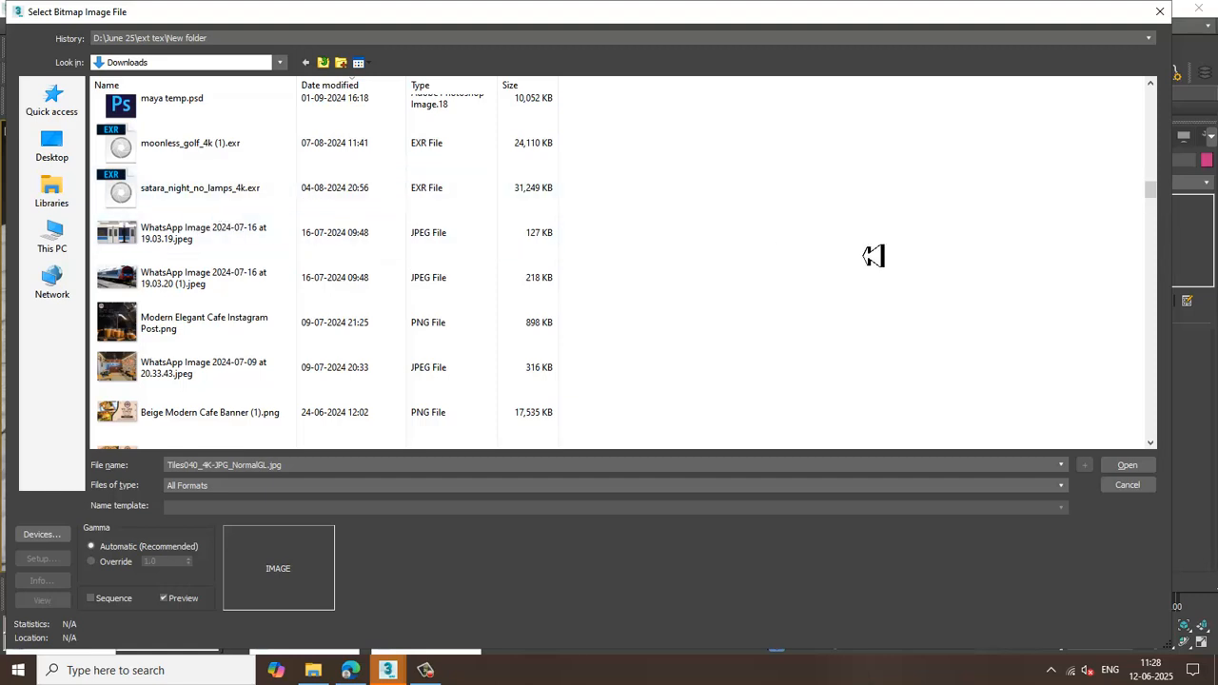
{"action": "left_click_drag", "start_coordinate": [1160, 205], "coordinate": [1164, 228]}
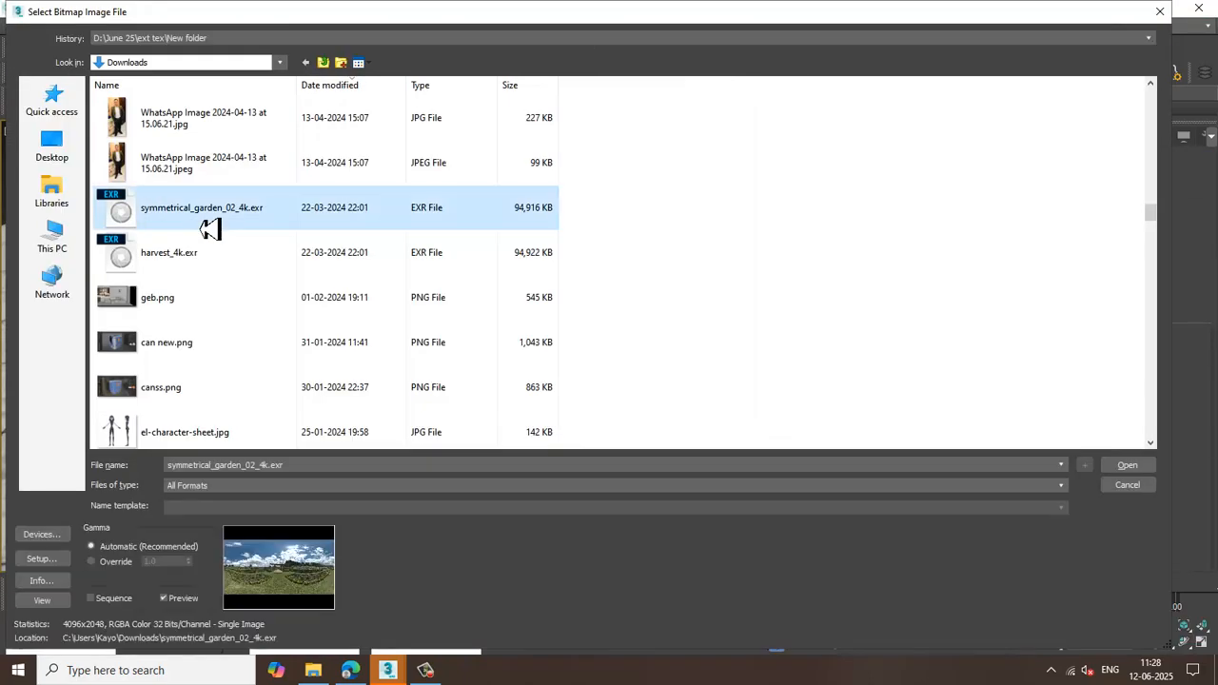
{"action": "left_click", "coordinate": [1144, 469]}
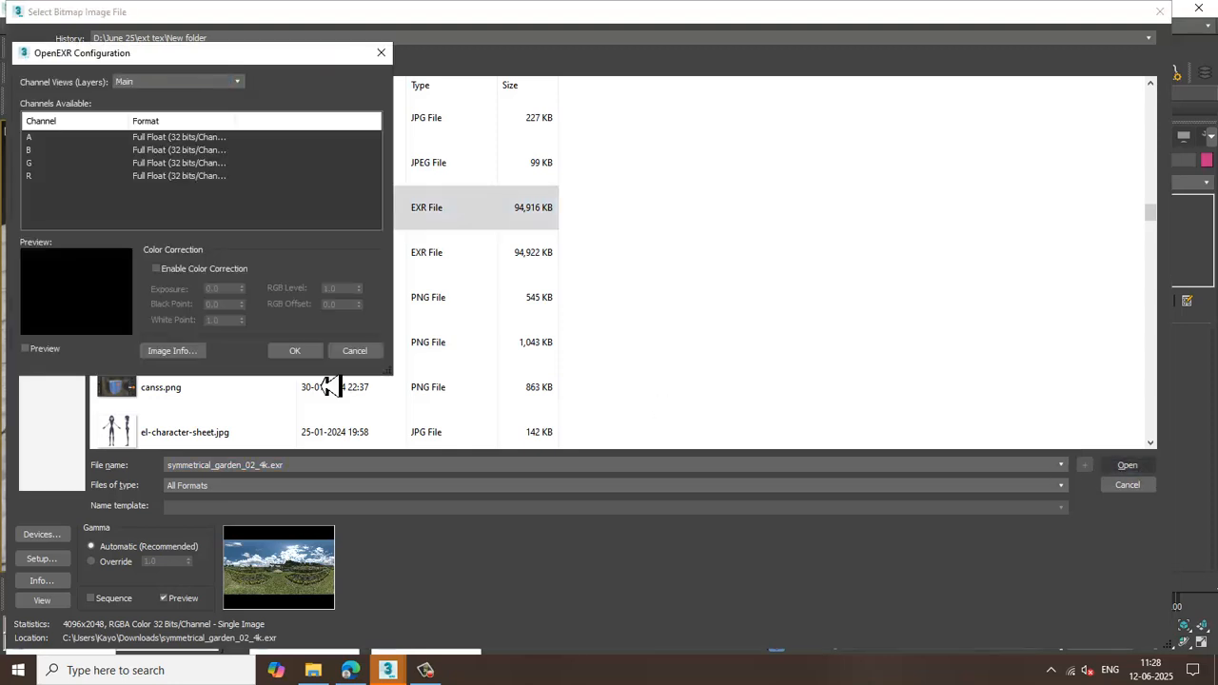
{"action": "left_click", "coordinate": [299, 353]}
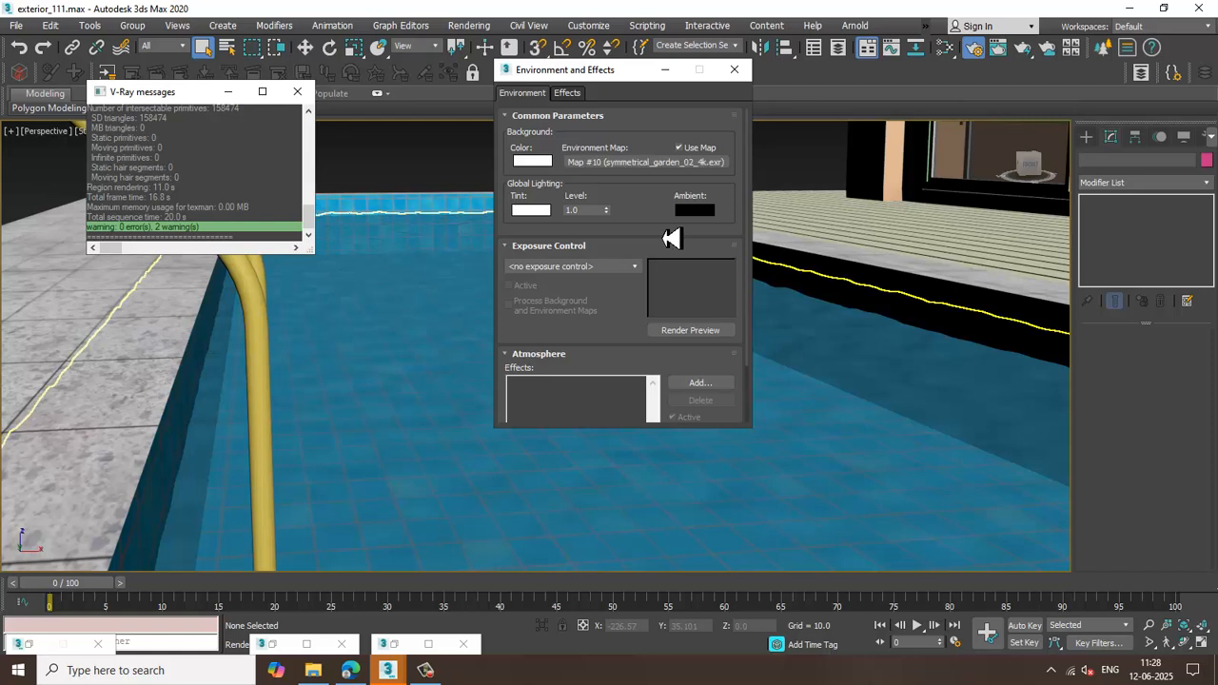
Save the exterior_111.max scene
{"action": "left_click", "coordinate": [17, 26]}
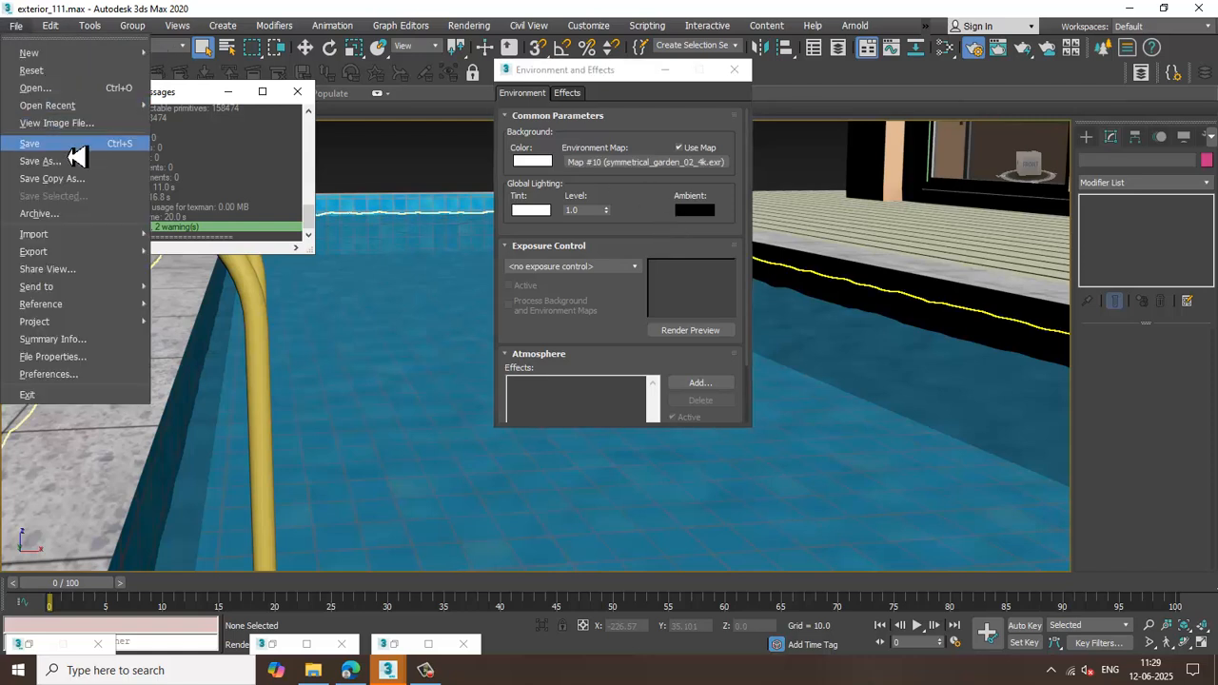
{"action": "left_click", "coordinate": [73, 145]}
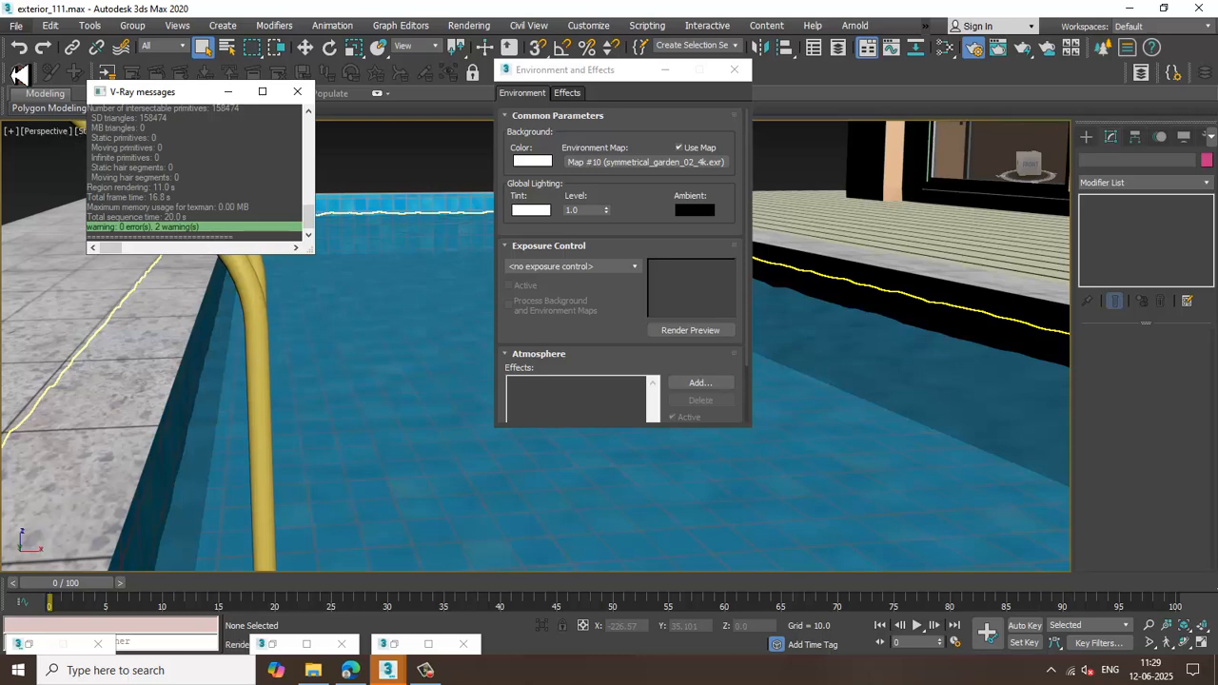
{"action": "left_click", "coordinate": [17, 26]}
{"action": "left_click", "coordinate": [76, 145]}
{"action": "left_click", "coordinate": [17, 26]}
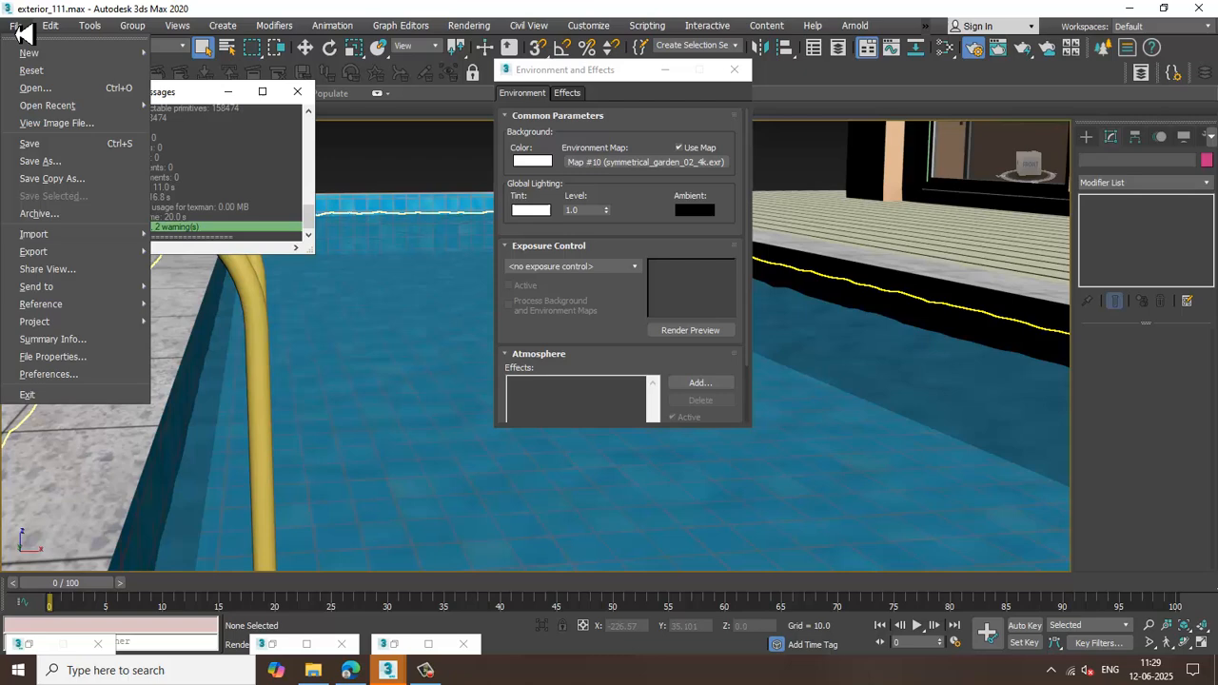
Save the scene, render the pool view with the garden environment, and close the frame buffer and environment settings
{"action": "left_click", "coordinate": [72, 147]}
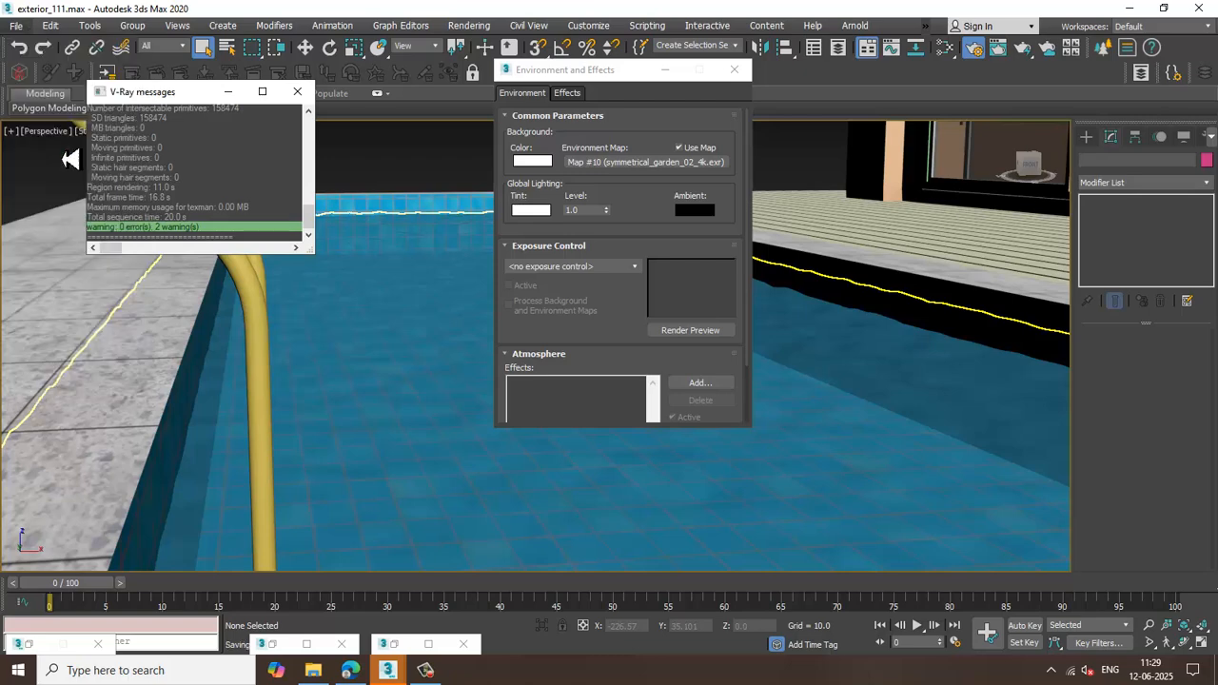
{"action": "left_click", "coordinate": [481, 26]}
{"action": "left_click", "coordinate": [507, 67]}
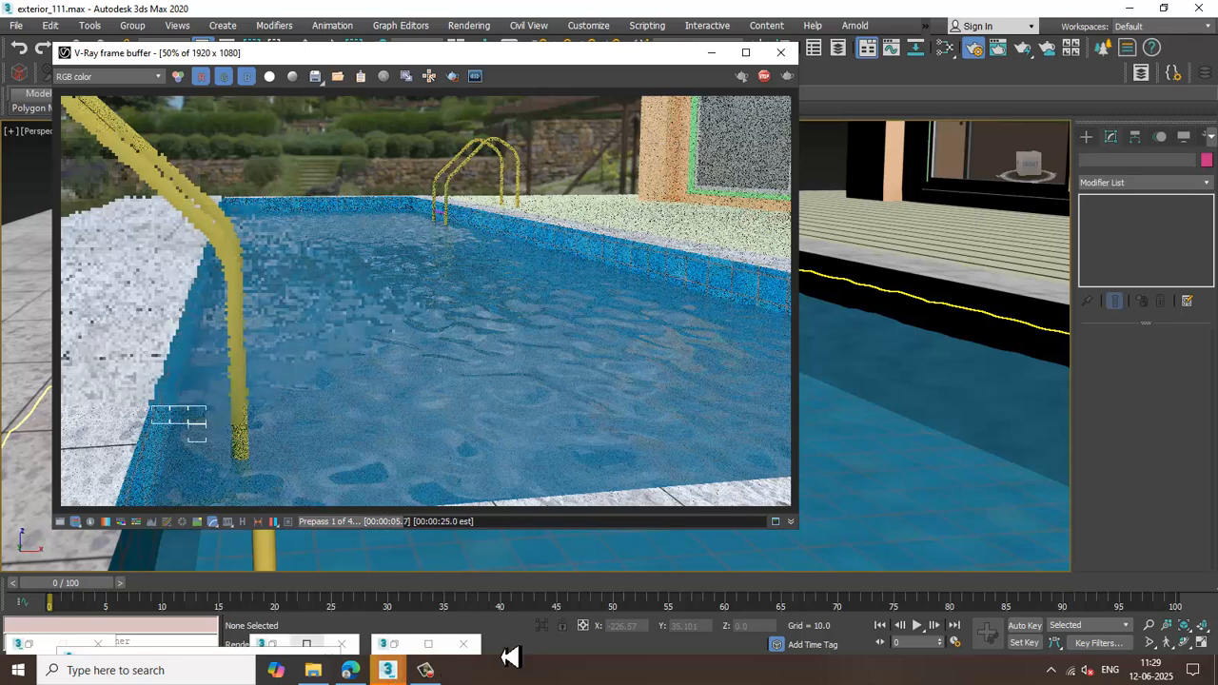
{"action": "left_click", "coordinate": [430, 670]}
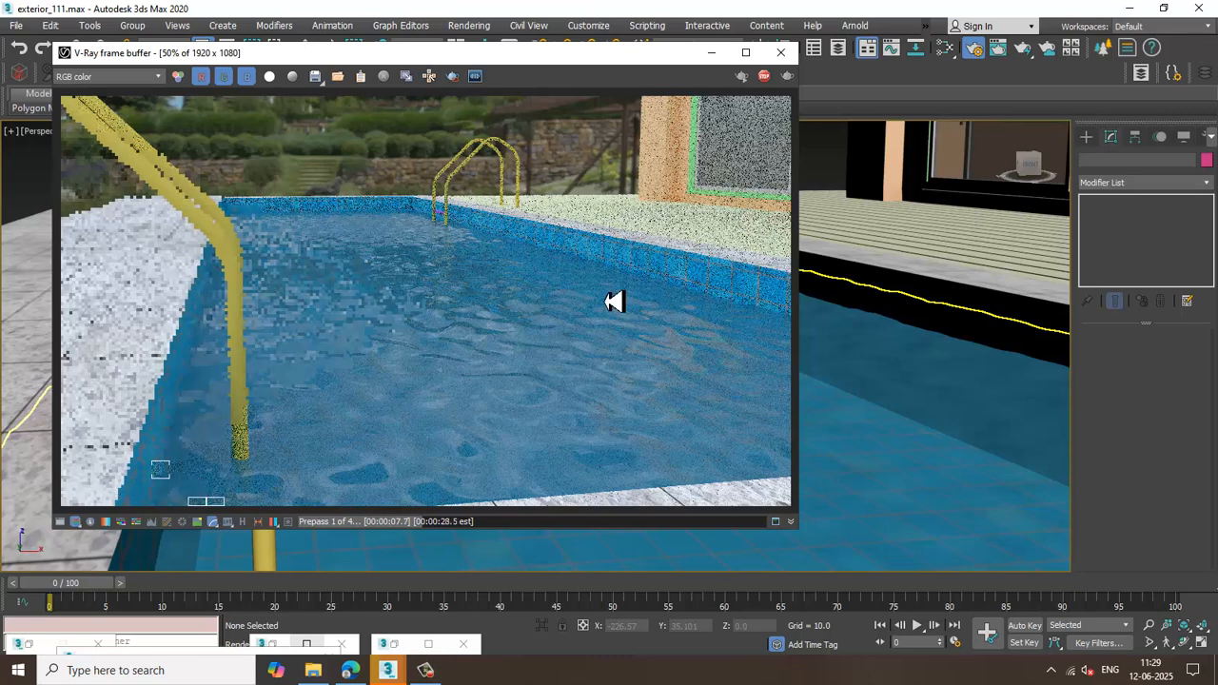
{"action": "left_click", "coordinate": [782, 53]}
{"action": "left_click", "coordinate": [679, 59]}
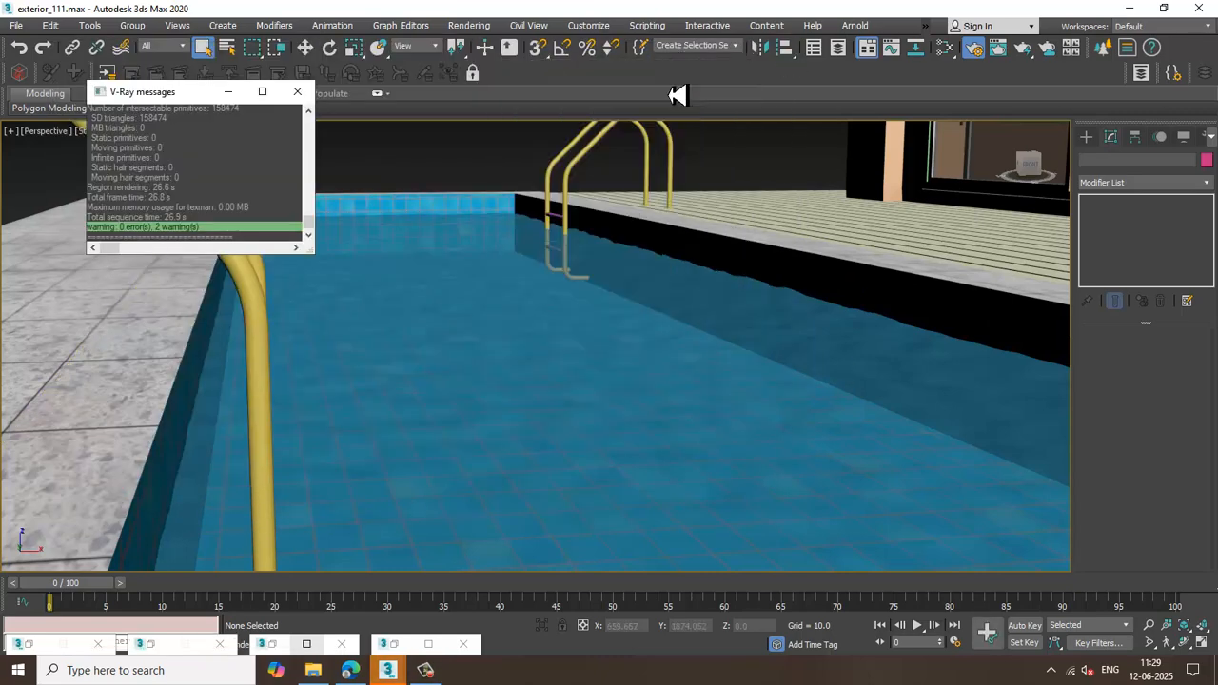
Select both handrails and the upper rung of the pool ladder beside the wooden deck
{"action": "middle_click_drag", "start_coordinate": [771, 370], "coordinate": [709, 367], "text": "alt"}
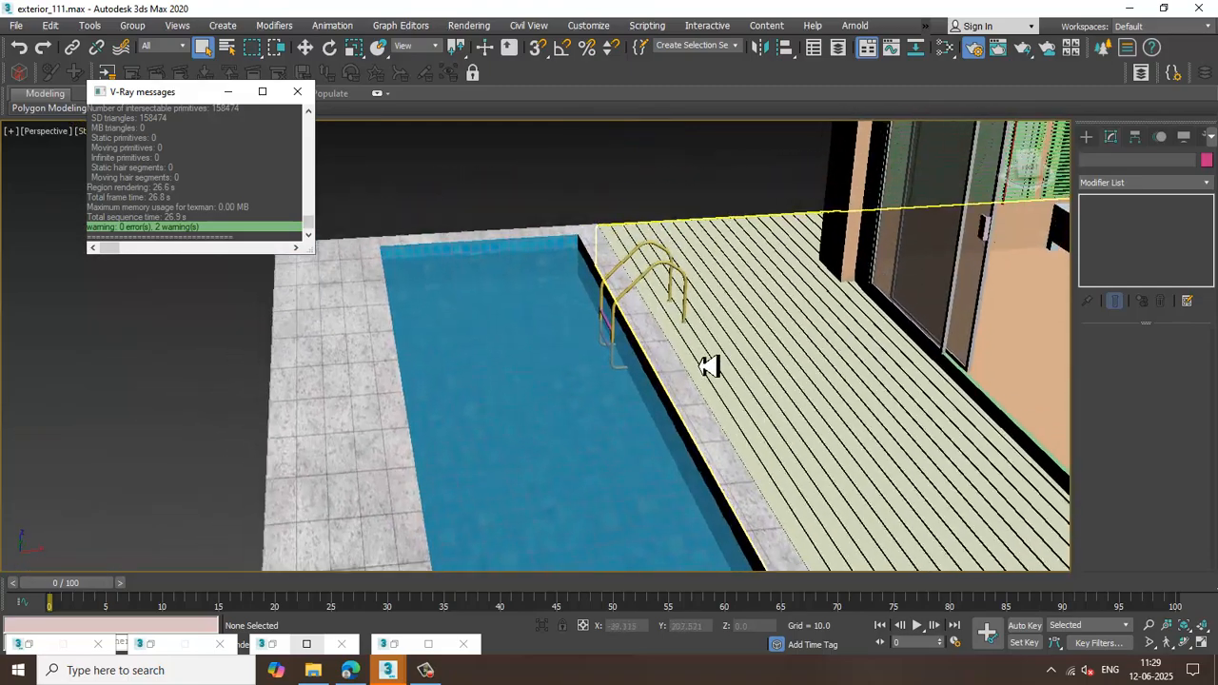
{"action": "scroll", "coordinate": [628, 295], "scroll_direction": "up", "scroll_amount": 4}
{"action": "left_click", "coordinate": [547, 214]}
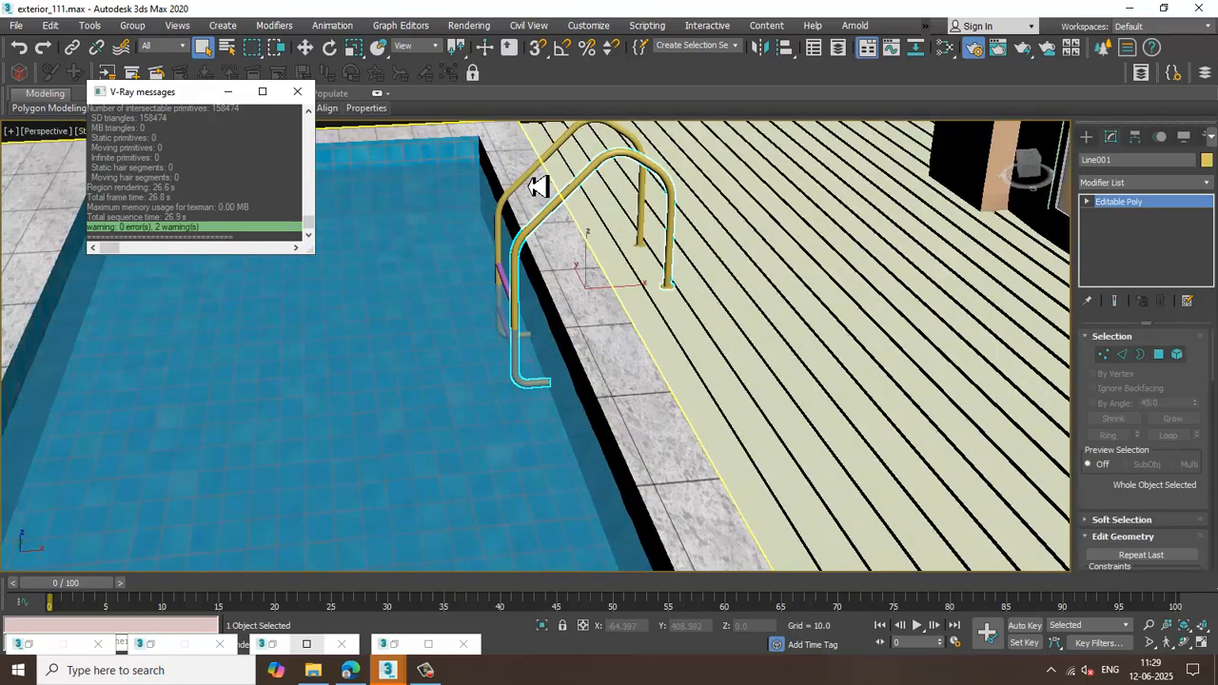
{"action": "left_click", "coordinate": [535, 185], "text": "ctrl"}
{"action": "middle_click_drag", "start_coordinate": [568, 245], "coordinate": [661, 258], "text": "alt"}
{"action": "scroll", "coordinate": [652, 288], "scroll_direction": "up", "scroll_amount": 5}
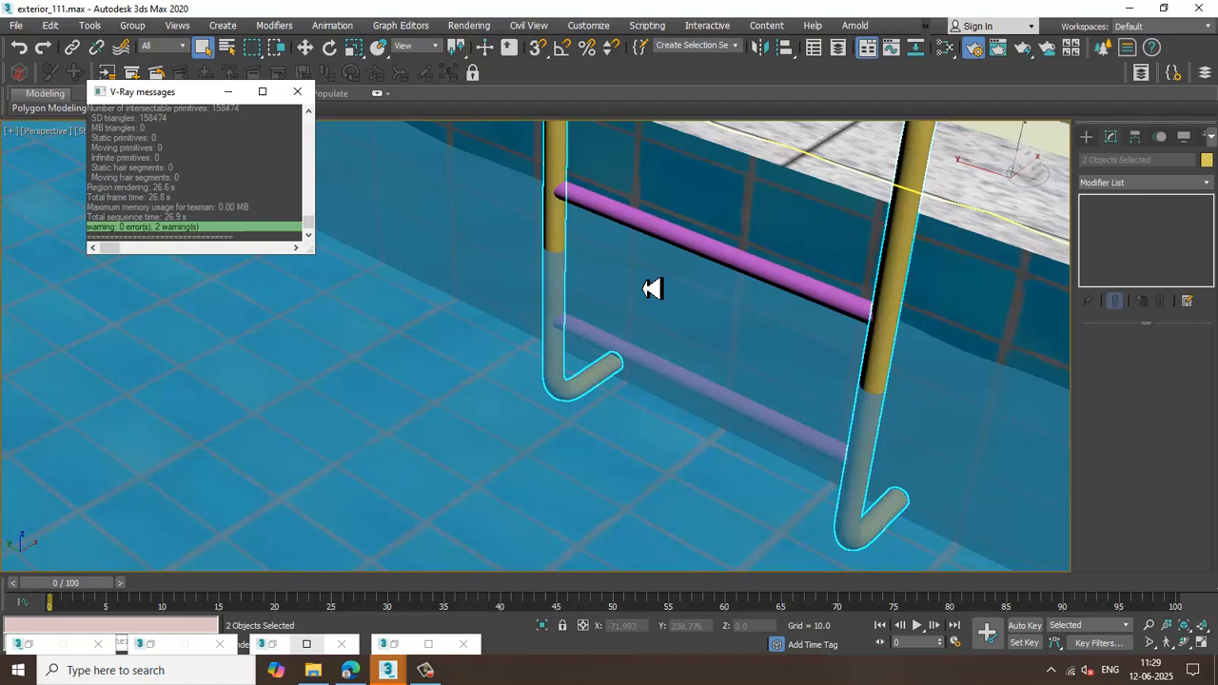
{"action": "left_click", "coordinate": [660, 241], "text": "ctrl"}
{"action": "left_click", "coordinate": [671, 380], "text": "ctrl"}
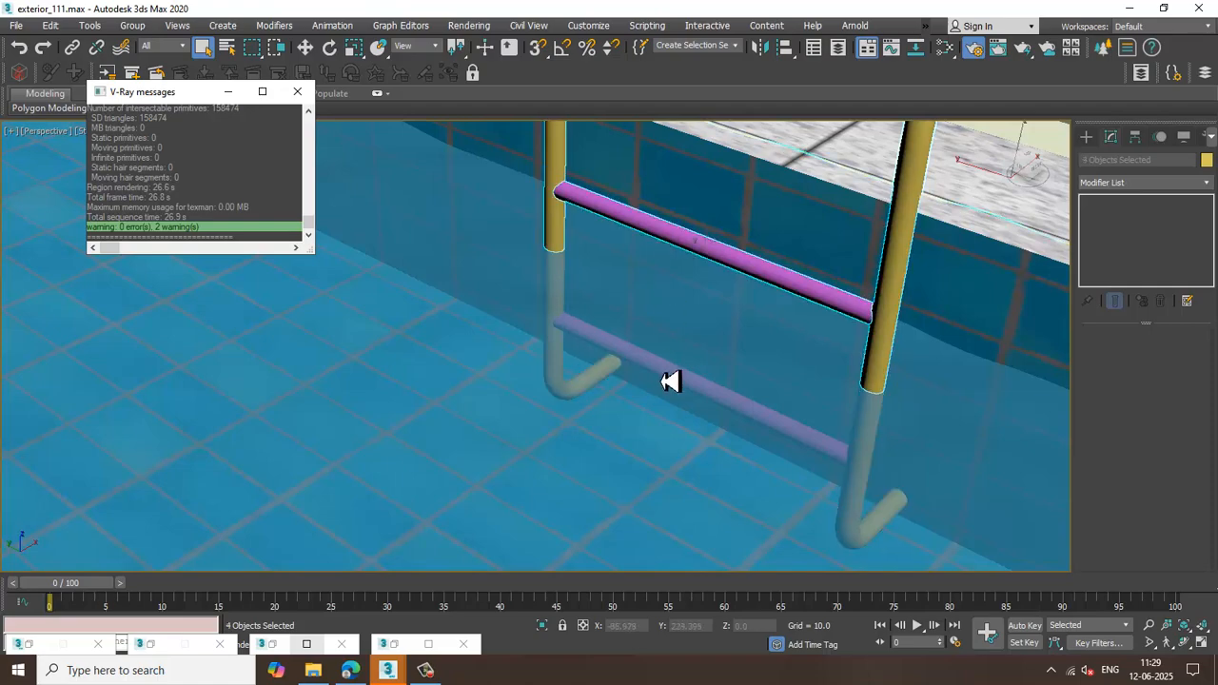
Add the ladder's lower rung to the selection and exclude the pool, water and deck objects
{"action": "scroll", "coordinate": [686, 373], "scroll_direction": "down", "scroll_amount": 5}
{"action": "scroll", "coordinate": [723, 373], "scroll_direction": "up", "scroll_amount": 5}
{"action": "scroll", "coordinate": [666, 395], "scroll_direction": "down", "scroll_amount": 5}
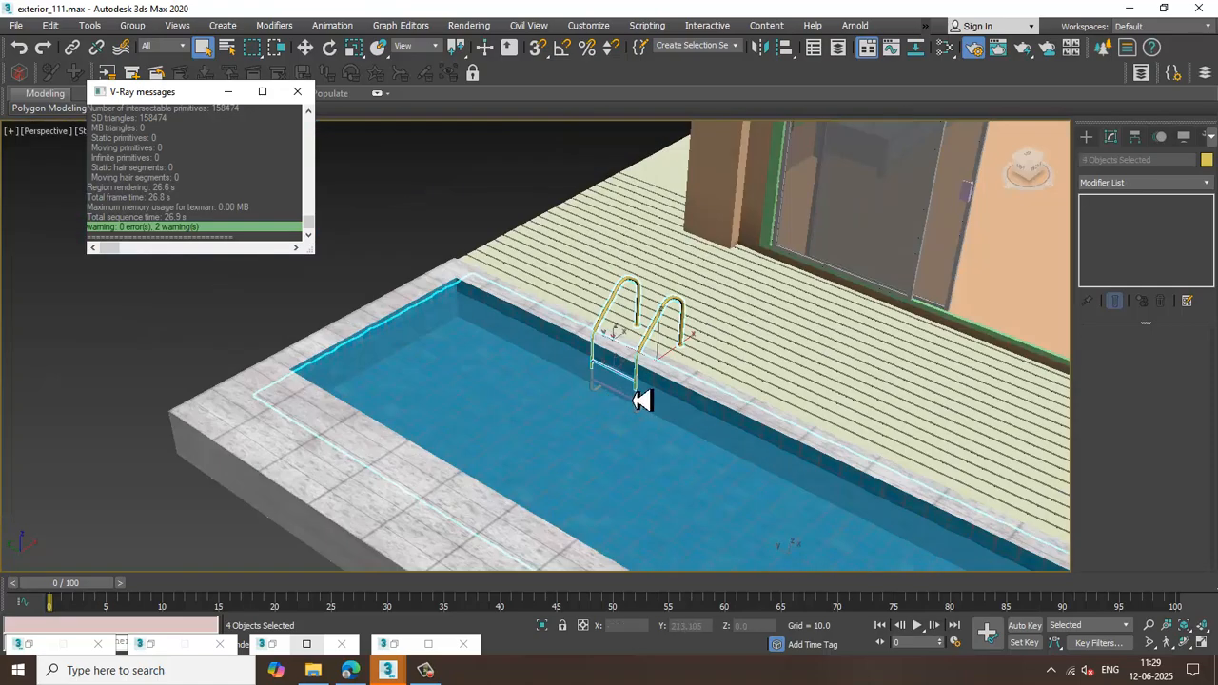
{"action": "left_click_drag", "start_coordinate": [721, 472], "coordinate": [719, 467], "text": "ctrl"}
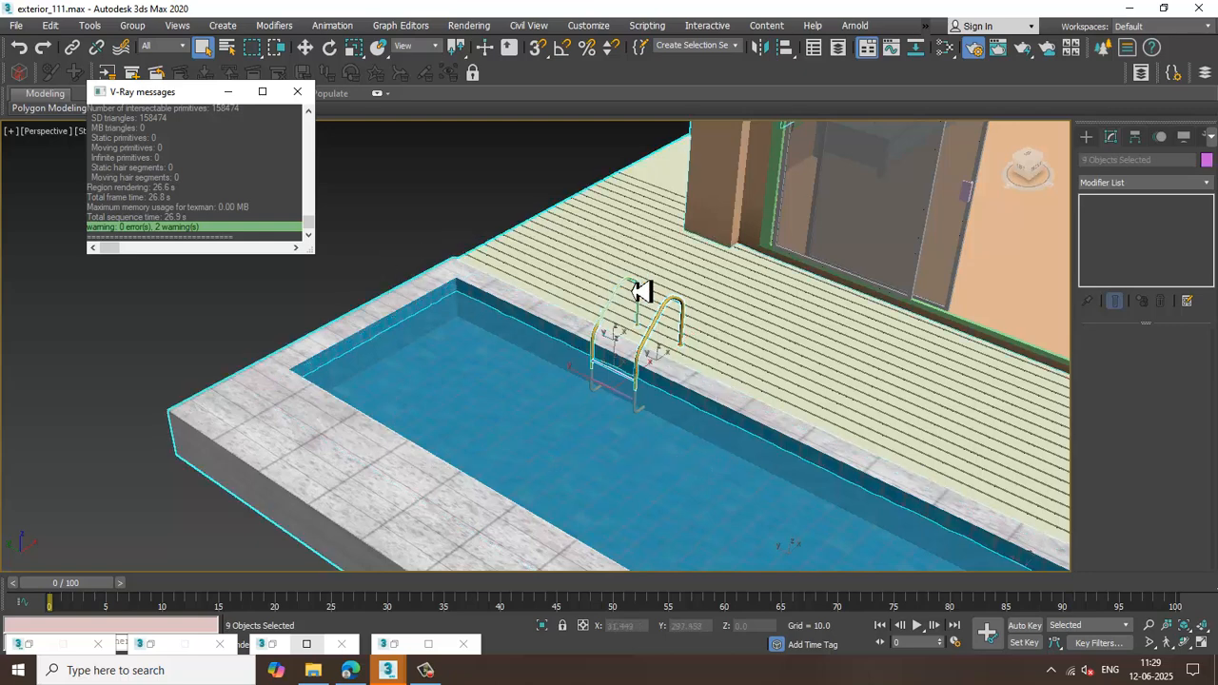
{"action": "left_click_drag", "start_coordinate": [872, 254], "coordinate": [512, 278], "text": "alt"}
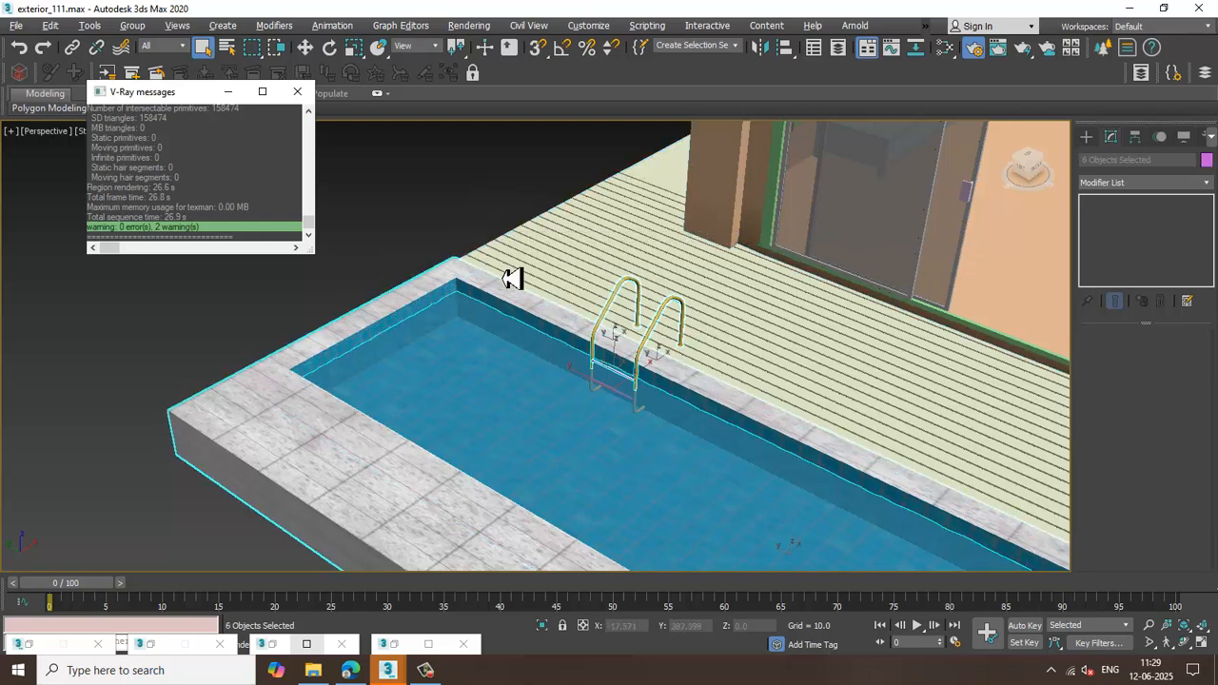
{"action": "left_click", "coordinate": [531, 407], "text": "alt"}
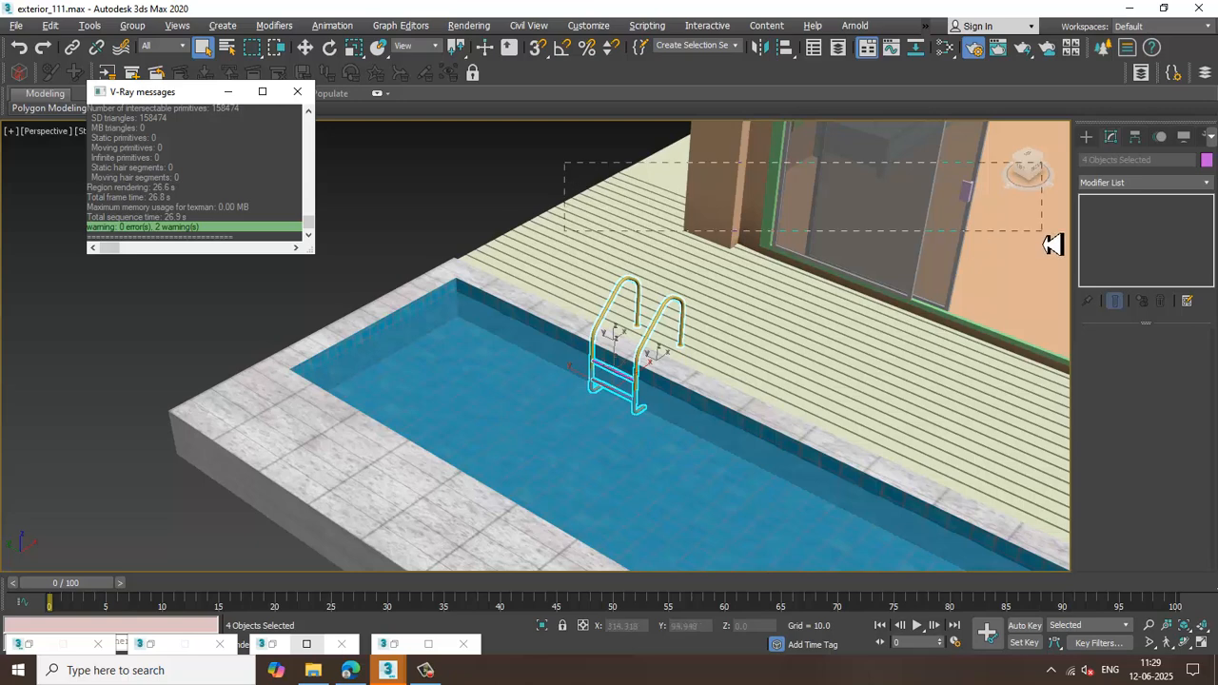
Add the rails and rungs of the second ladder on the opposite side to the selection, excluding the surrounding pool objects
{"action": "middle_click_drag", "start_coordinate": [1052, 244], "coordinate": [481, 590], "text": "alt"}
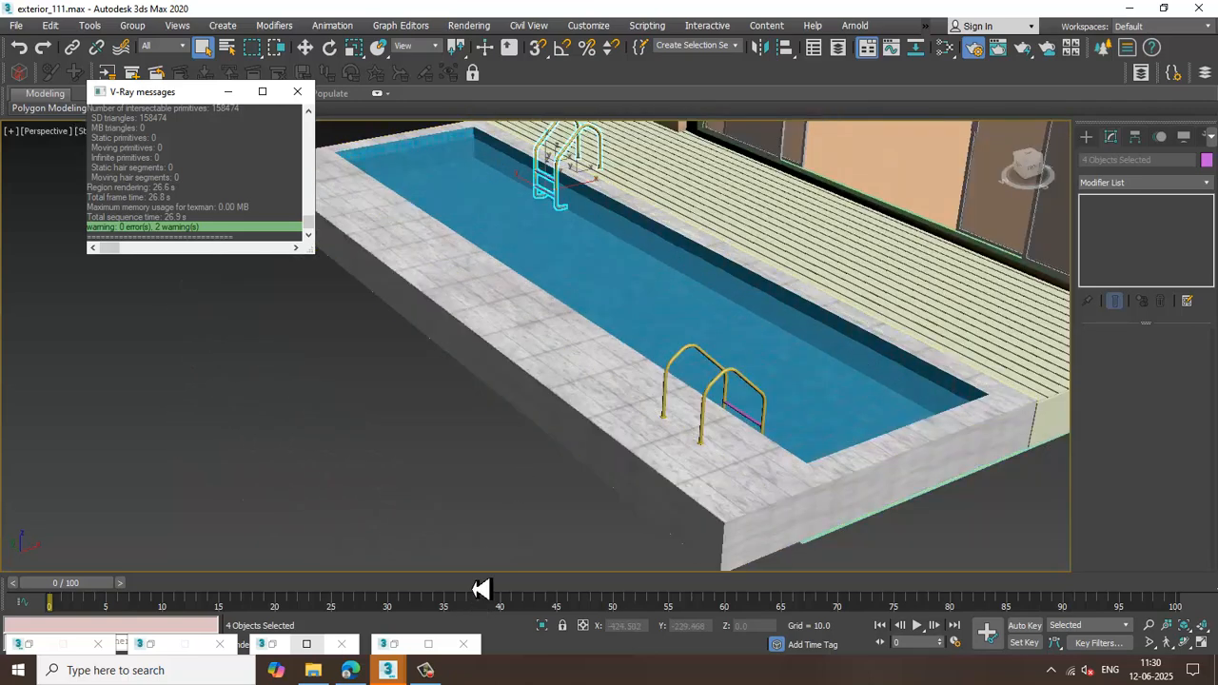
{"action": "left_click_drag", "start_coordinate": [757, 349], "coordinate": [815, 329], "text": "ctrl"}
{"action": "left_click_drag", "start_coordinate": [1023, 527], "coordinate": [883, 175], "text": "alt"}
{"action": "middle_click_drag", "start_coordinate": [824, 310], "coordinate": [688, 285], "text": "alt"}
{"action": "scroll", "coordinate": [688, 285], "scroll_direction": "down", "scroll_amount": 3}
Try moving both selected ladders to check that all their parts are included, and undo the move
{"action": "key", "text": "w"}
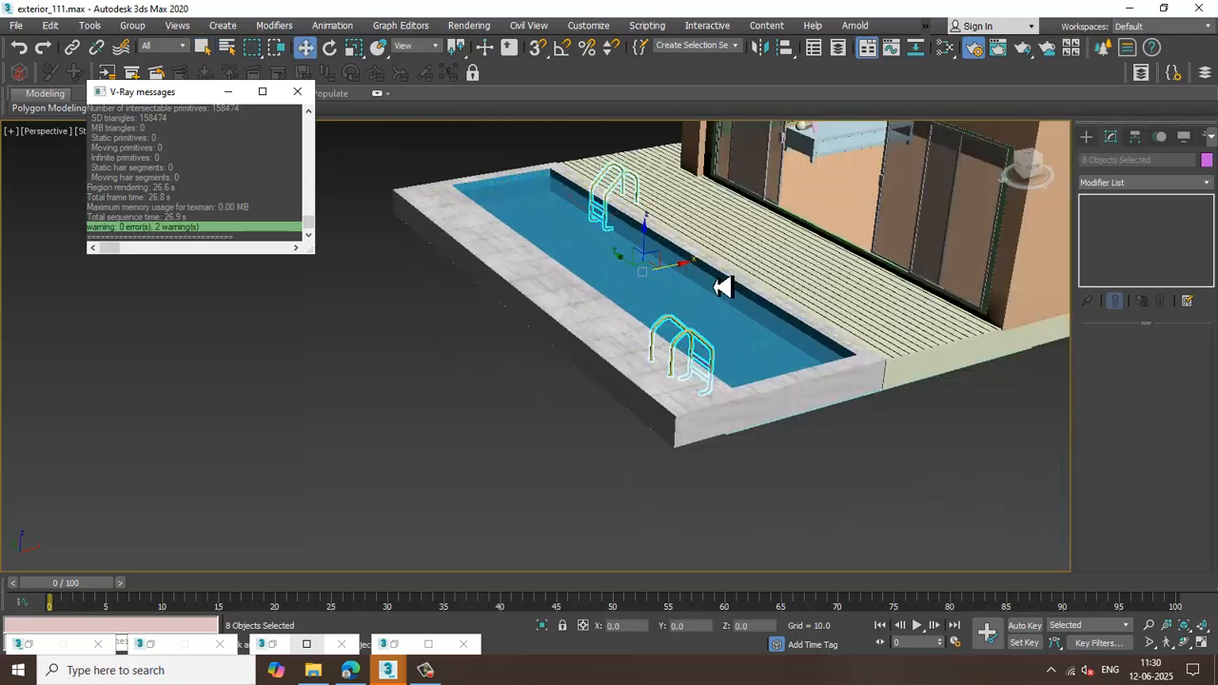
{"action": "left_click_drag", "start_coordinate": [756, 264], "coordinate": [721, 272]}
{"action": "key", "text": "ctrl+z"}
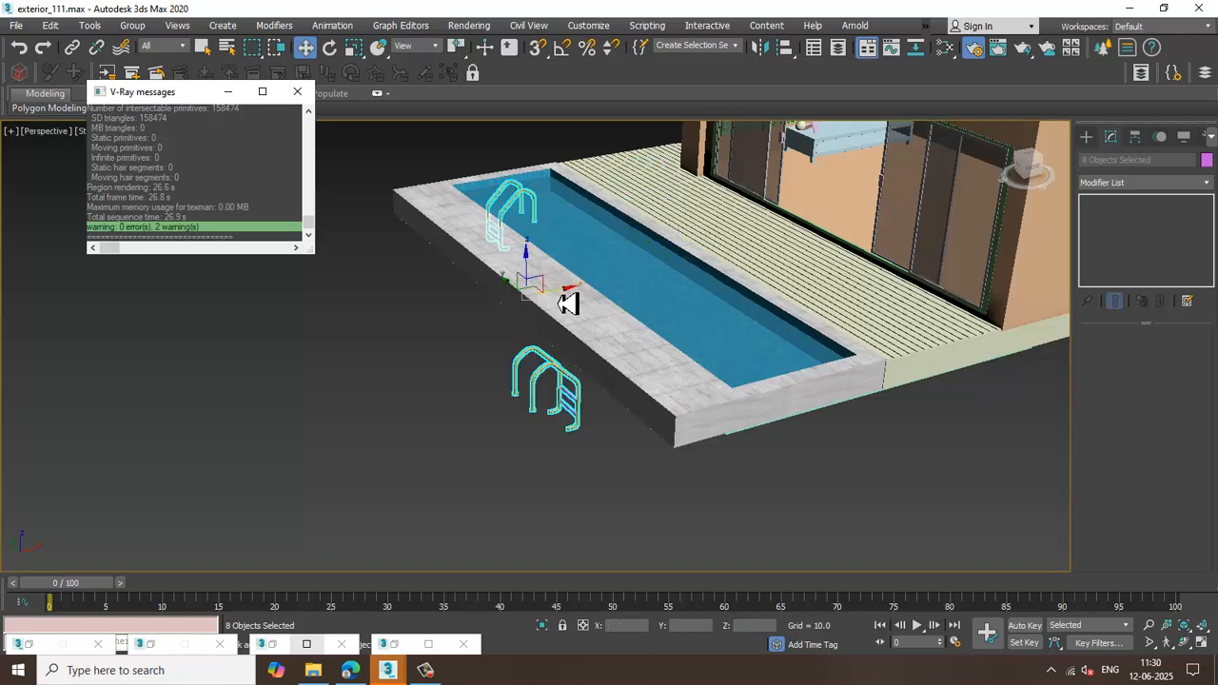
Add a new VRayMtl to the Slate Material Editor view and display its parameters
{"action": "scroll", "coordinate": [712, 348], "scroll_direction": "up", "scroll_amount": 6}
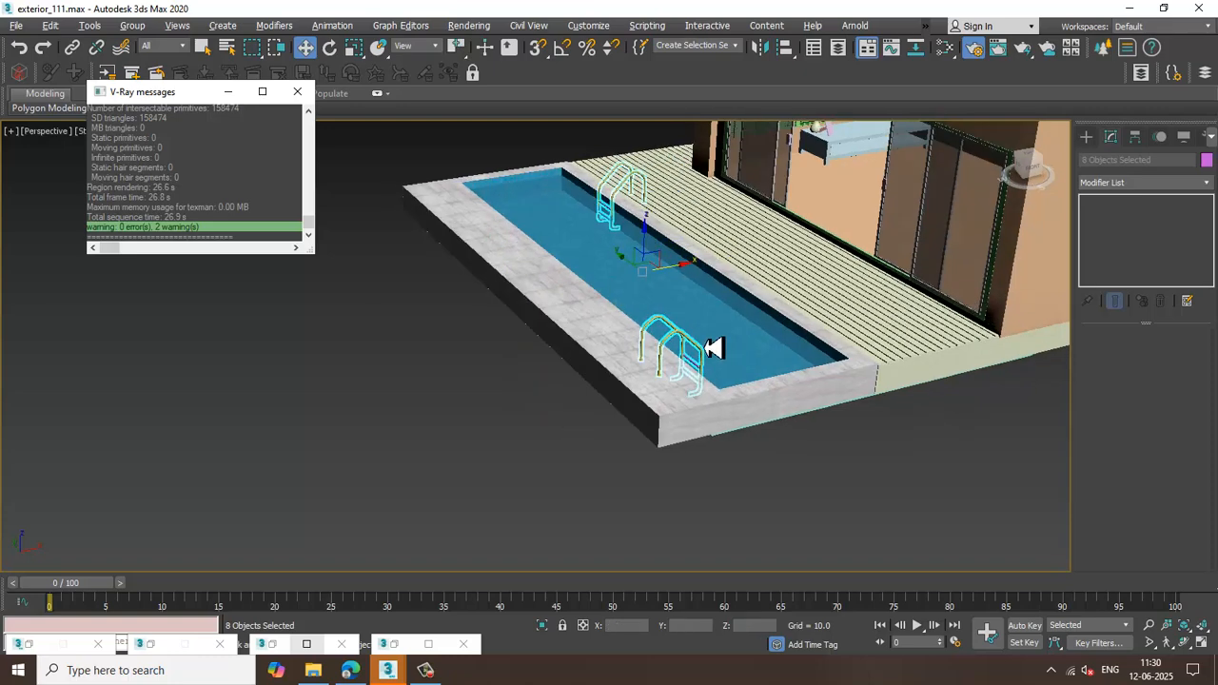
{"action": "key", "text": "m"}
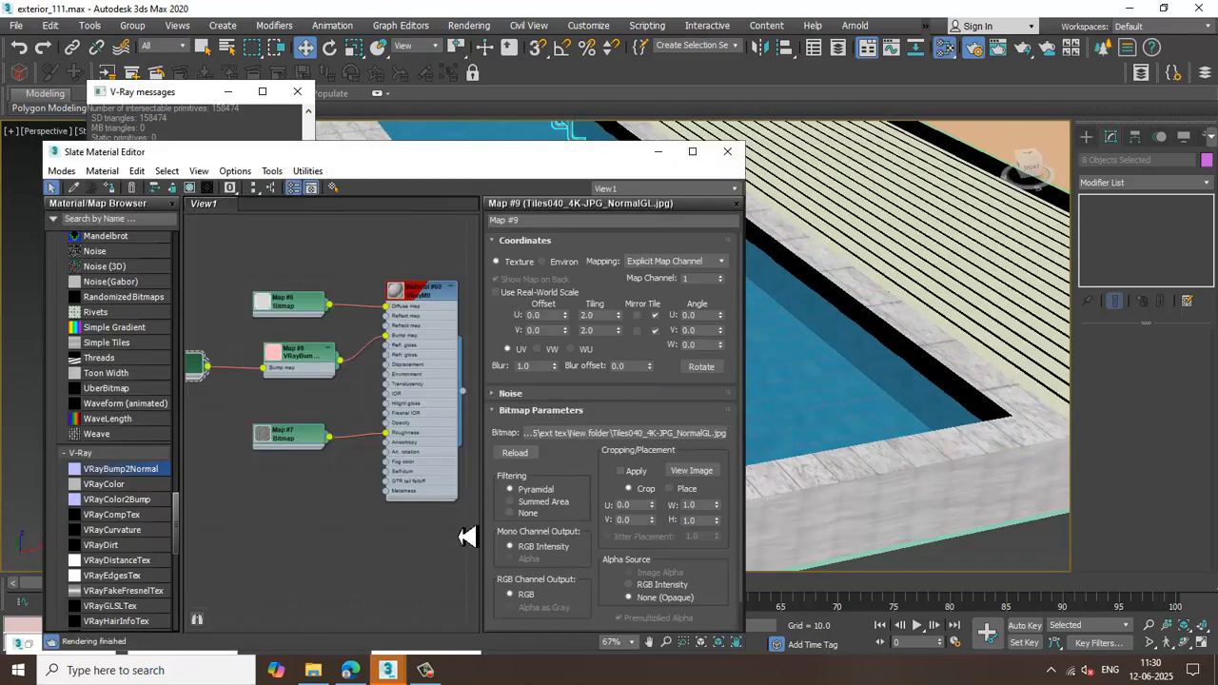
{"action": "scroll", "coordinate": [127, 415], "scroll_direction": "down", "scroll_amount": 3}
{"action": "scroll", "coordinate": [126, 415], "scroll_direction": "down", "scroll_amount": 10}
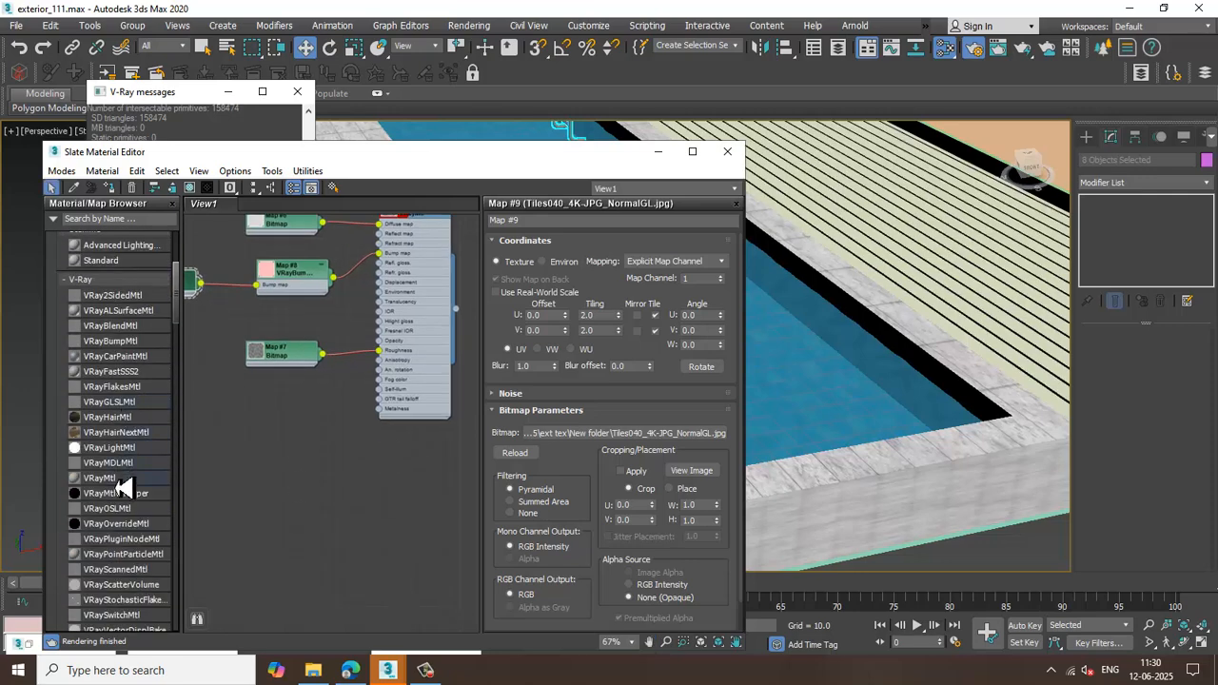
{"action": "left_click_drag", "start_coordinate": [120, 481], "coordinate": [366, 483]}
{"action": "double_click", "coordinate": [360, 480]}
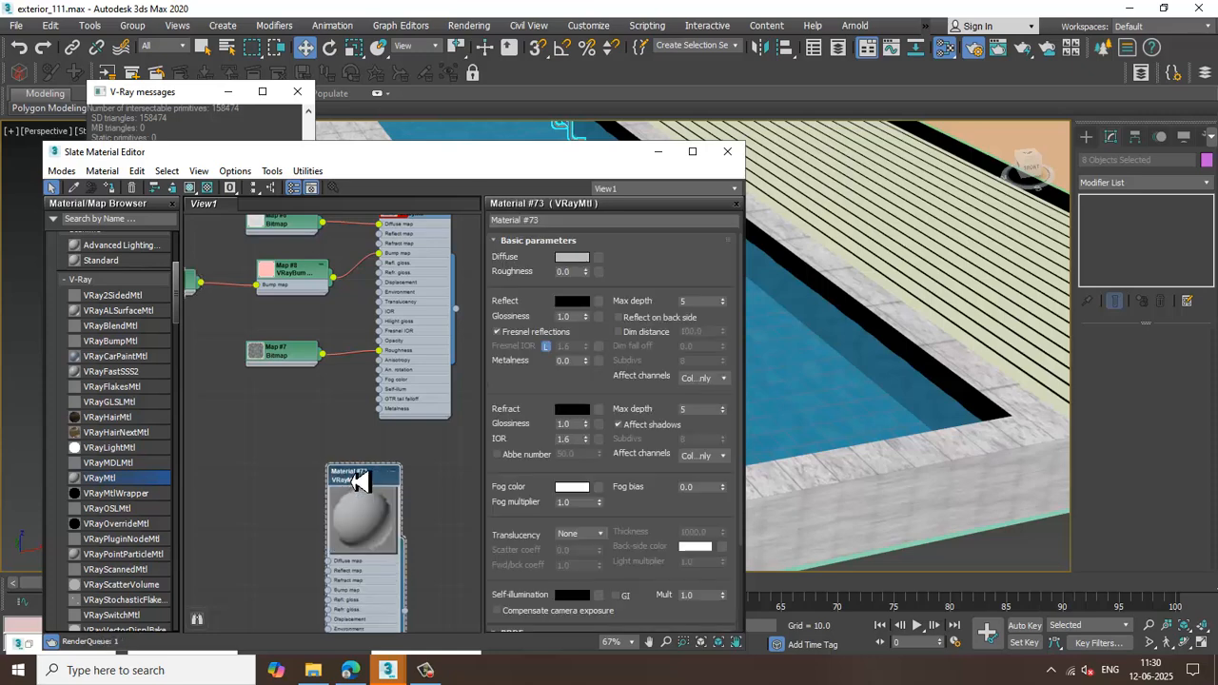
Set the new material's diffuse and reflection colours to white
{"action": "left_click", "coordinate": [572, 257]}
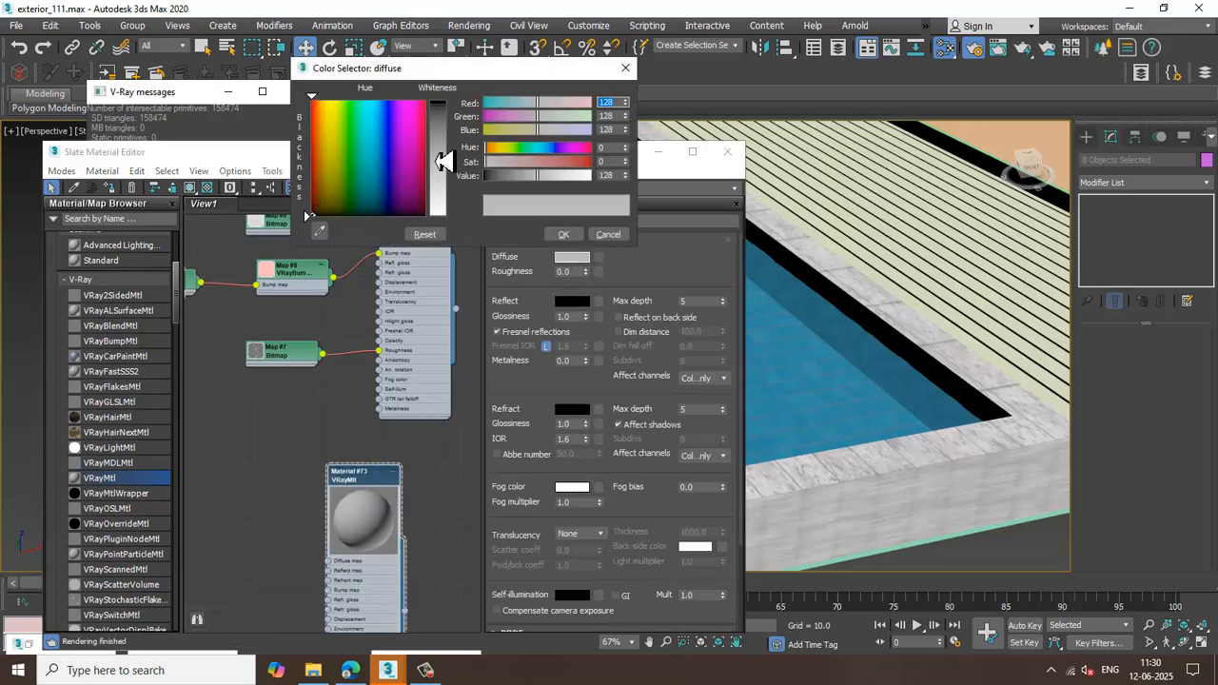
{"action": "left_click_drag", "start_coordinate": [444, 161], "coordinate": [469, 213]}
{"action": "left_click", "coordinate": [563, 235]}
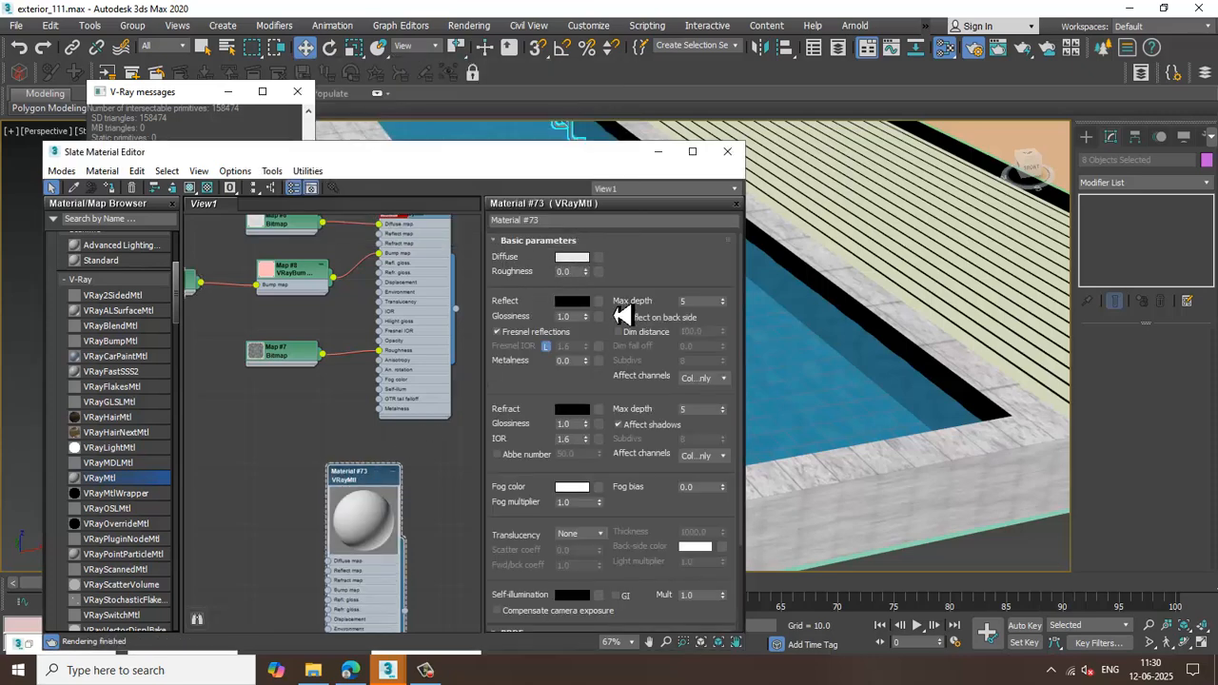
{"action": "left_click", "coordinate": [576, 303]}
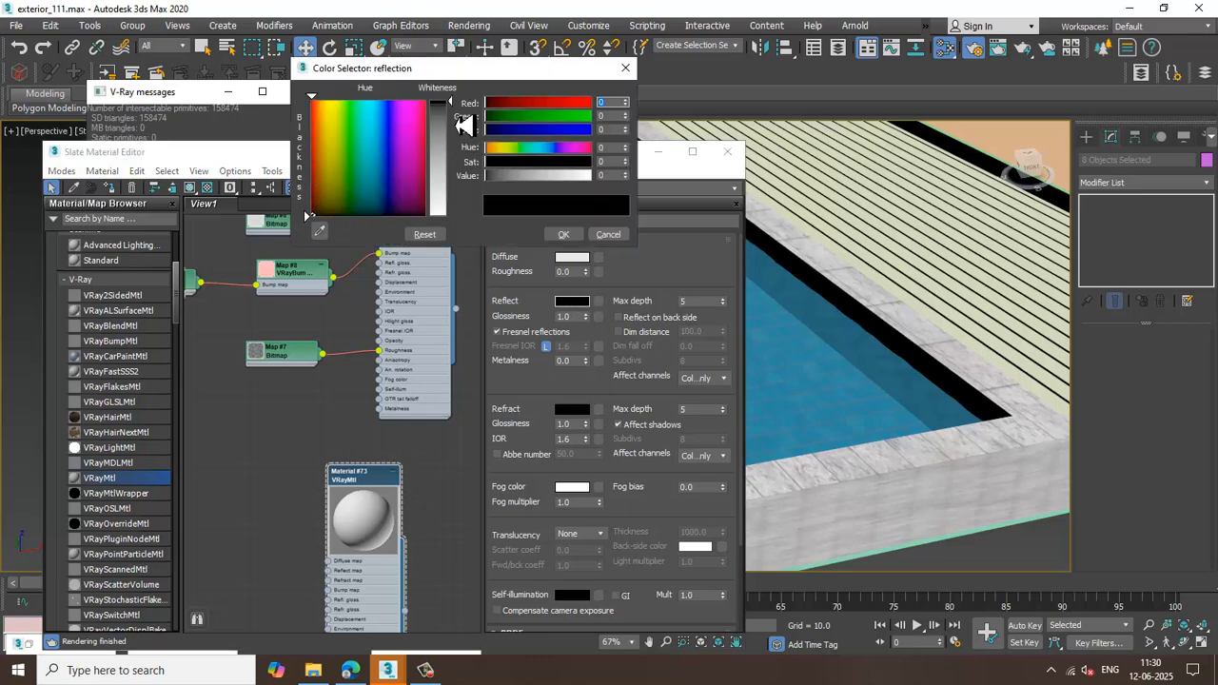
{"action": "left_click_drag", "start_coordinate": [464, 124], "coordinate": [466, 213]}
{"action": "left_click", "coordinate": [563, 234]}
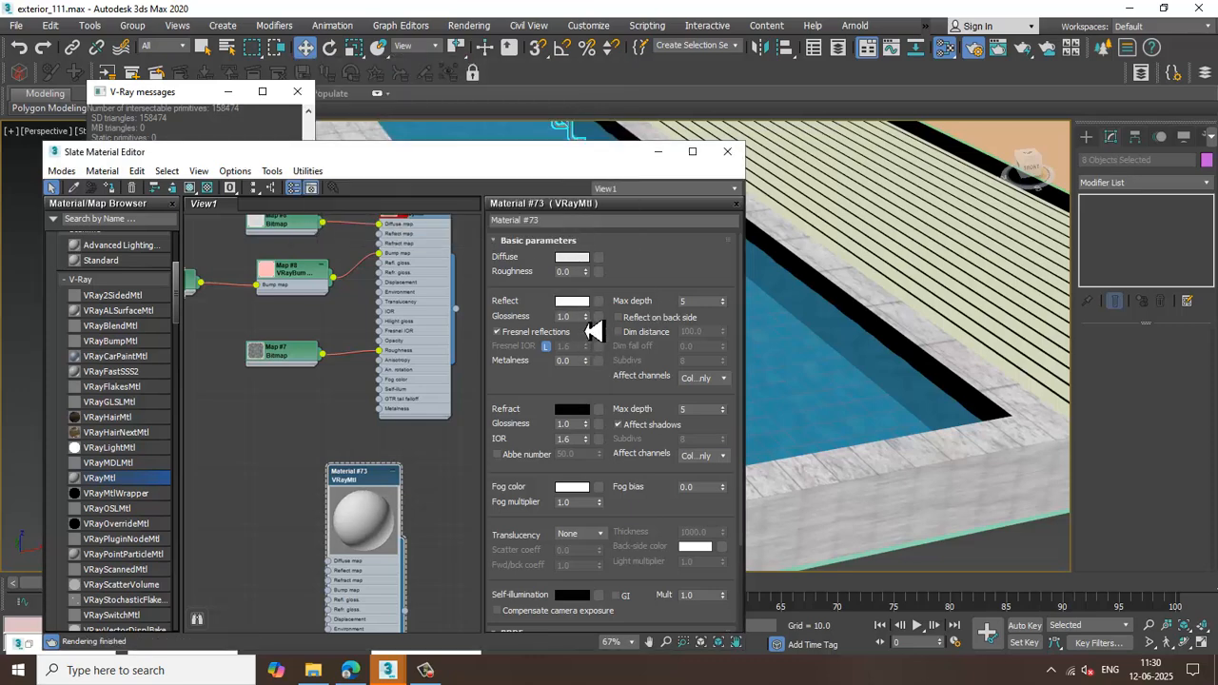
Unlock the Fresnel IOR and set it to 27.4, lower the reflection glossiness to 0.81, and assign the material to both ladders
{"action": "left_click", "coordinate": [546, 347]}
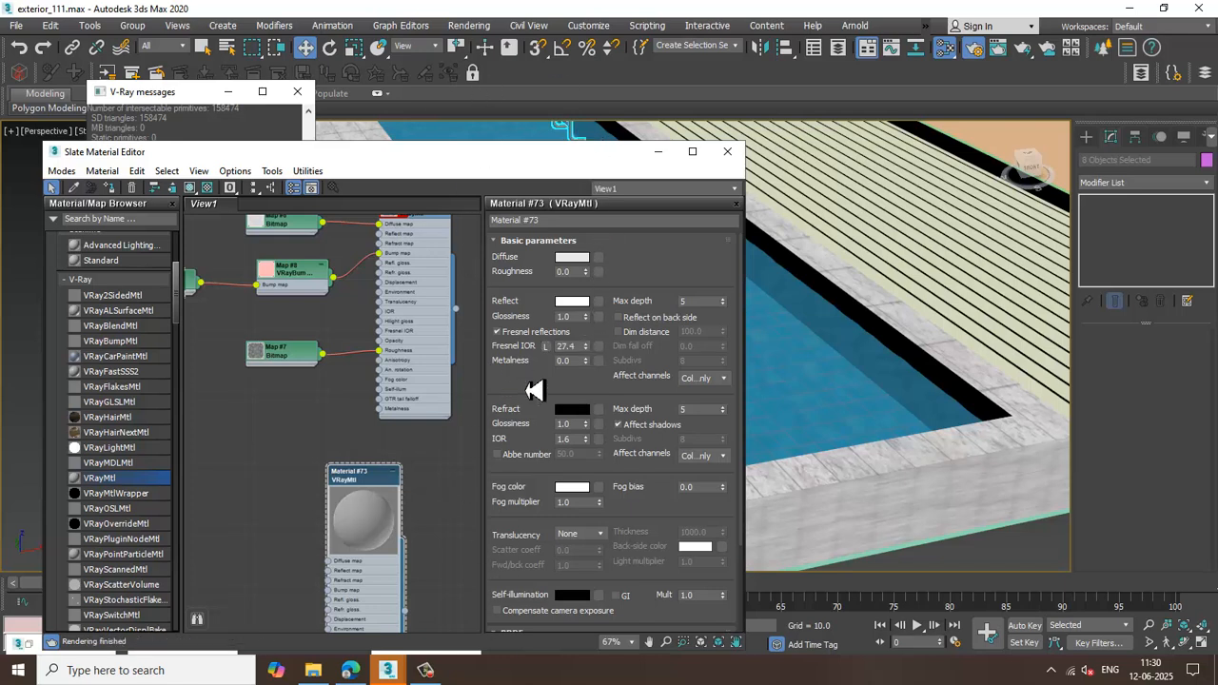
{"action": "left_click_drag", "start_coordinate": [589, 337], "coordinate": [591, 344]}
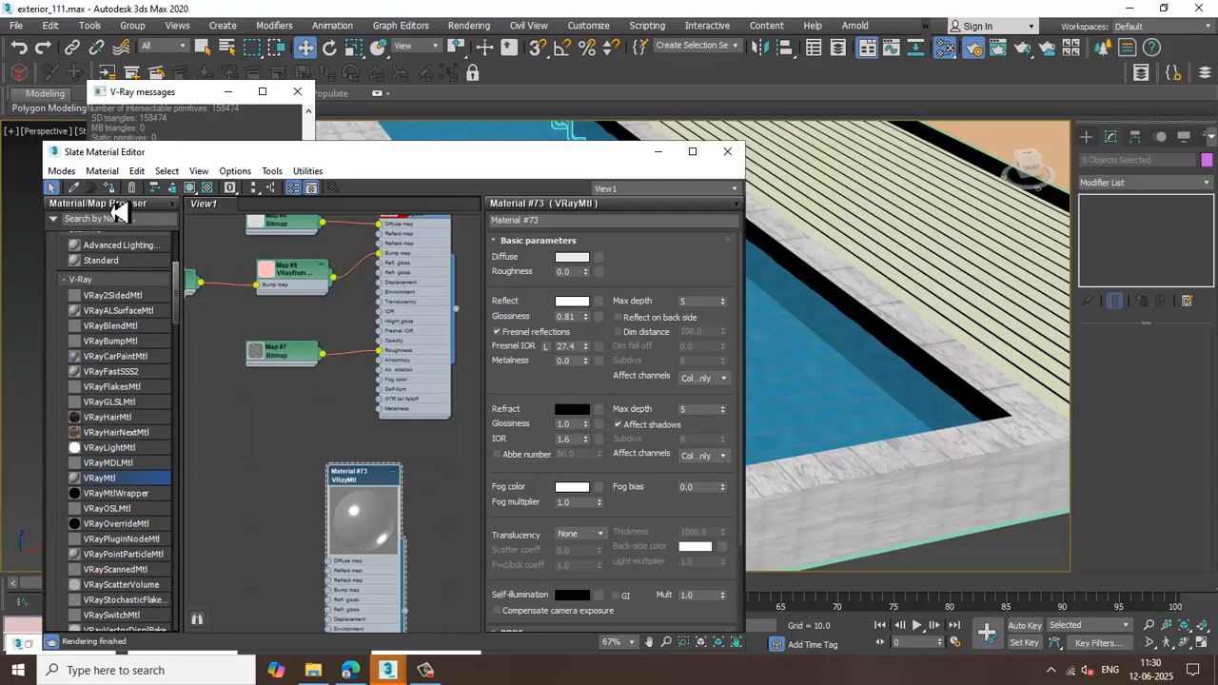
{"action": "left_click", "coordinate": [658, 152]}
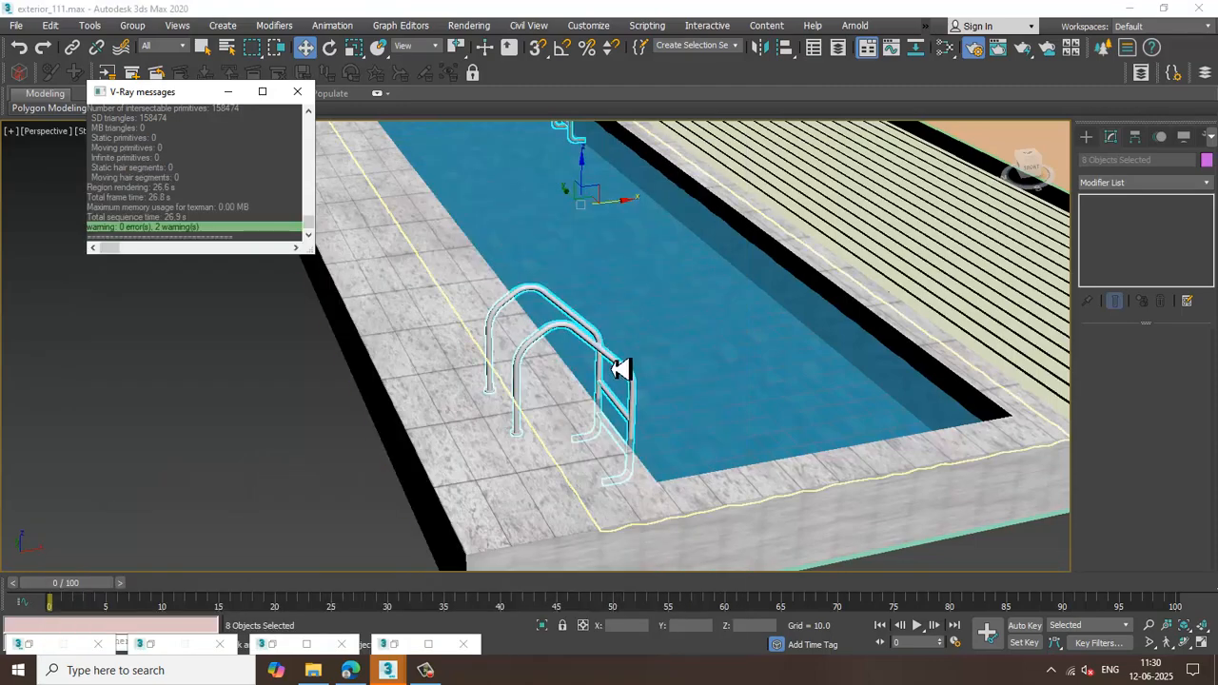
Render a closer view across the pool to check the chrome ladder material, and close the frame buffer
{"action": "scroll", "coordinate": [609, 360], "scroll_direction": "up", "scroll_amount": 3}
{"action": "scroll", "coordinate": [579, 284], "scroll_direction": "up", "scroll_amount": 8}
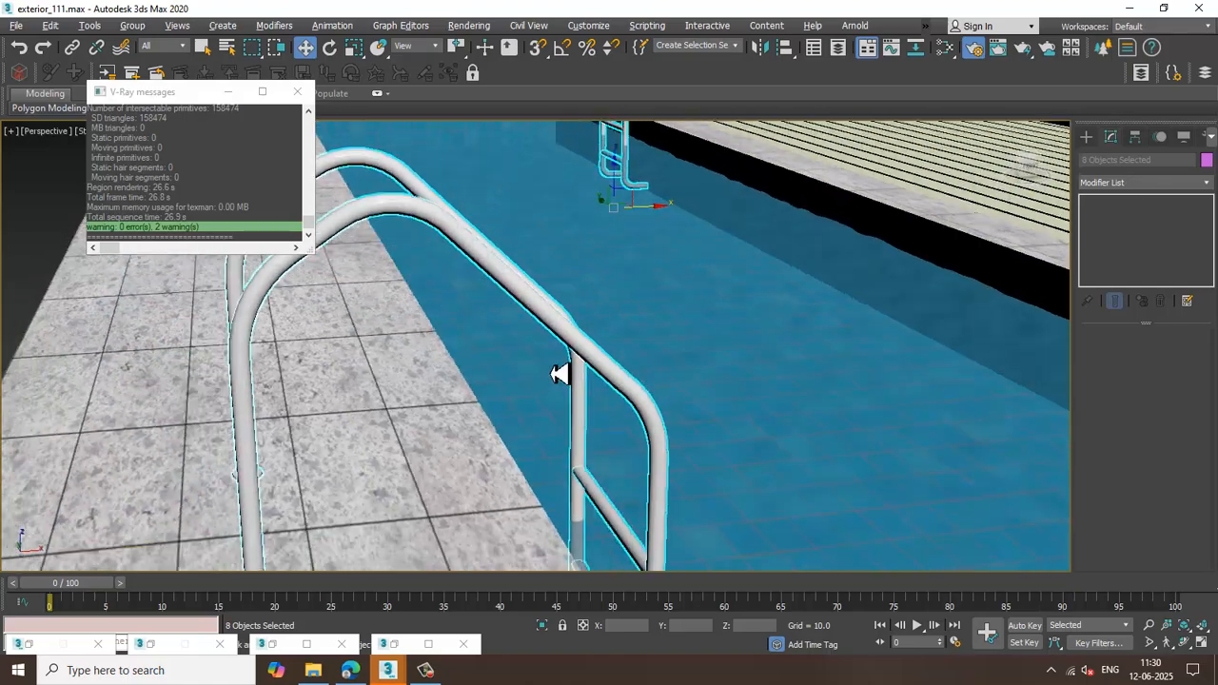
{"action": "scroll", "coordinate": [418, 423], "scroll_direction": "up", "scroll_amount": 3}
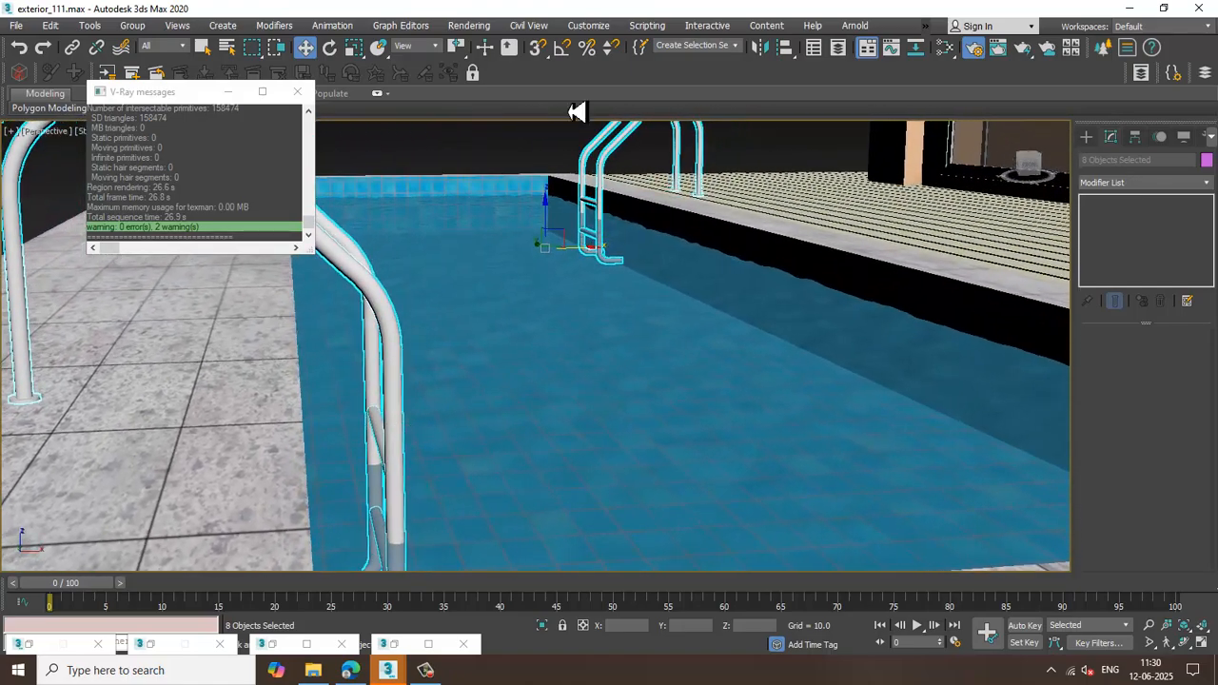
{"action": "left_click", "coordinate": [468, 26]}
{"action": "left_click", "coordinate": [476, 53]}
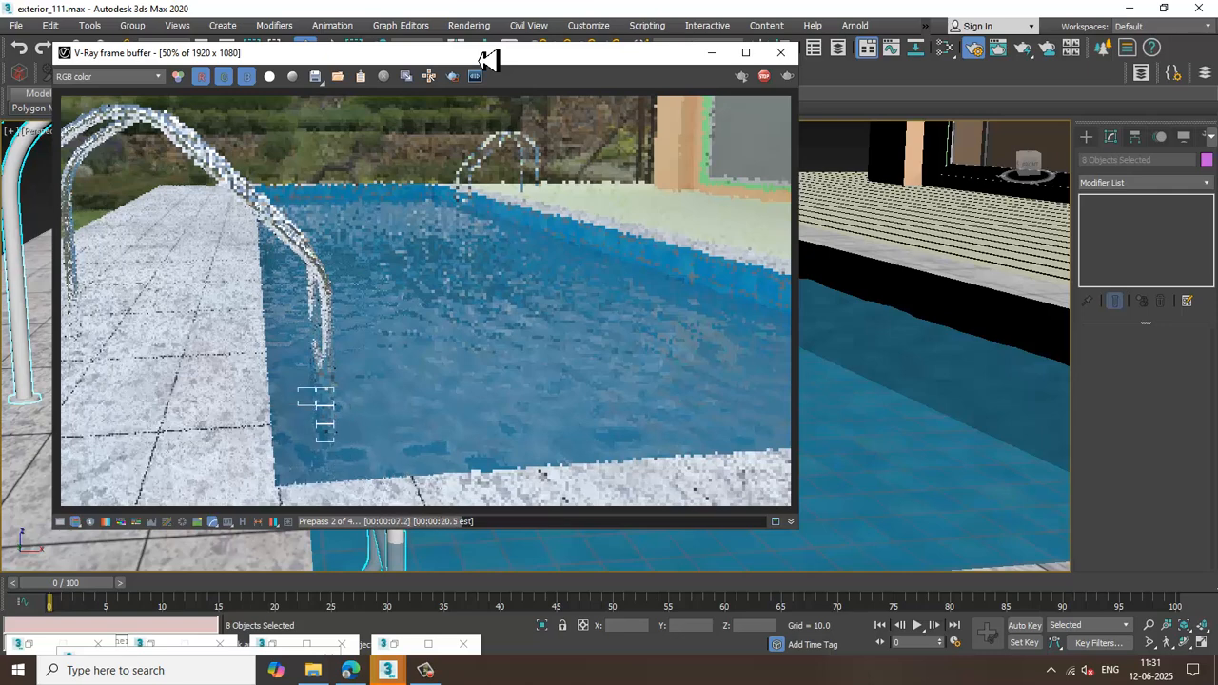
{"action": "scroll", "coordinate": [467, 345], "scroll_direction": "down", "scroll_amount": 2}
{"action": "scroll", "coordinate": [458, 345], "scroll_direction": "up", "scroll_amount": 2}
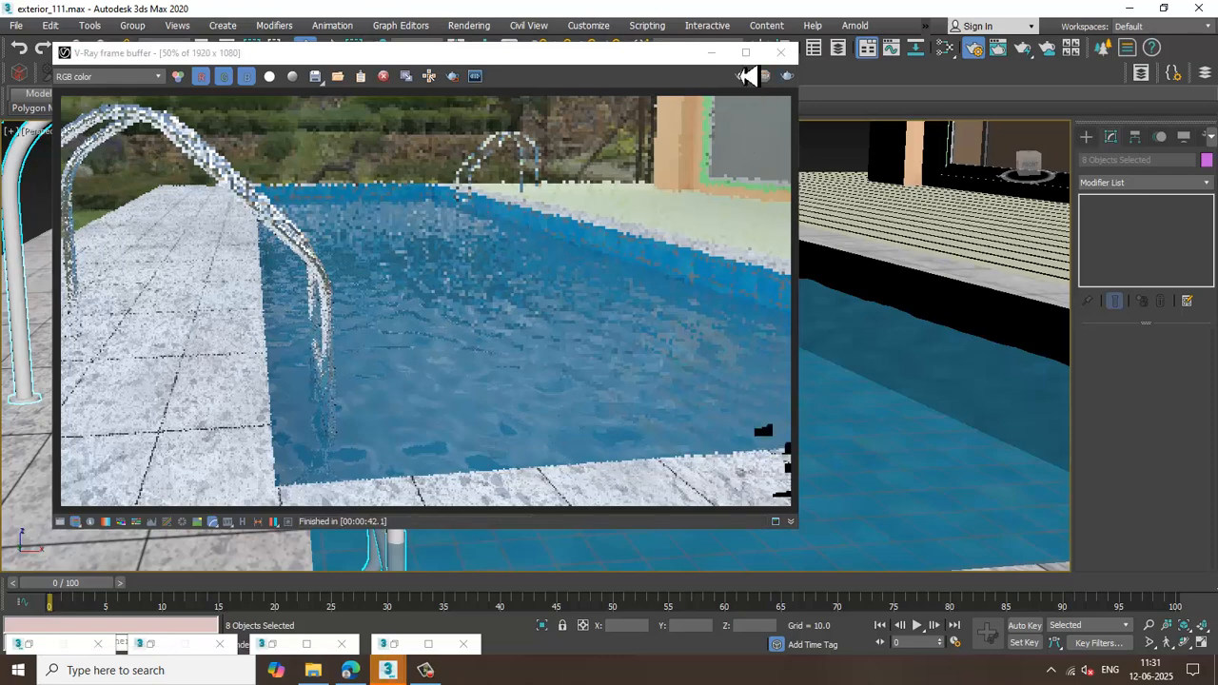
{"action": "left_click", "coordinate": [780, 53]}
Render a low water-level view towards the ladder beside the deck, and close the frame buffer
{"action": "scroll", "coordinate": [699, 333], "scroll_direction": "down", "scroll_amount": 3}
{"action": "middle_click_drag", "start_coordinate": [727, 359], "coordinate": [657, 359], "text": "alt"}
{"action": "scroll", "coordinate": [728, 346], "scroll_direction": "up", "scroll_amount": 3}
{"action": "left_click", "coordinate": [469, 24]}
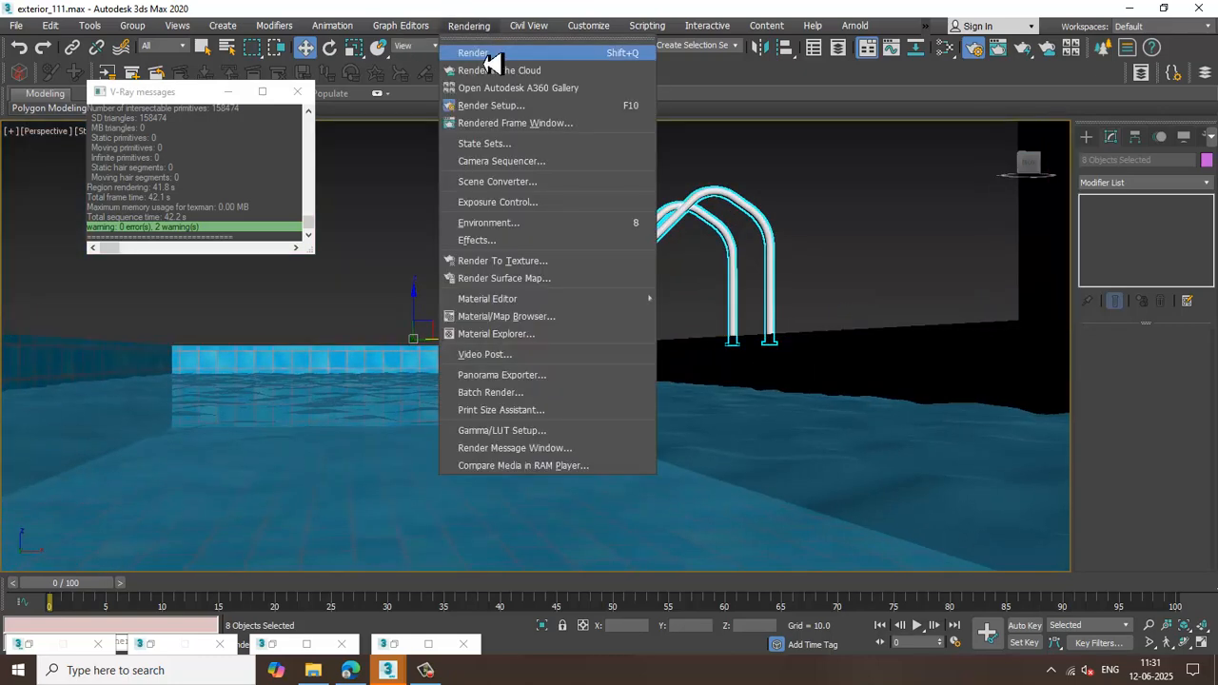
{"action": "left_click", "coordinate": [489, 52]}
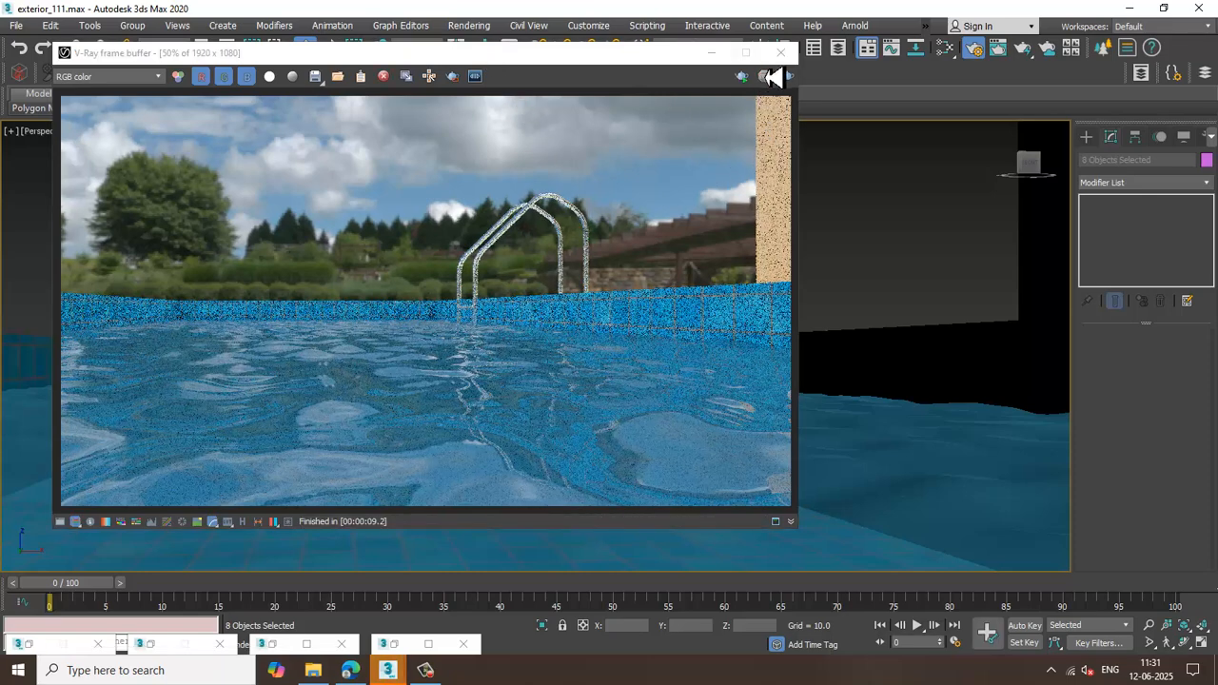
{"action": "left_click", "coordinate": [780, 53]}
Close the V-Ray messages and examine the wooden deck, sliding doors and pool ladders from several angles
{"action": "scroll", "coordinate": [726, 313], "scroll_direction": "down", "scroll_amount": 4}
{"action": "middle_click_drag", "start_coordinate": [733, 359], "coordinate": [505, 404], "text": "alt"}
{"action": "scroll", "coordinate": [567, 358], "scroll_direction": "down", "scroll_amount": 4}
{"action": "scroll", "coordinate": [579, 386], "scroll_direction": "up", "scroll_amount": 4}
{"action": "scroll", "coordinate": [559, 359], "scroll_direction": "down", "scroll_amount": 3}
{"action": "scroll", "coordinate": [509, 425], "scroll_direction": "up", "scroll_amount": 3}
{"action": "left_click", "coordinate": [300, 92]}
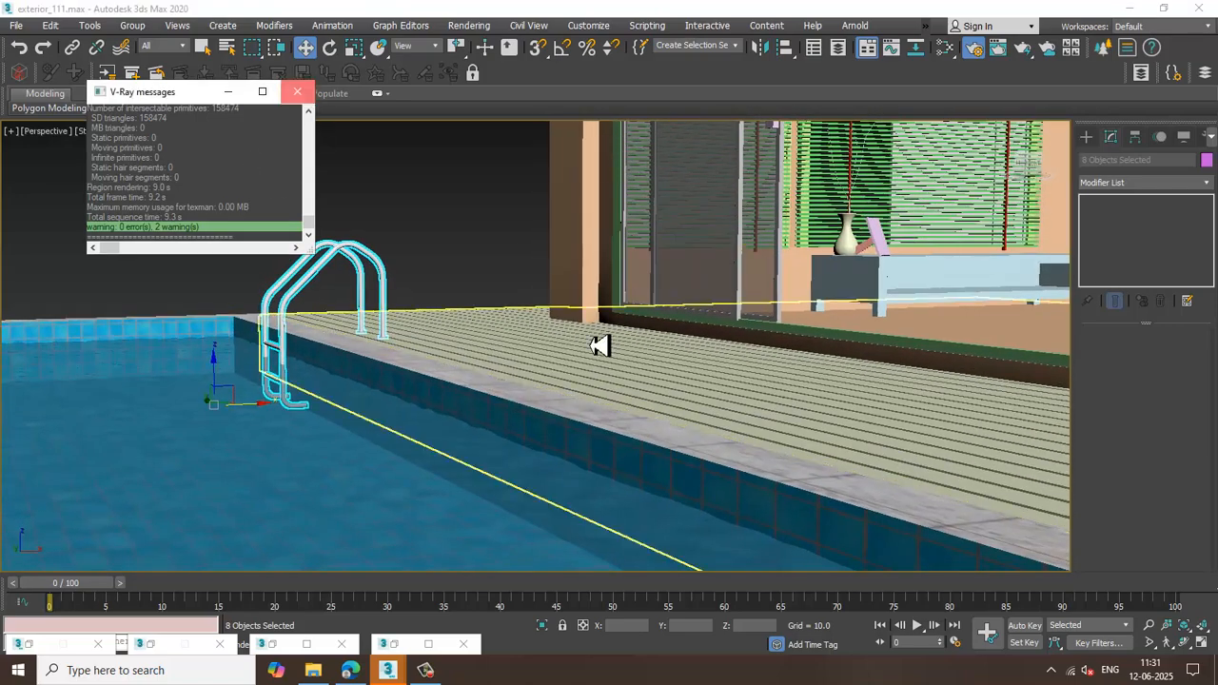
{"action": "scroll", "coordinate": [598, 345], "scroll_direction": "down", "scroll_amount": 3}
{"action": "middle_click_drag", "start_coordinate": [598, 345], "coordinate": [479, 413], "text": "alt"}
{"action": "scroll", "coordinate": [561, 388], "scroll_direction": "up", "scroll_amount": 3}
{"action": "scroll", "coordinate": [504, 367], "scroll_direction": "down", "scroll_amount": 3}
{"action": "scroll", "coordinate": [519, 408], "scroll_direction": "up", "scroll_amount": 3}
{"action": "scroll", "coordinate": [520, 408], "scroll_direction": "down", "scroll_amount": 2}
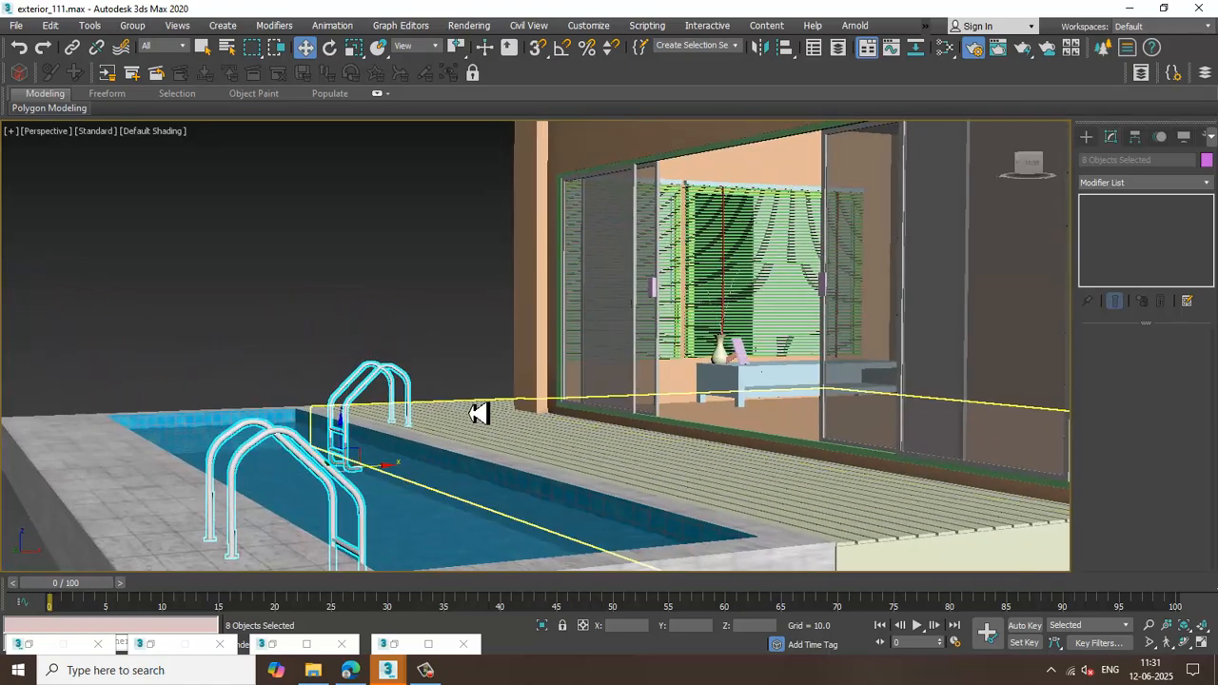
{"action": "scroll", "coordinate": [481, 411], "scroll_direction": "up", "scroll_amount": 3}
{"action": "scroll", "coordinate": [478, 413], "scroll_direction": "down", "scroll_amount": 3}
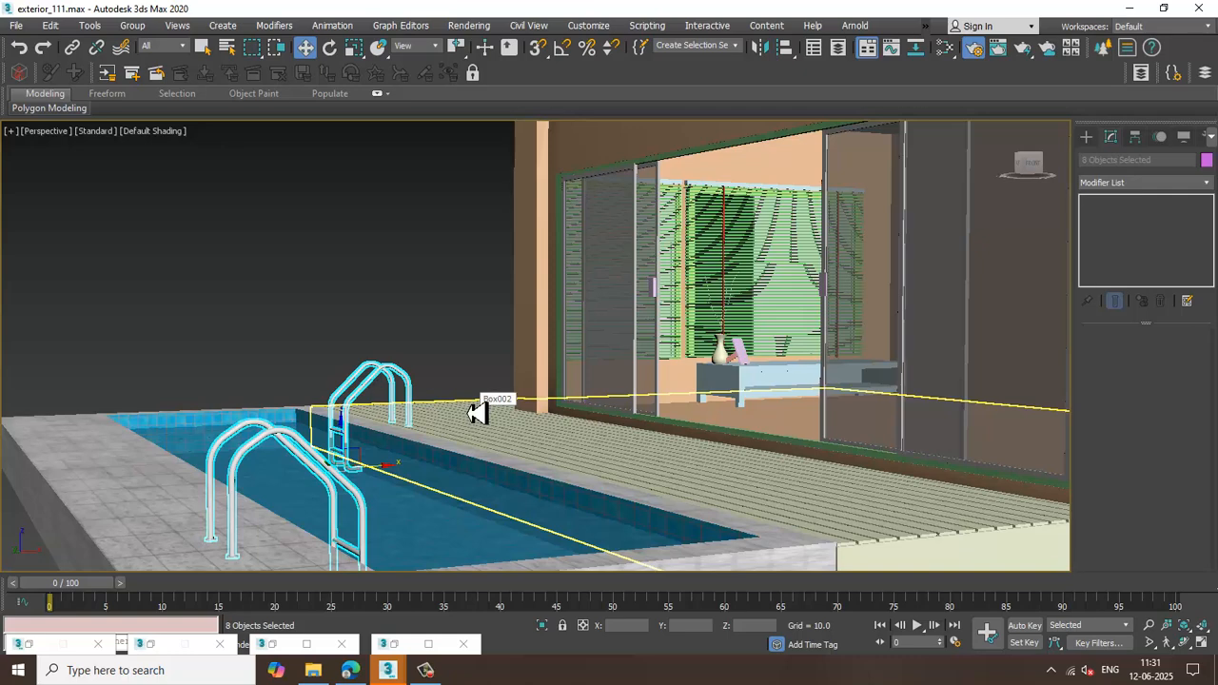